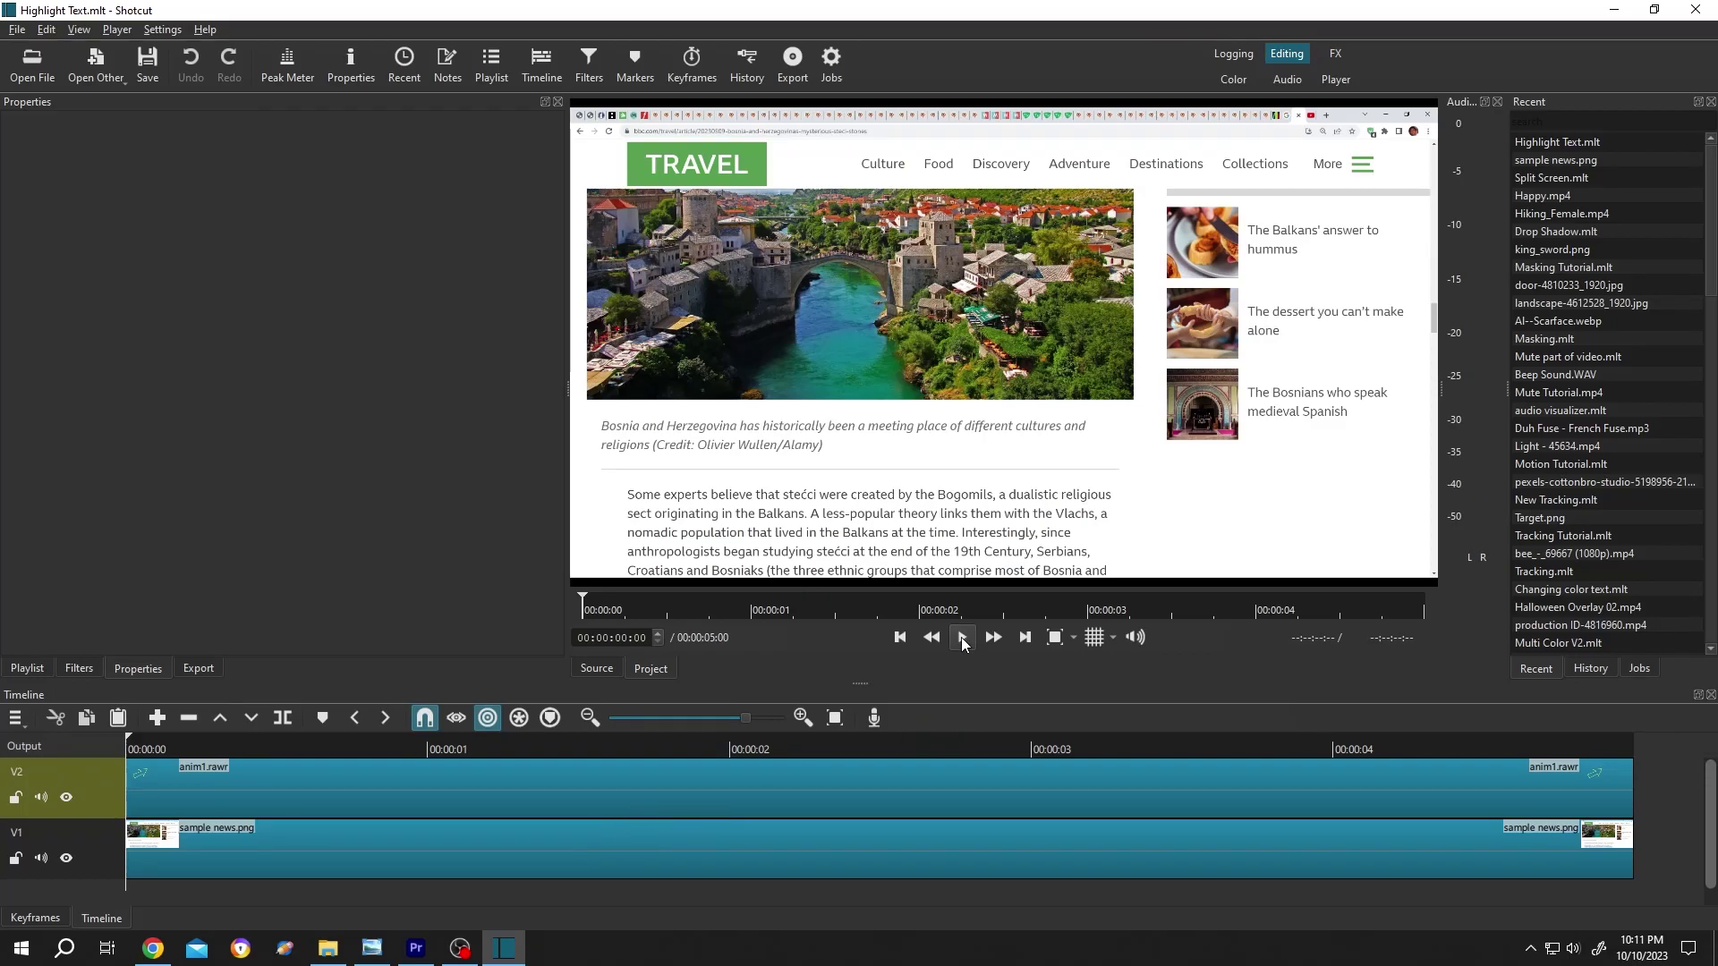
# Play and then stop the composite to preview the green highlight sweeping across the article.
pyautogui.click(961, 637)
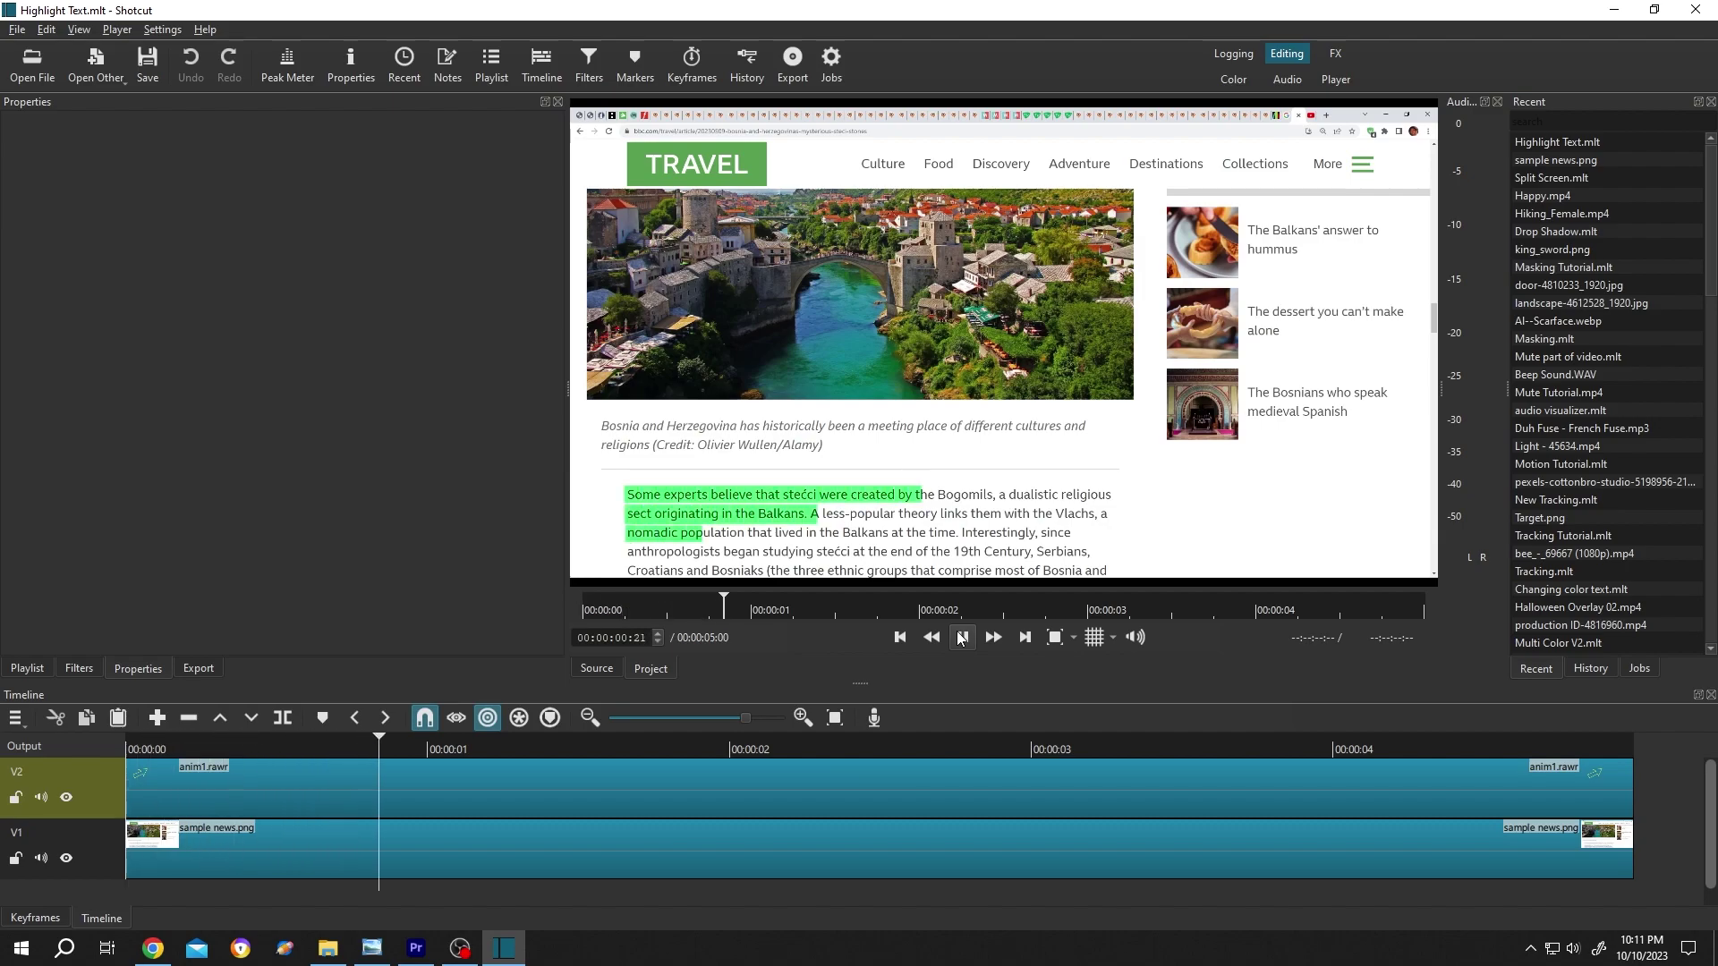
pyautogui.click(961, 637)
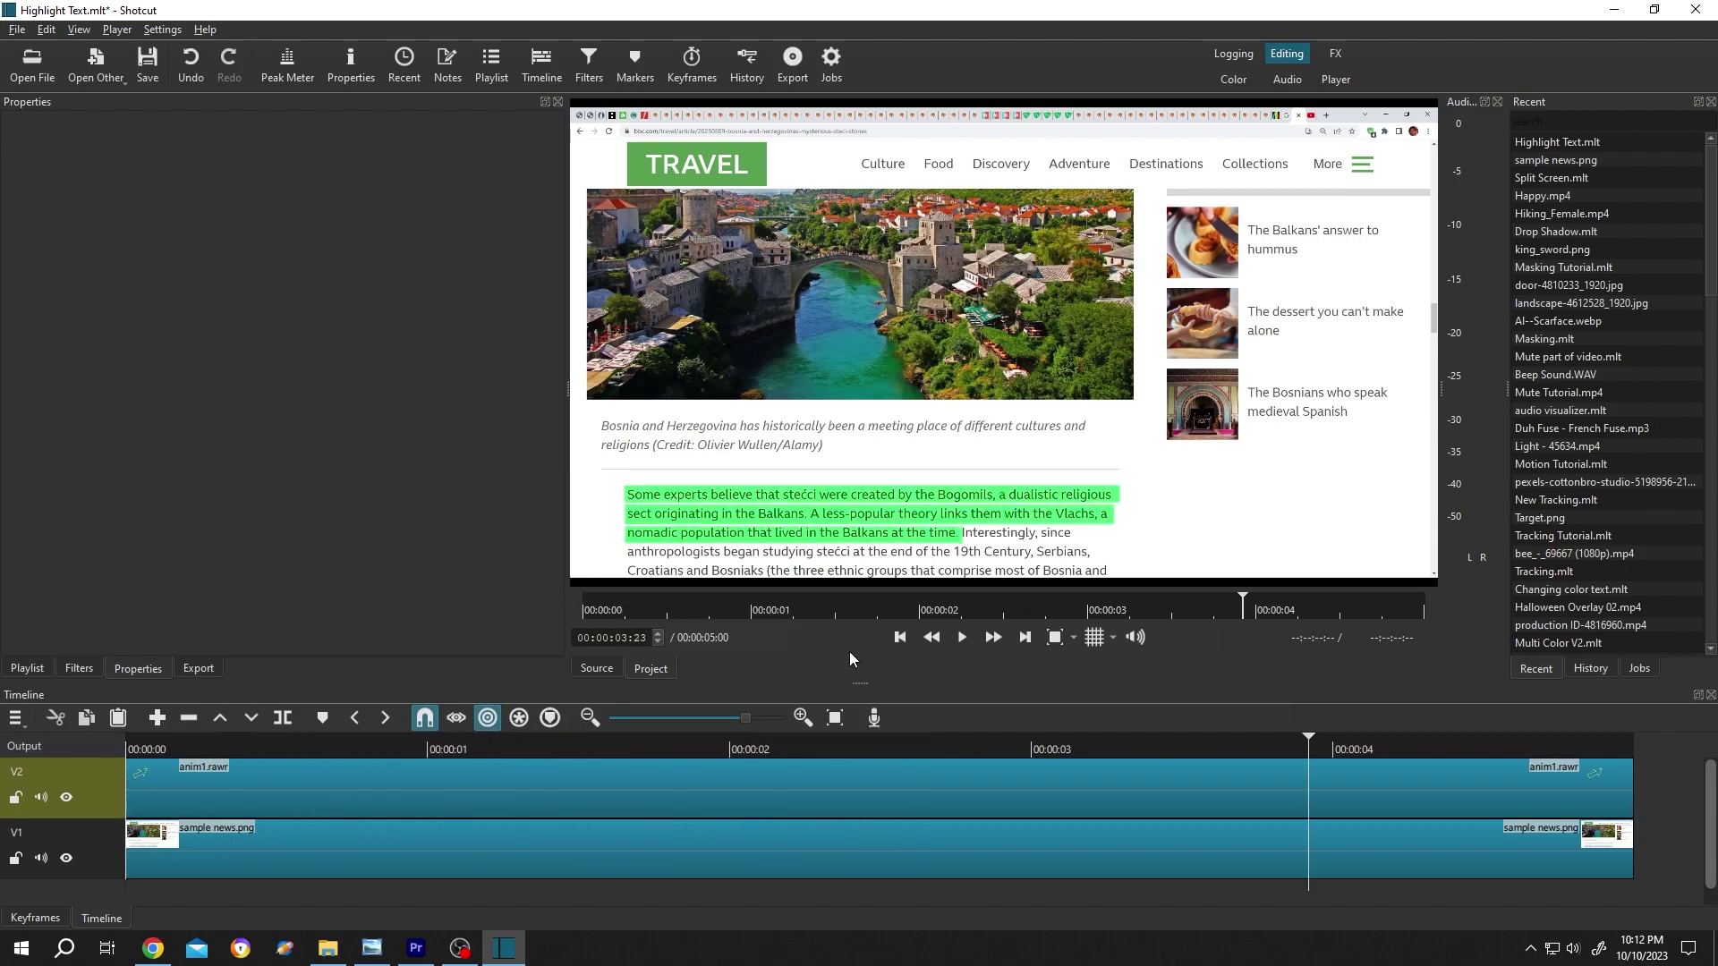
# Hide the V2 highlight track and insert a new empty V3 track above it.
pyautogui.click(67, 796)
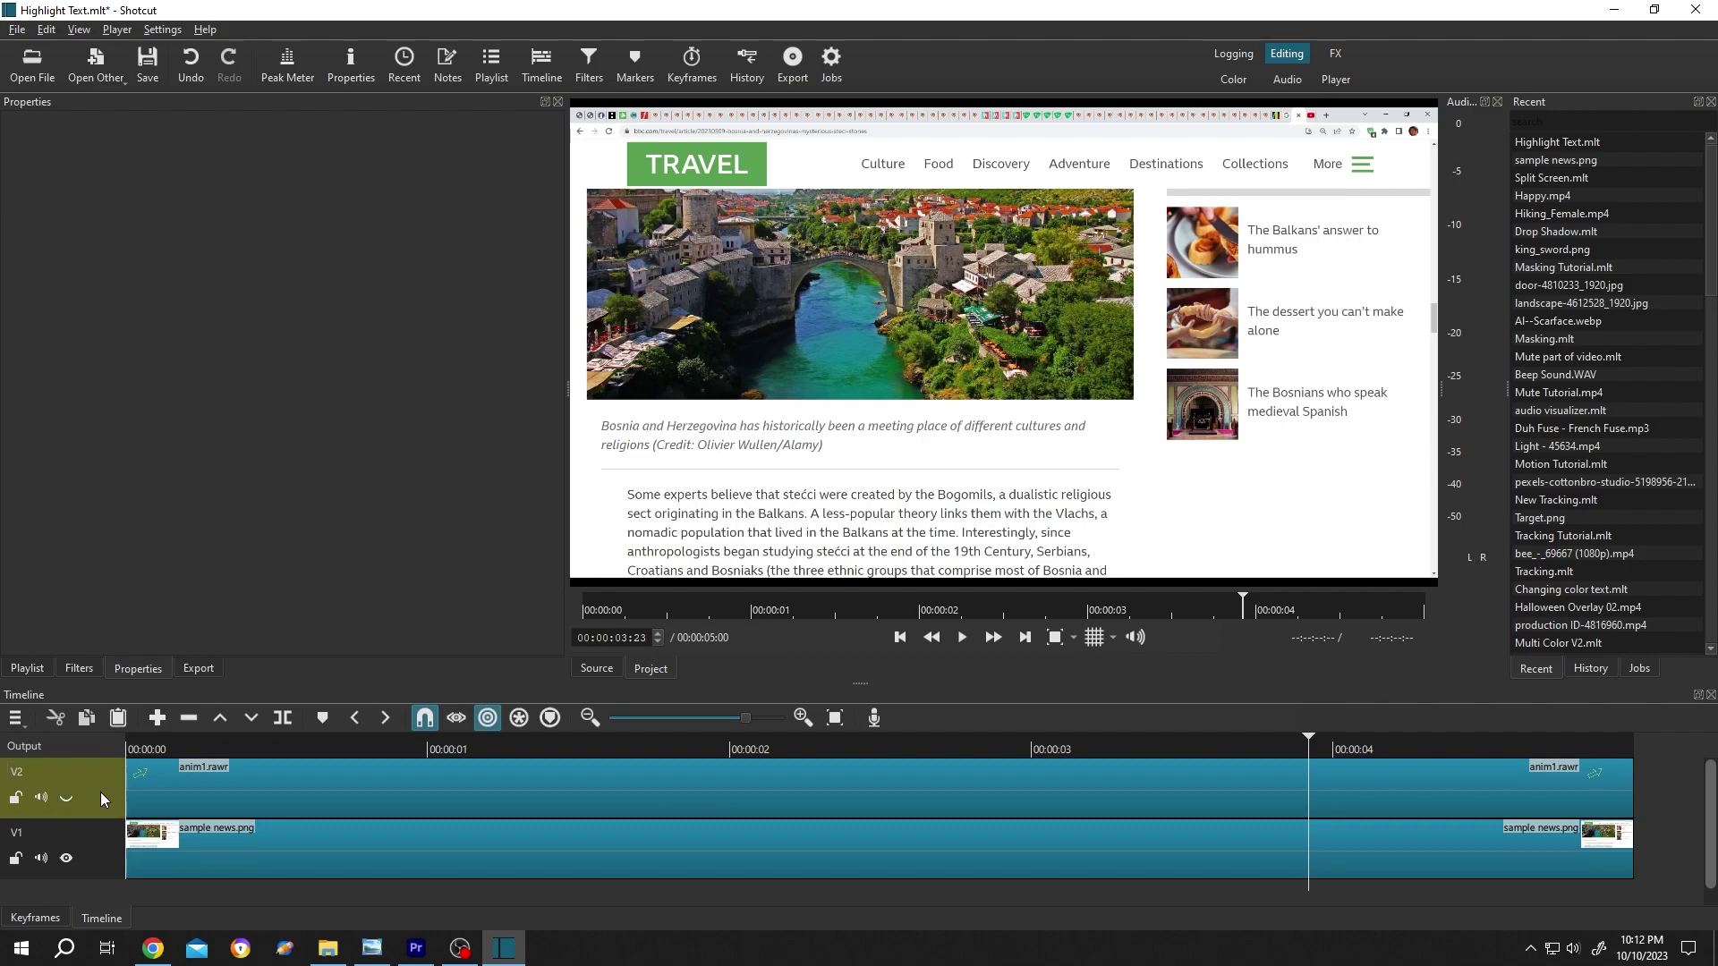
pyautogui.rightClick(100, 792)
pyautogui.moveTo(164, 805)
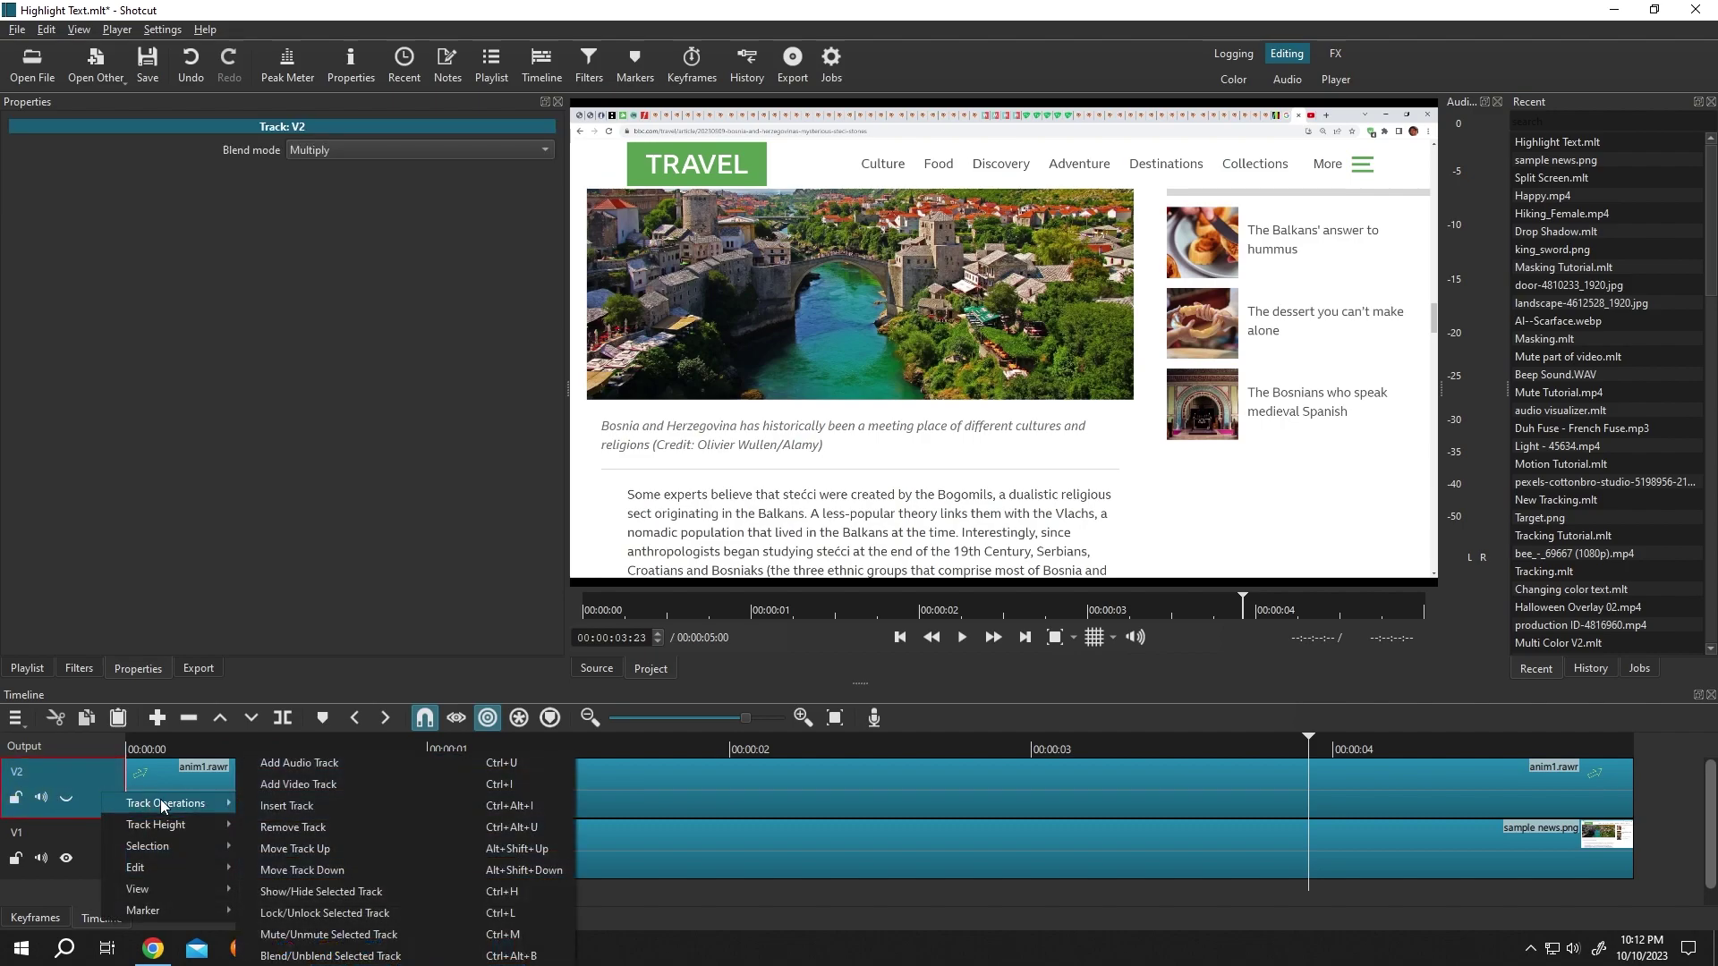
pyautogui.click(273, 805)
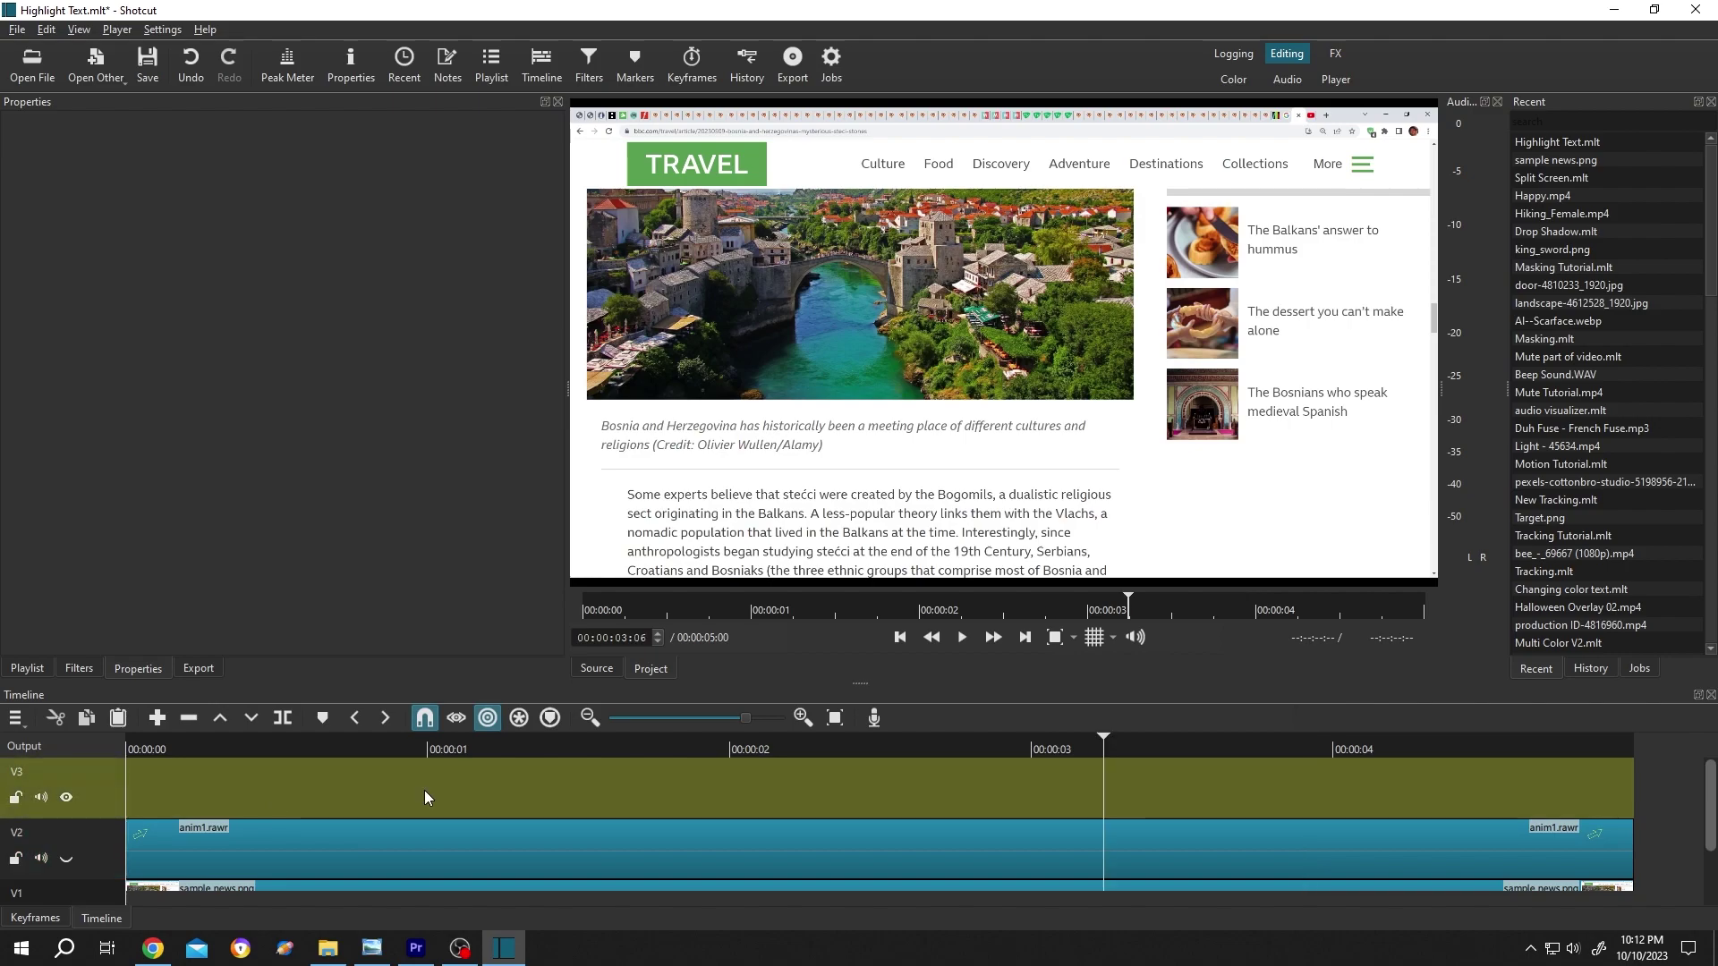
# Create a new transparent animation clip, anim2.rawr, and quit the Glaxnimate window it opens.
pyautogui.click(116, 78)
pyautogui.click(115, 140)
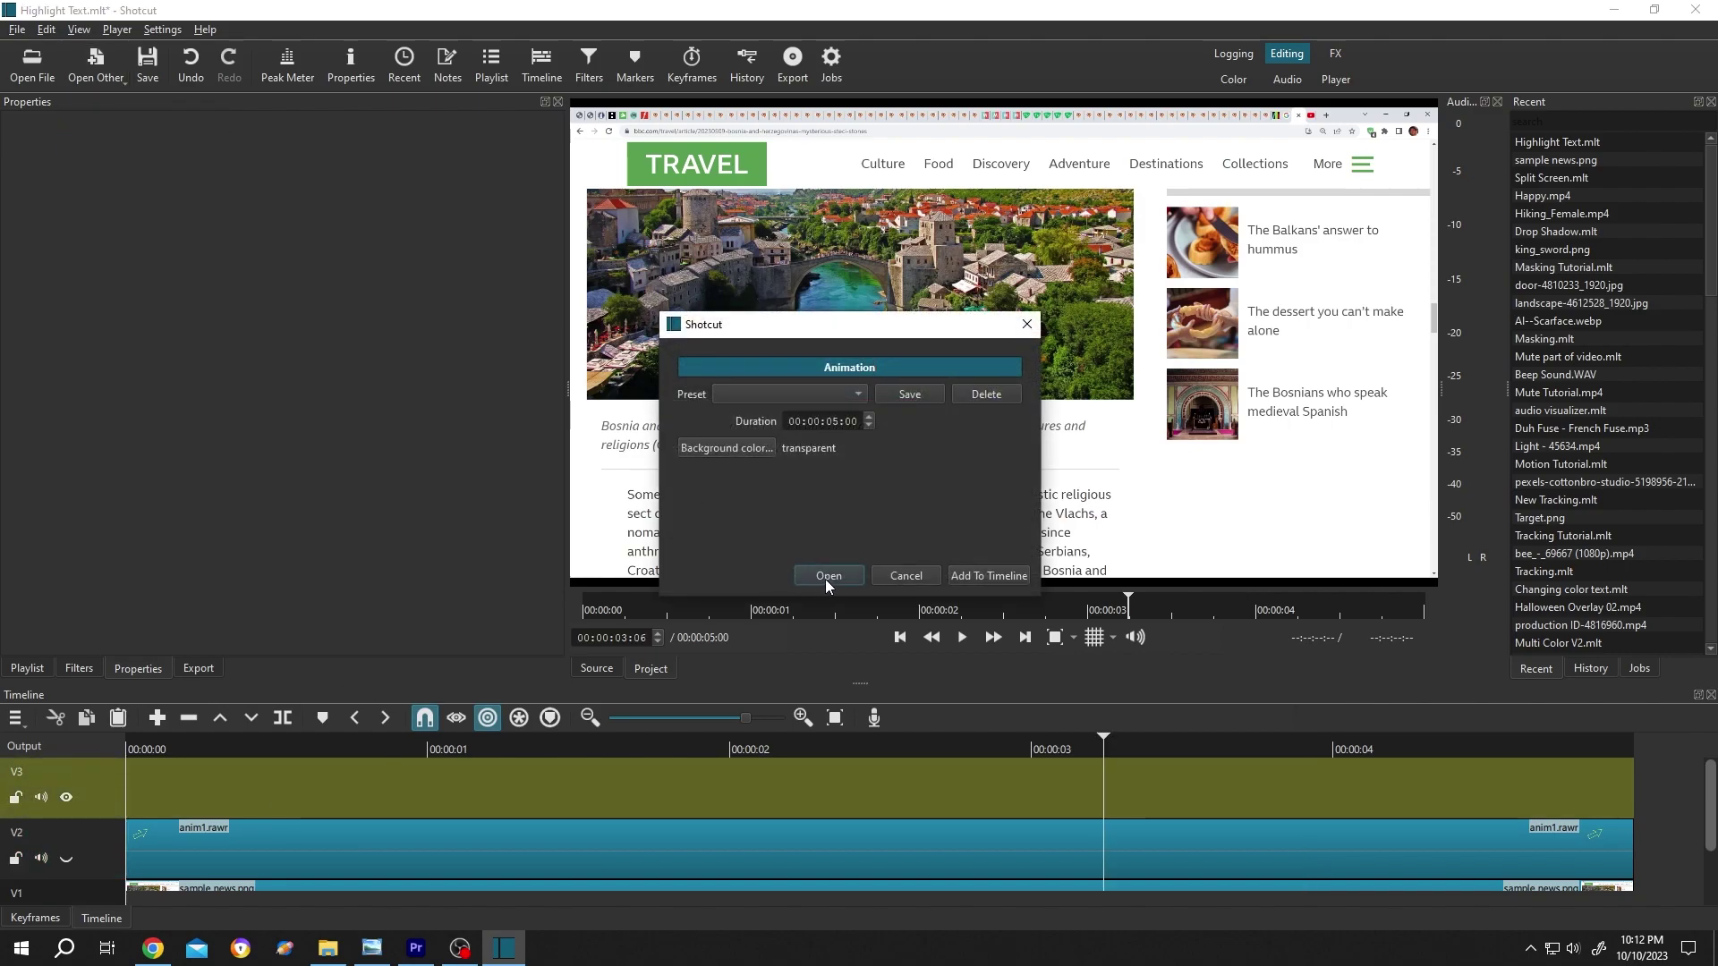
pyautogui.click(826, 579)
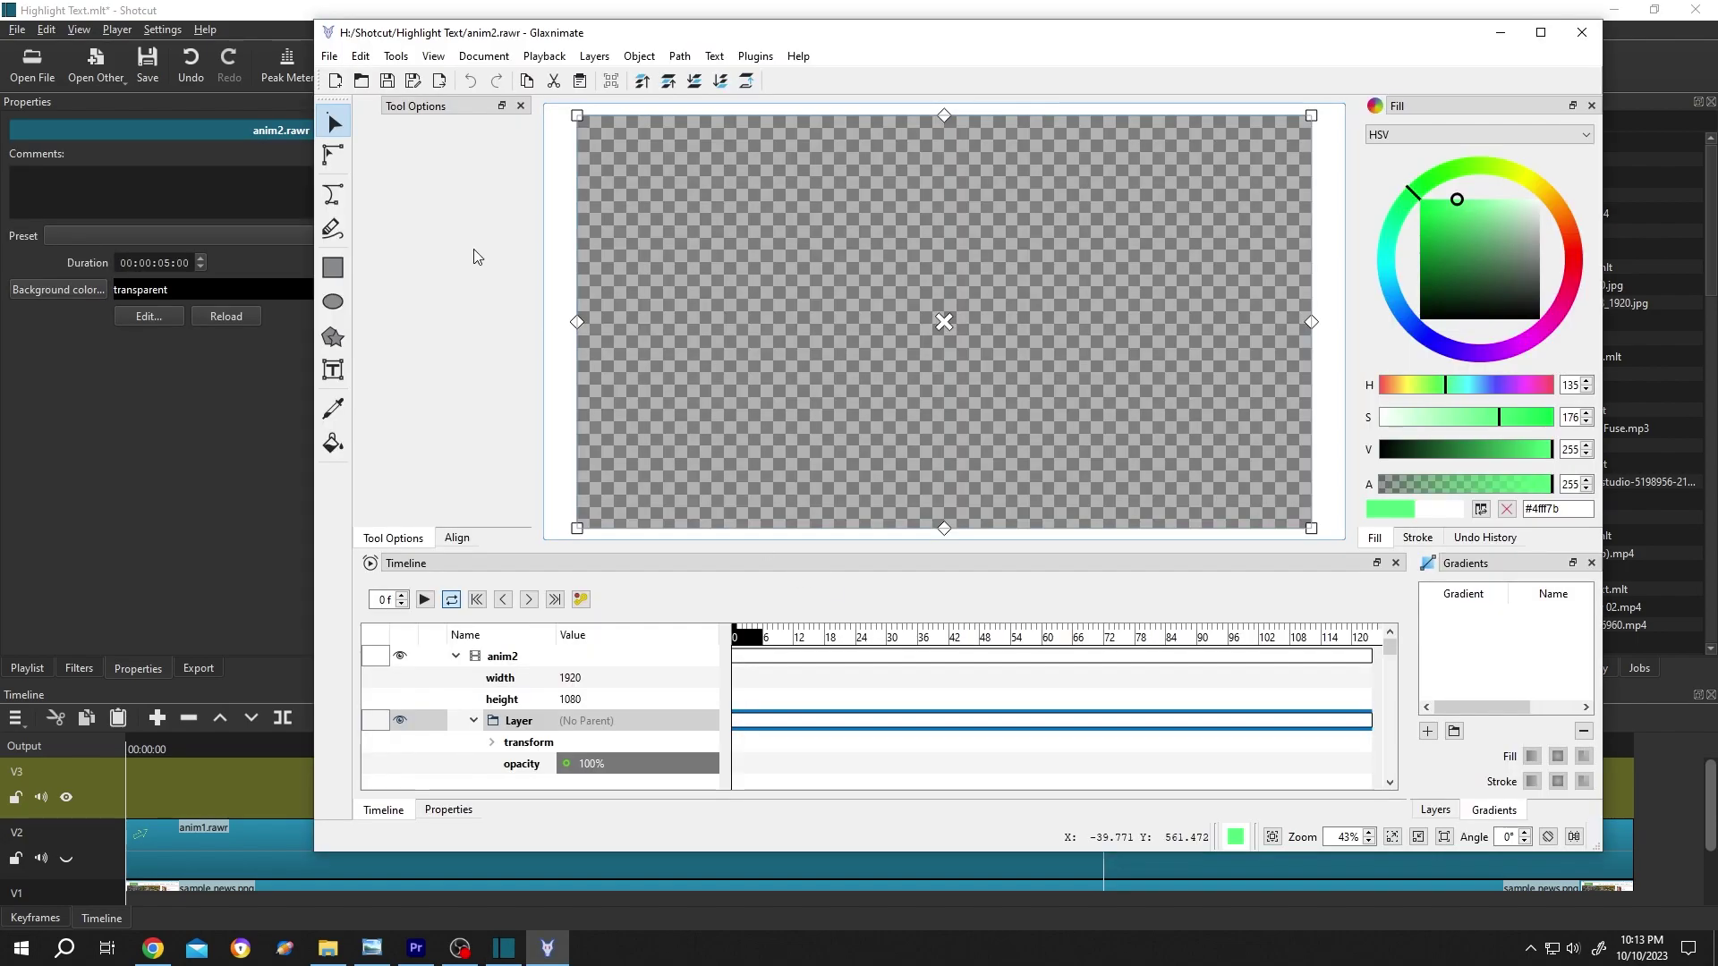
pyautogui.click(328, 57)
pyautogui.click(329, 57)
pyautogui.click(336, 58)
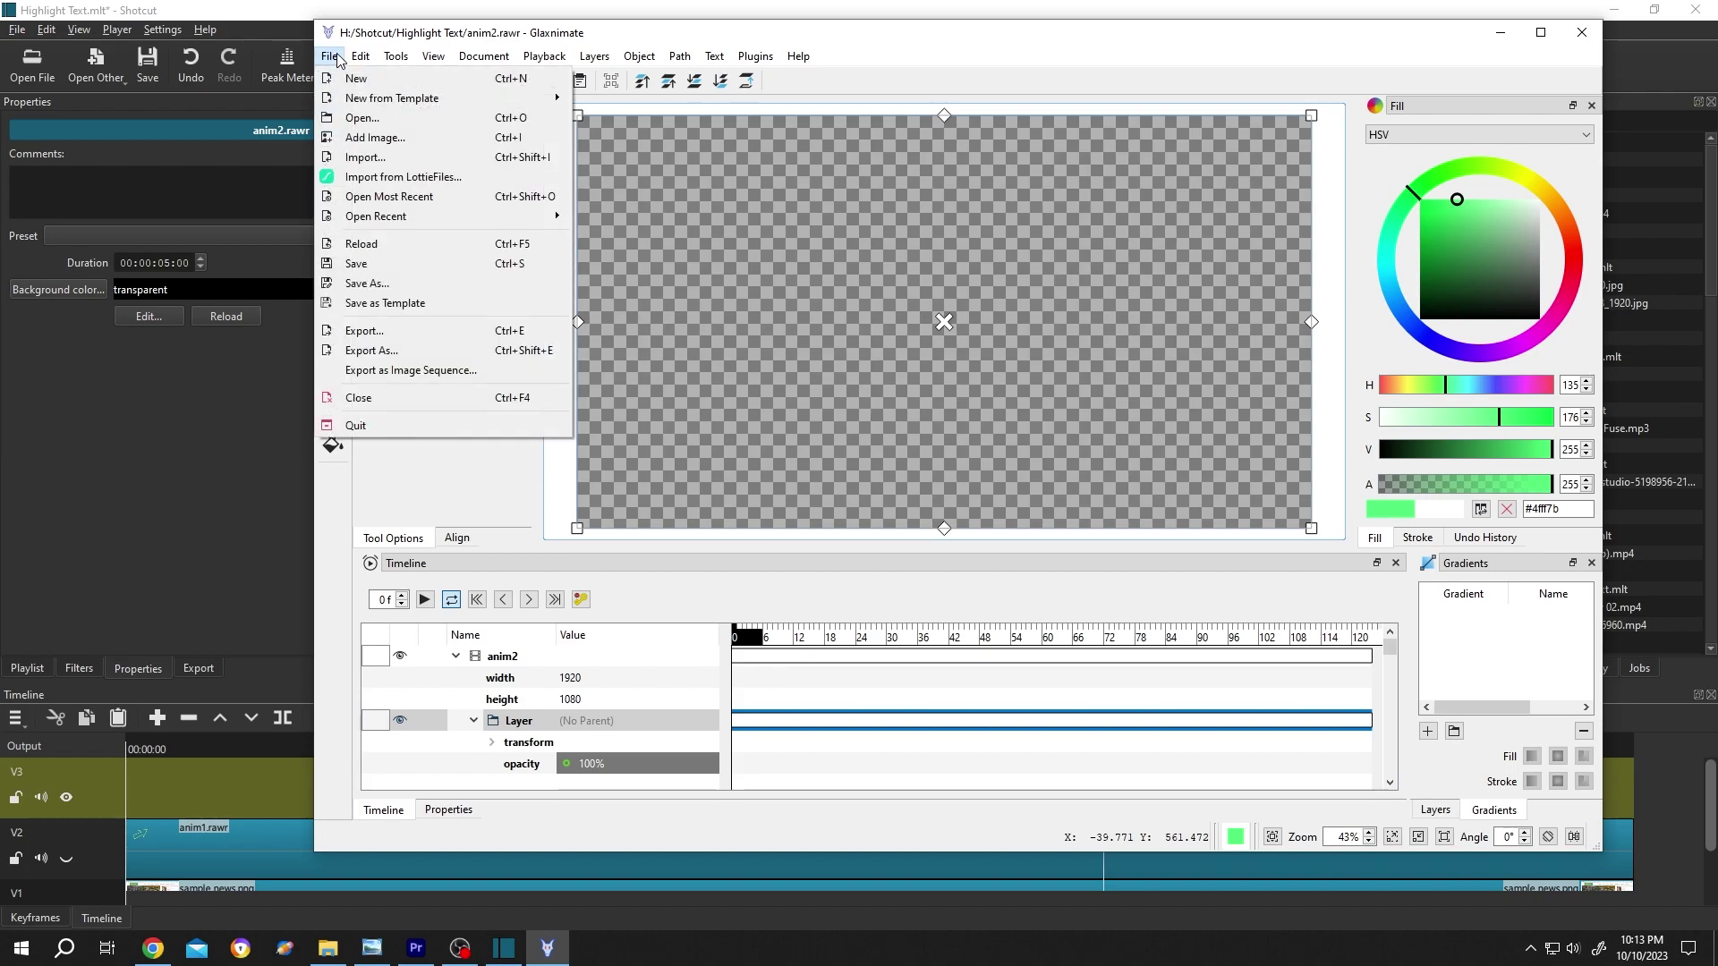
pyautogui.click(393, 422)
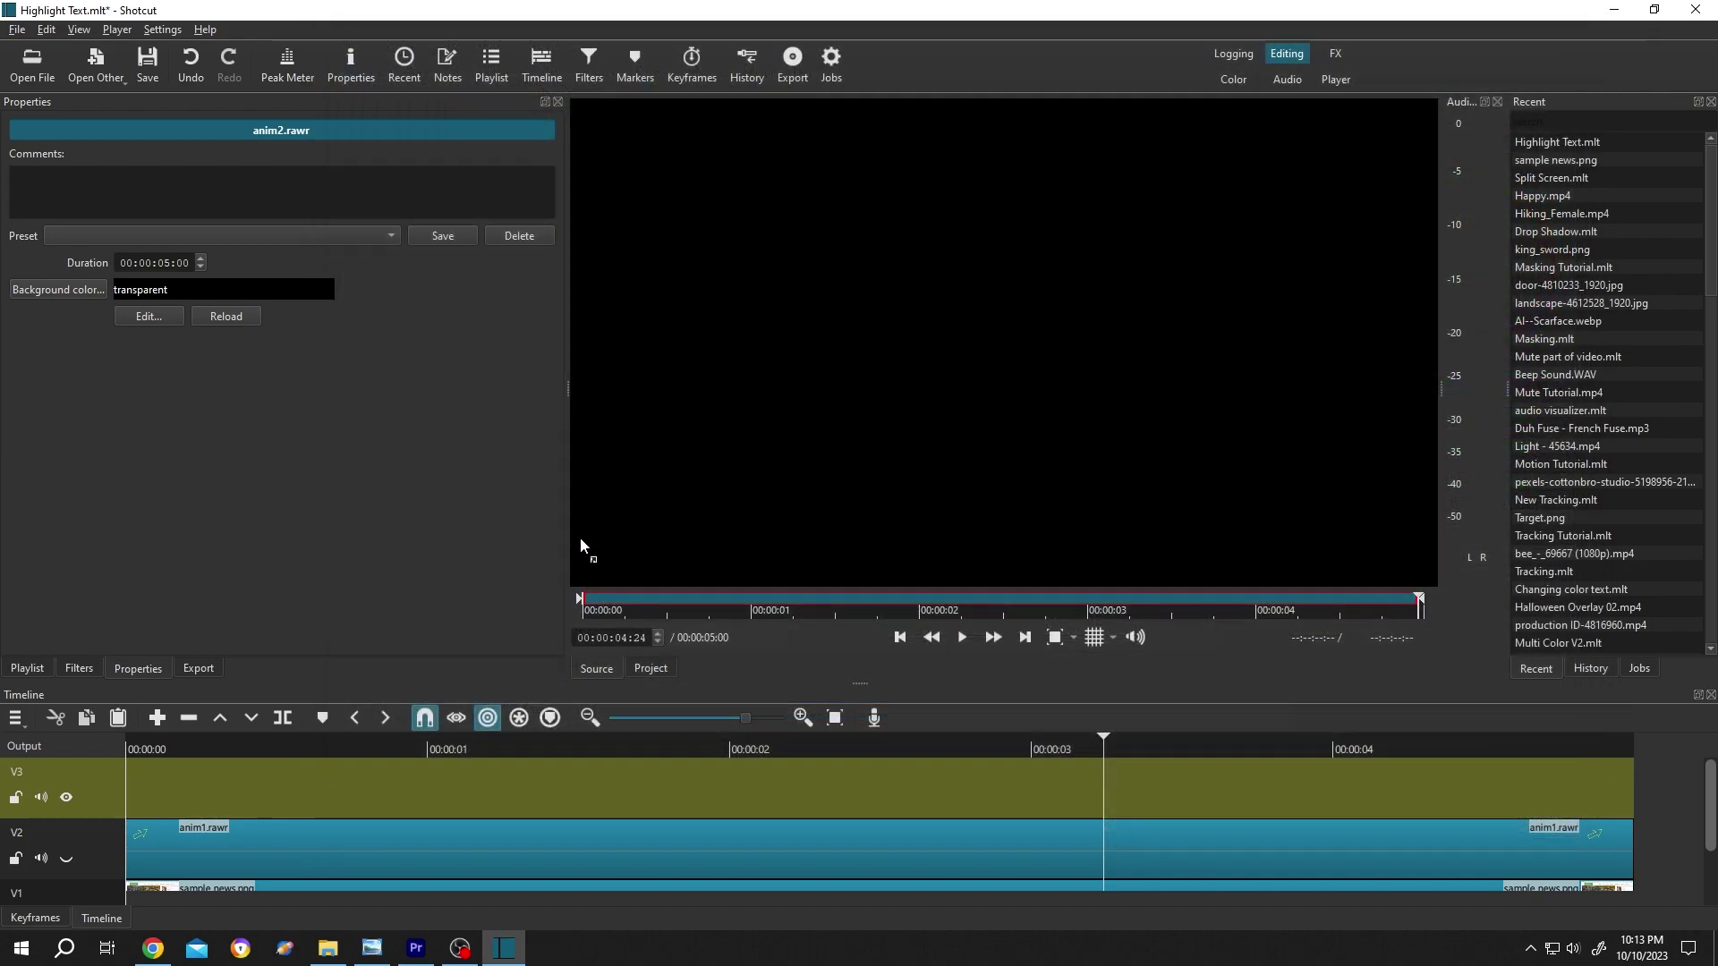
# Place anim2.rawr on track V3 and open it in Glaxnimate, framing the article paragraph.
pyautogui.moveTo(579, 537); pyautogui.dragTo(132, 775)
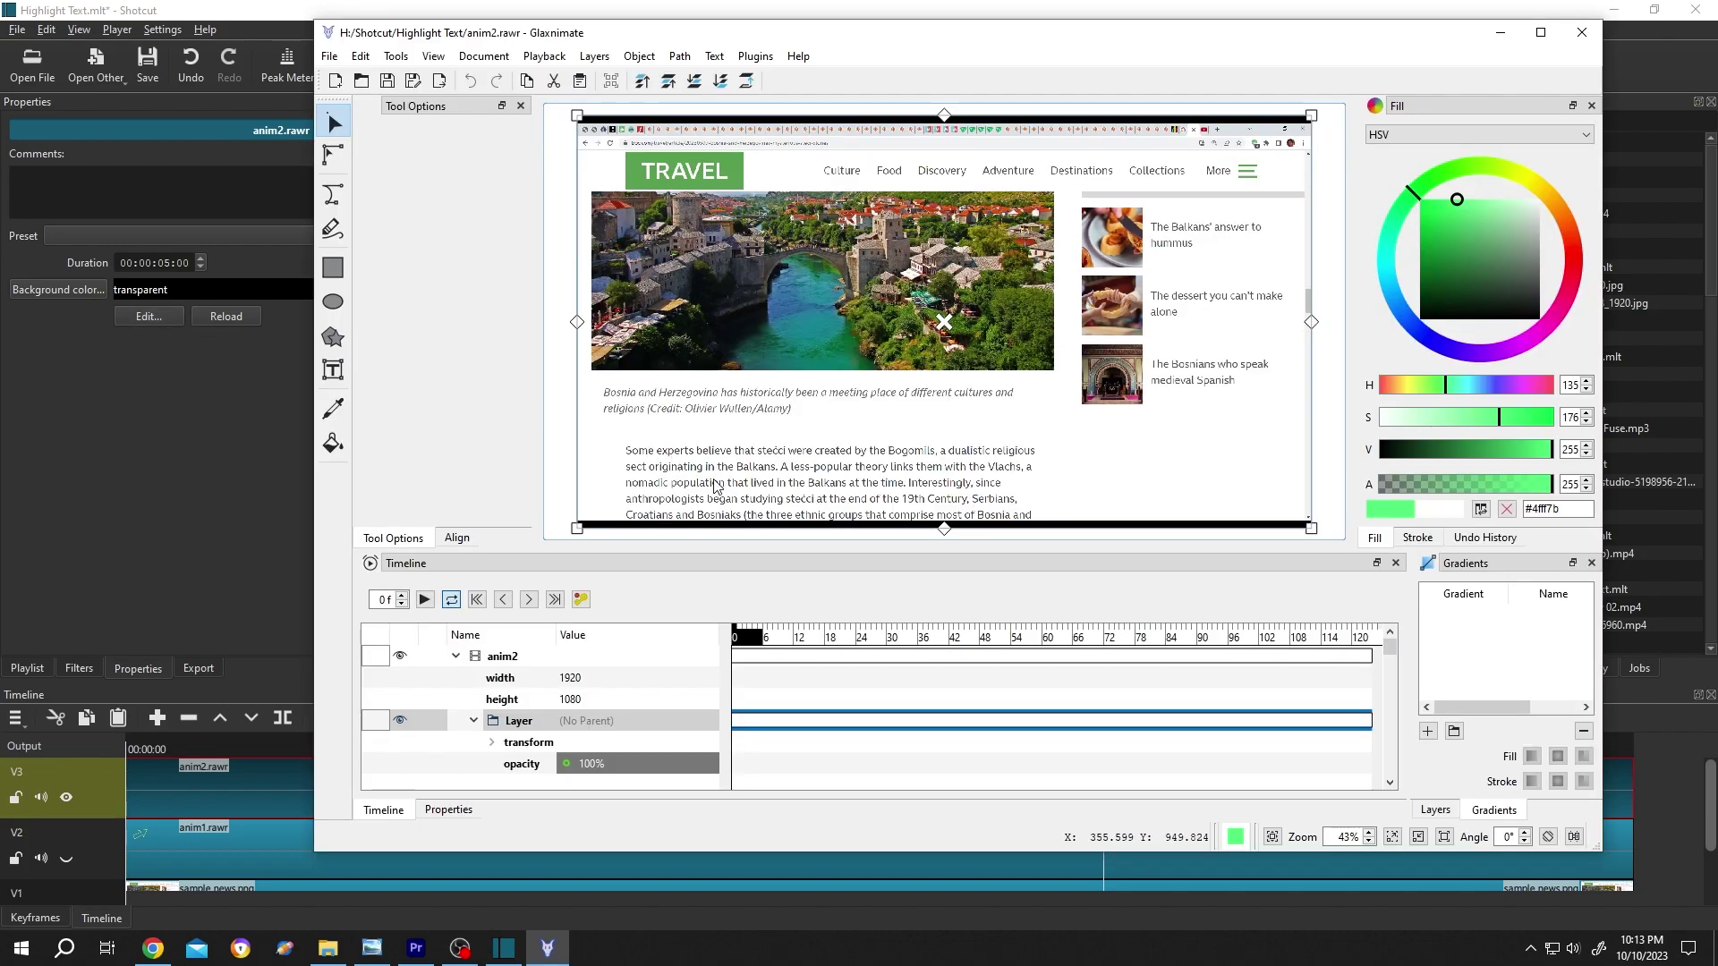
pyautogui.scroll(3, 716, 488)
pyautogui.scroll(-4, 716, 488)
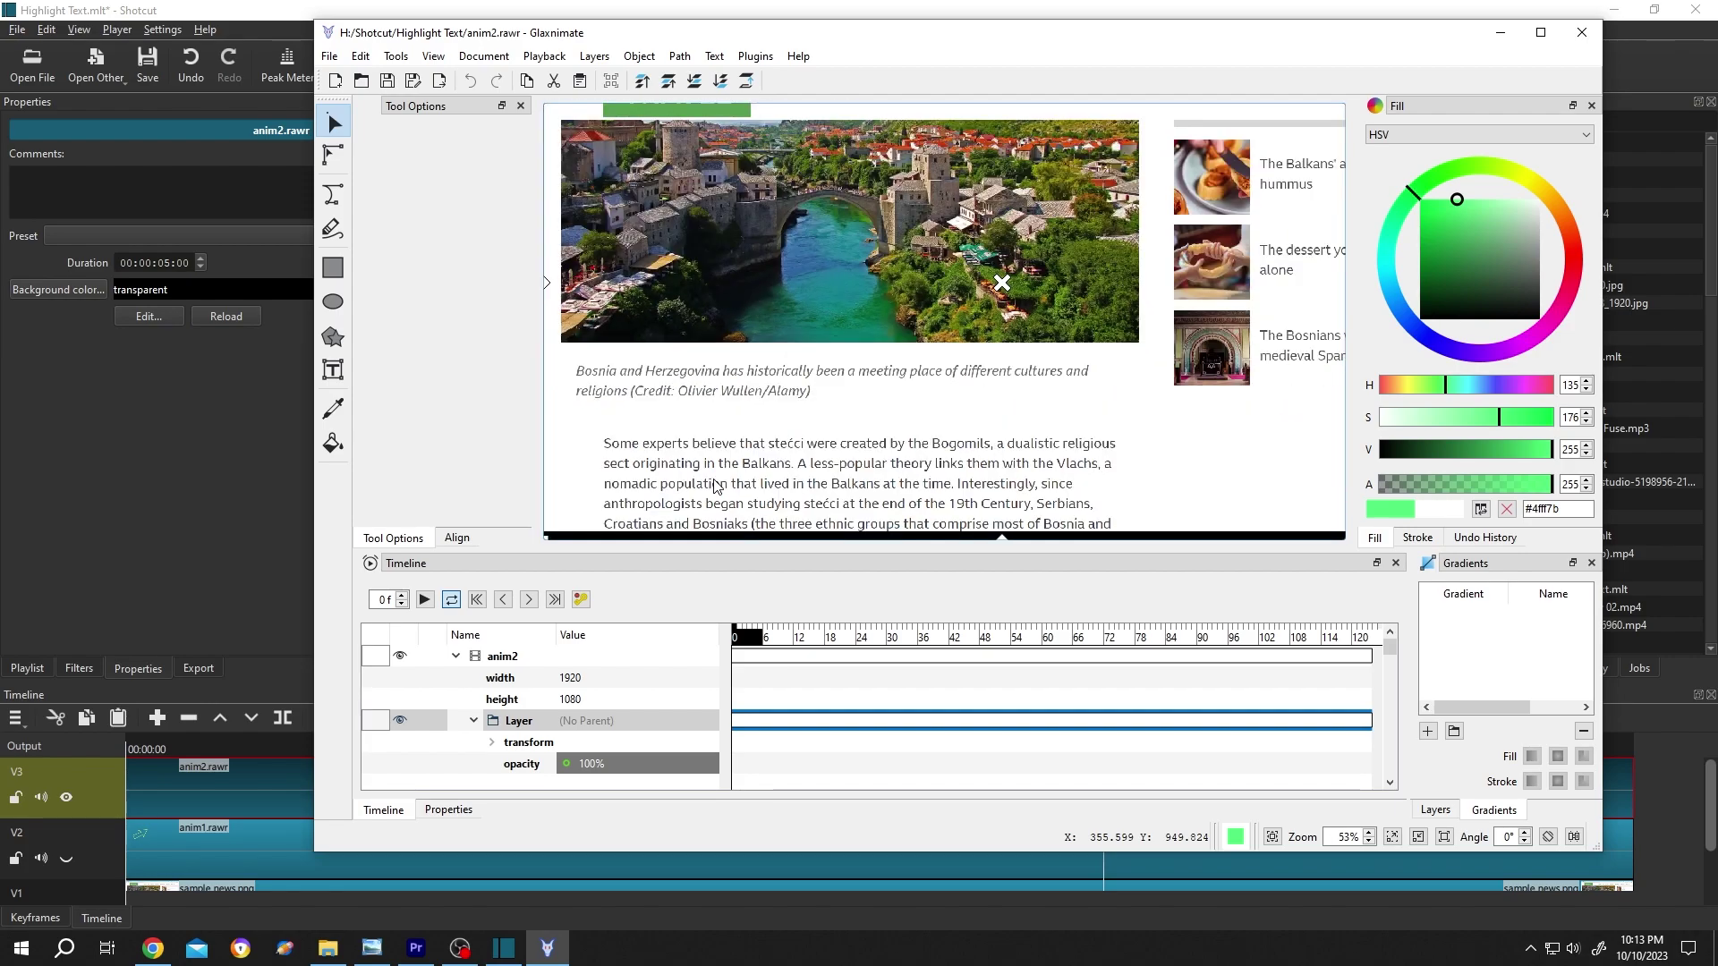
pyautogui.moveTo(716, 465)
pyautogui.mouseDown()
pyautogui.moveTo(708, 403)
pyautogui.moveTo(707, 463)
pyautogui.mouseUp()
pyautogui.scroll(3, 707, 465)
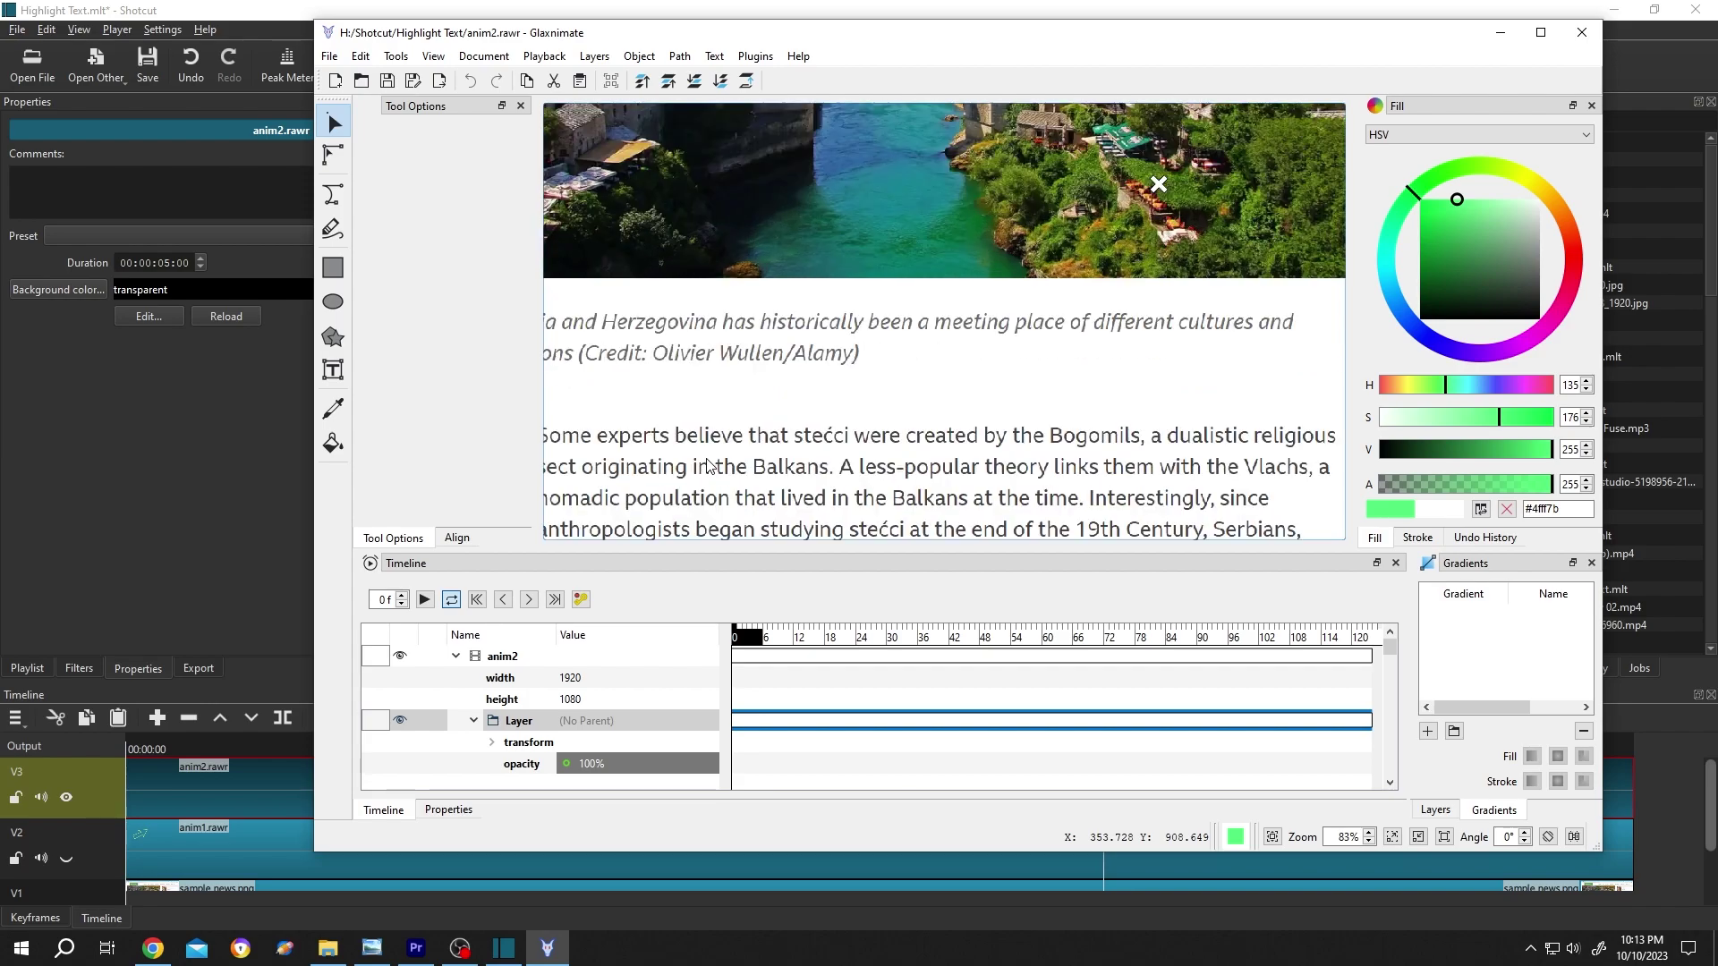
pyautogui.scroll(-2, 581, 449)
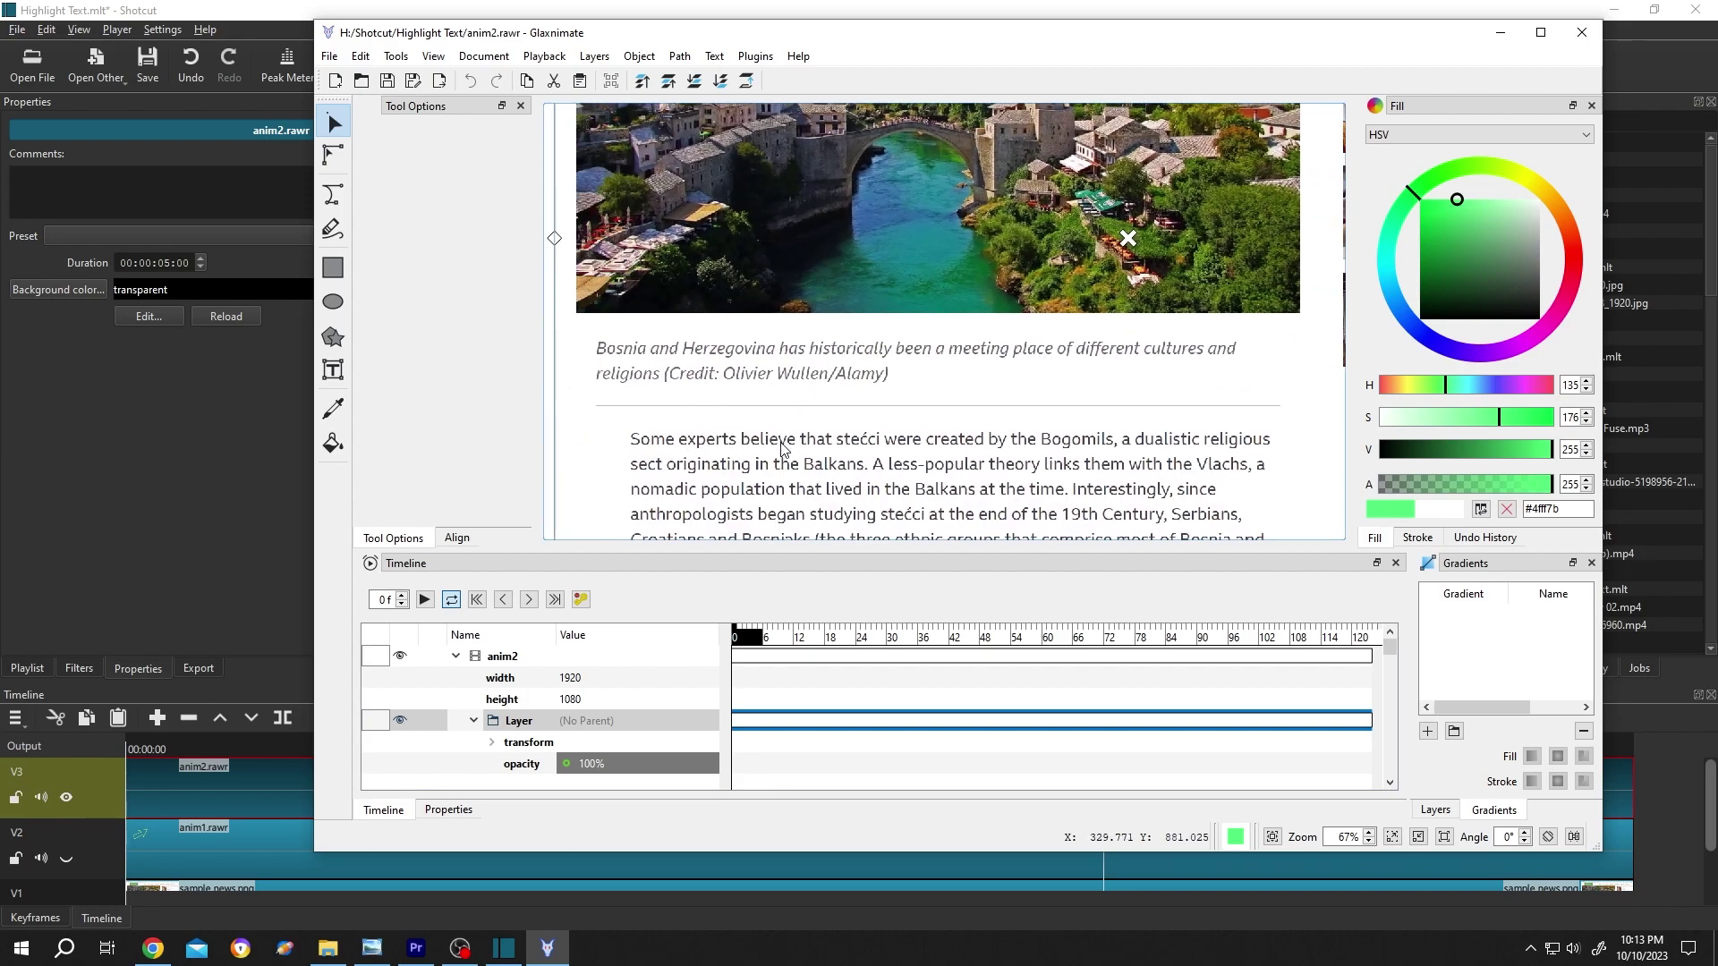
# Draw a green rectangle on its own layer over the paragraph's first line.
pyautogui.click(336, 270)
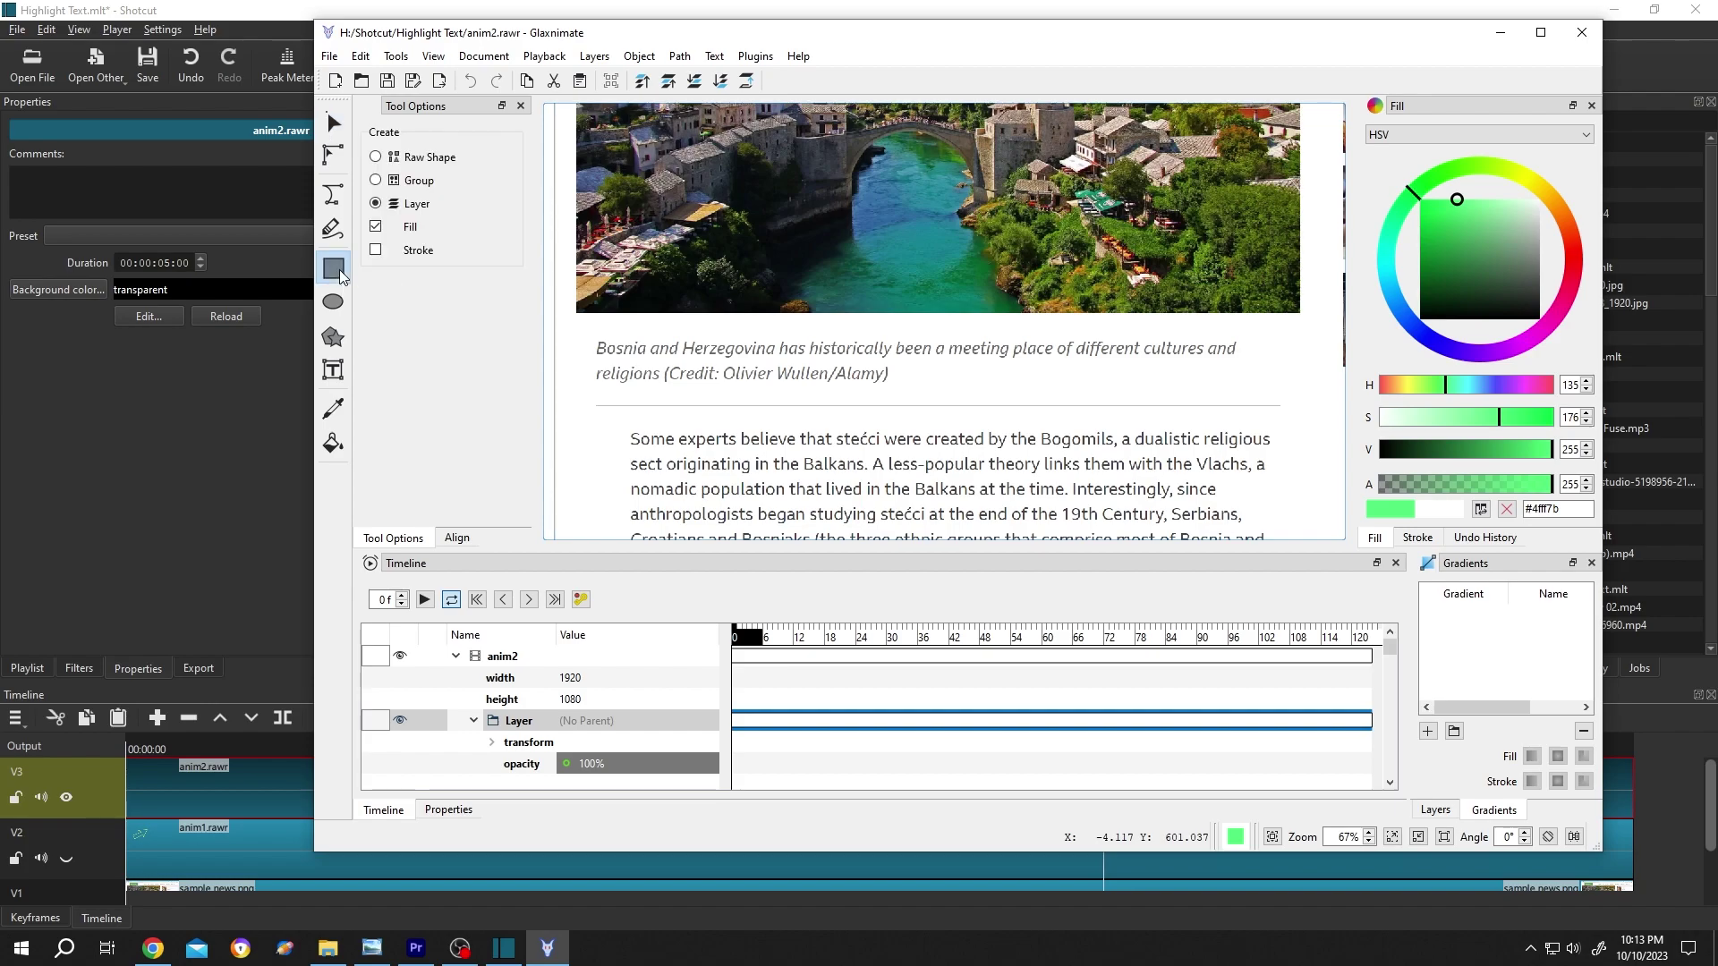
pyautogui.click(375, 204)
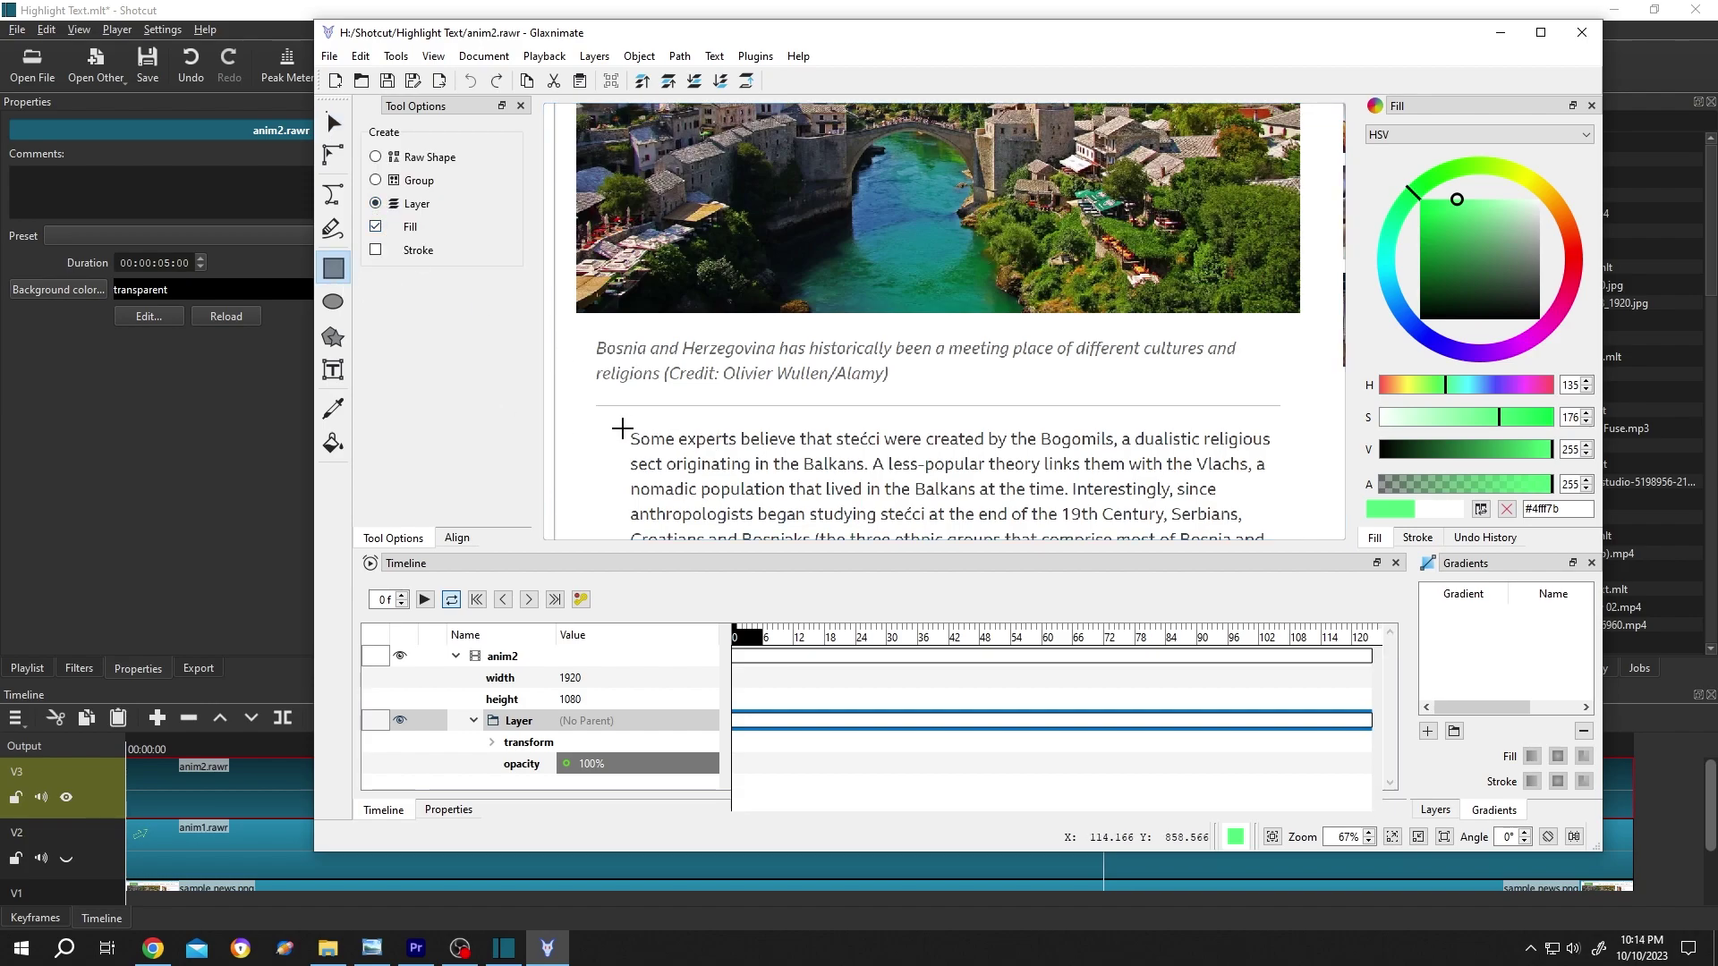
pyautogui.moveTo(623, 428); pyautogui.dragTo(1119, 454)
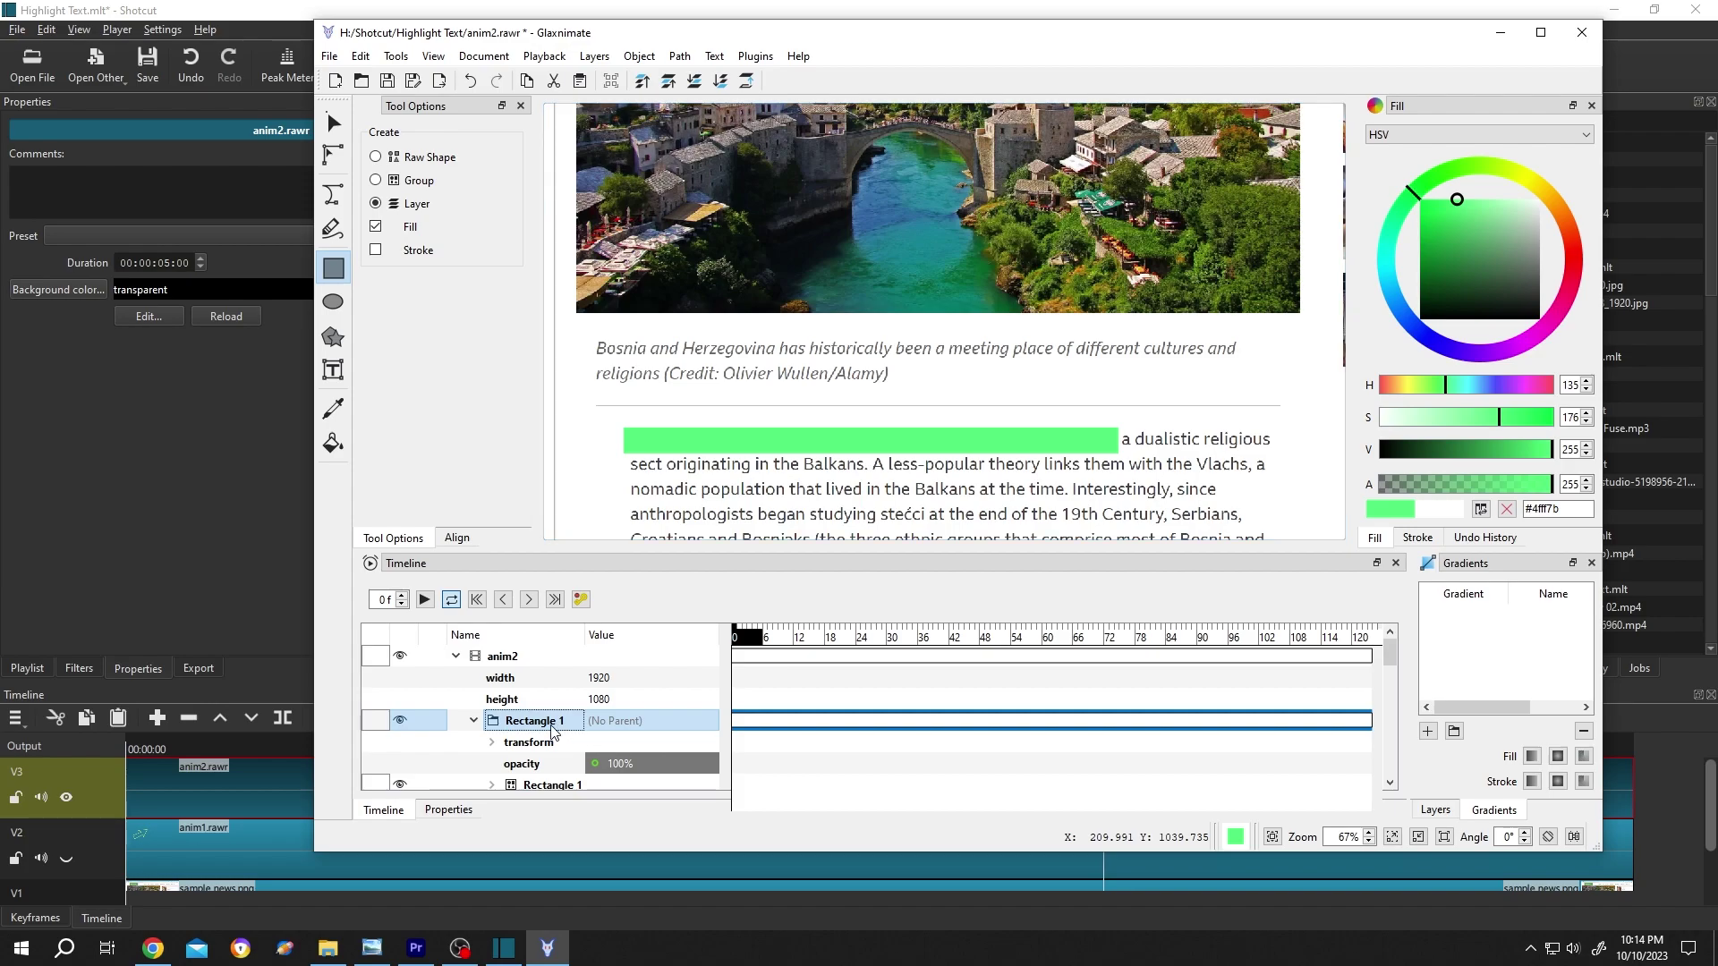
# Squeeze the rectangle's transform scale to 1% × 100%.
pyautogui.click(496, 745)
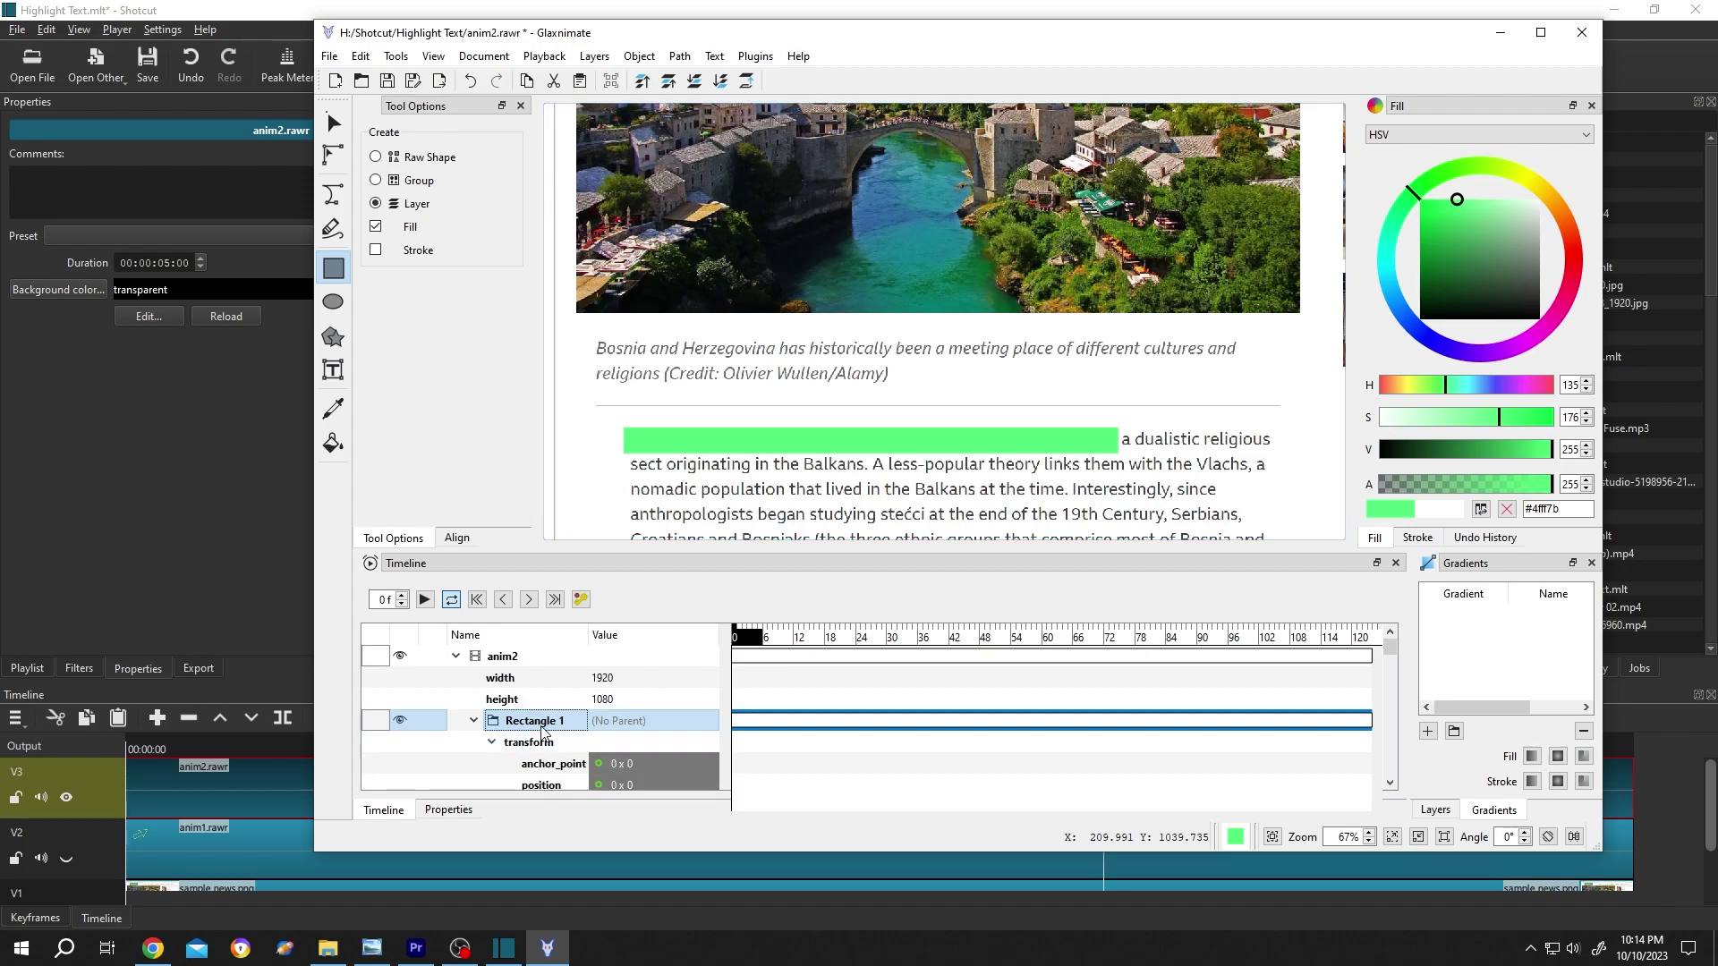
pyautogui.click(541, 784)
pyautogui.click(330, 126)
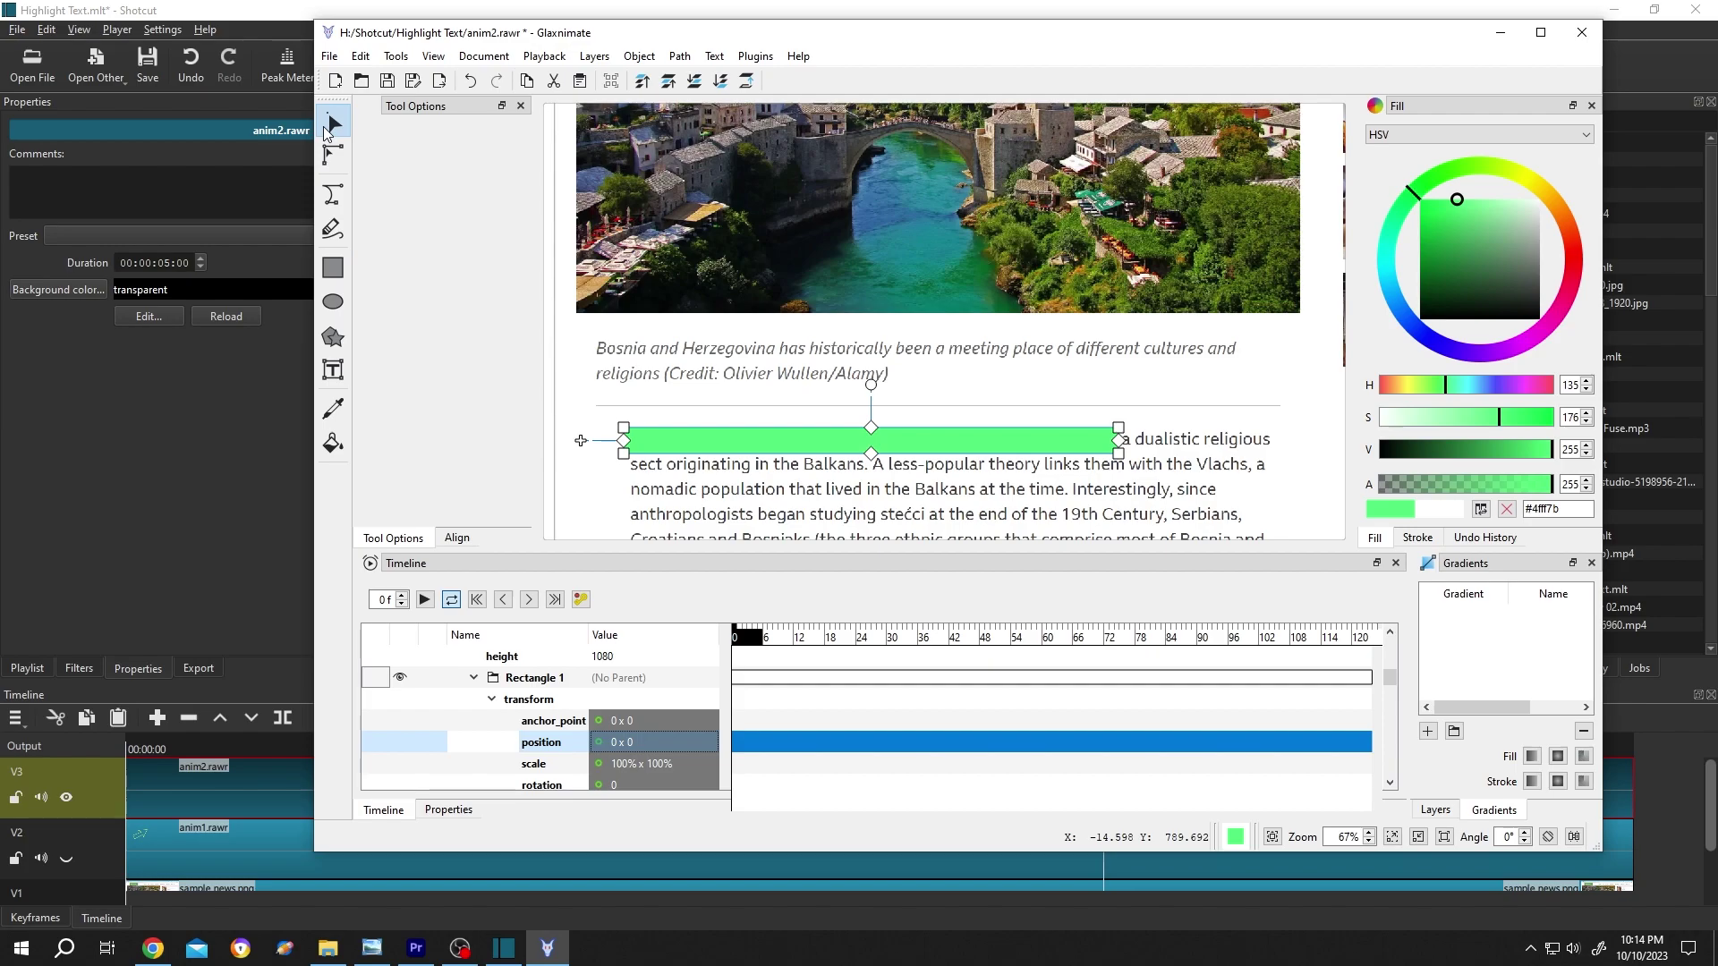
pyautogui.click(648, 758)
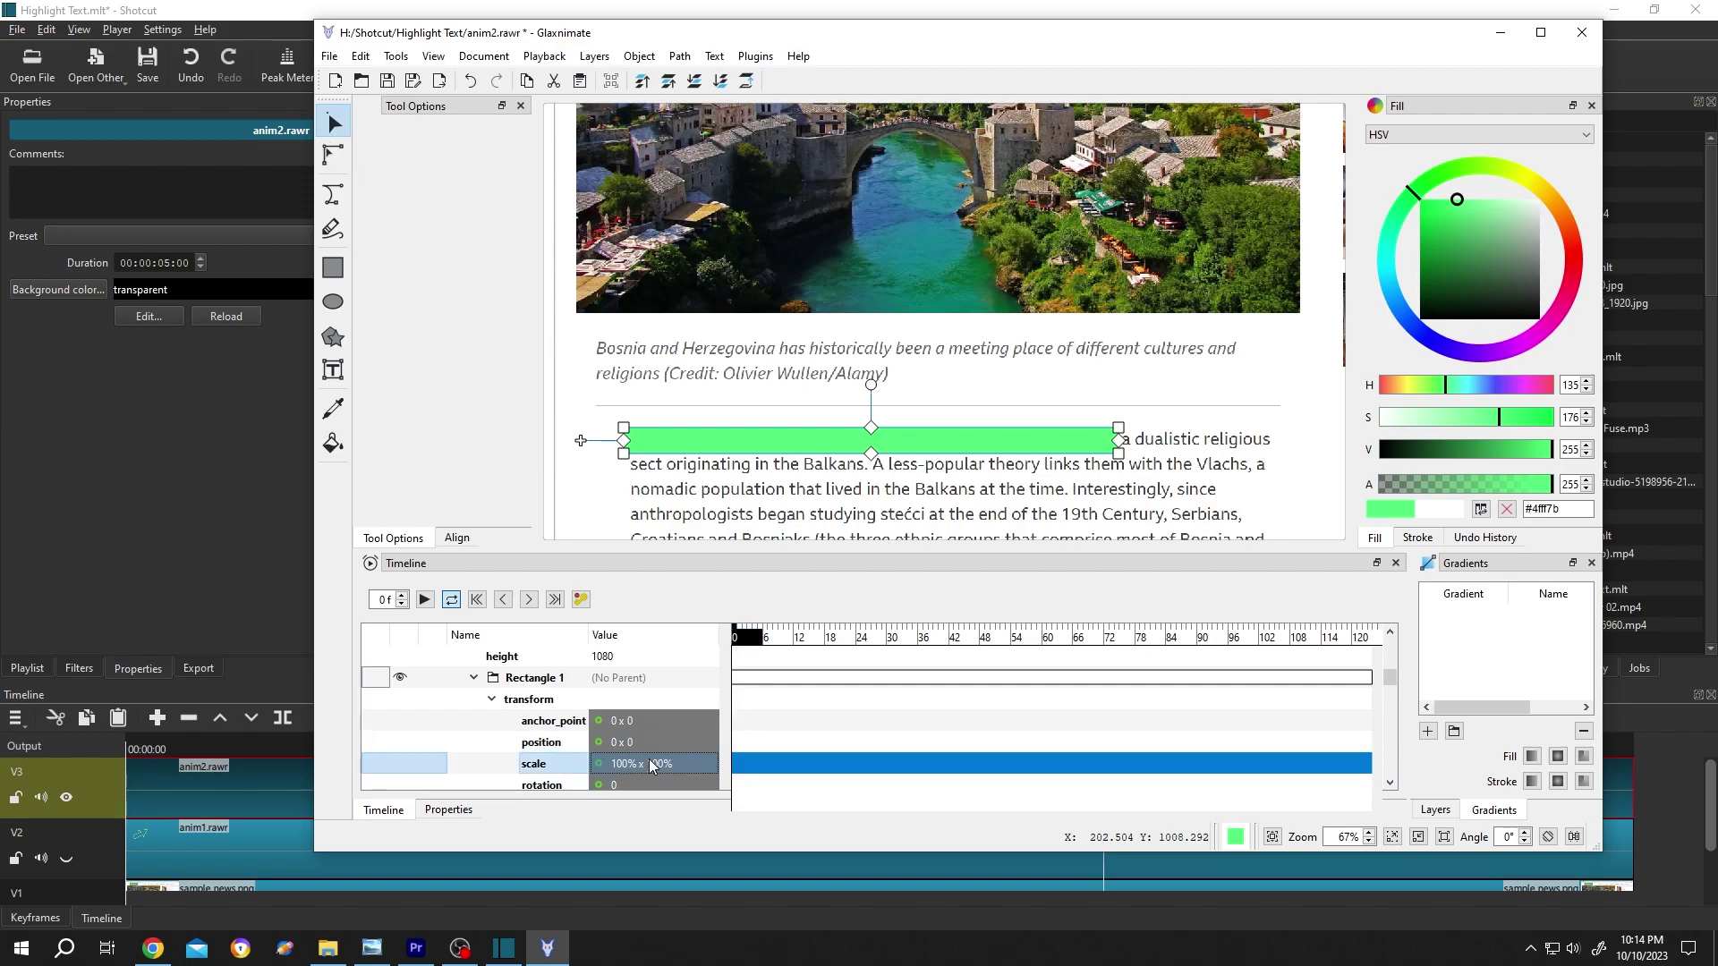
pyautogui.click(625, 766)
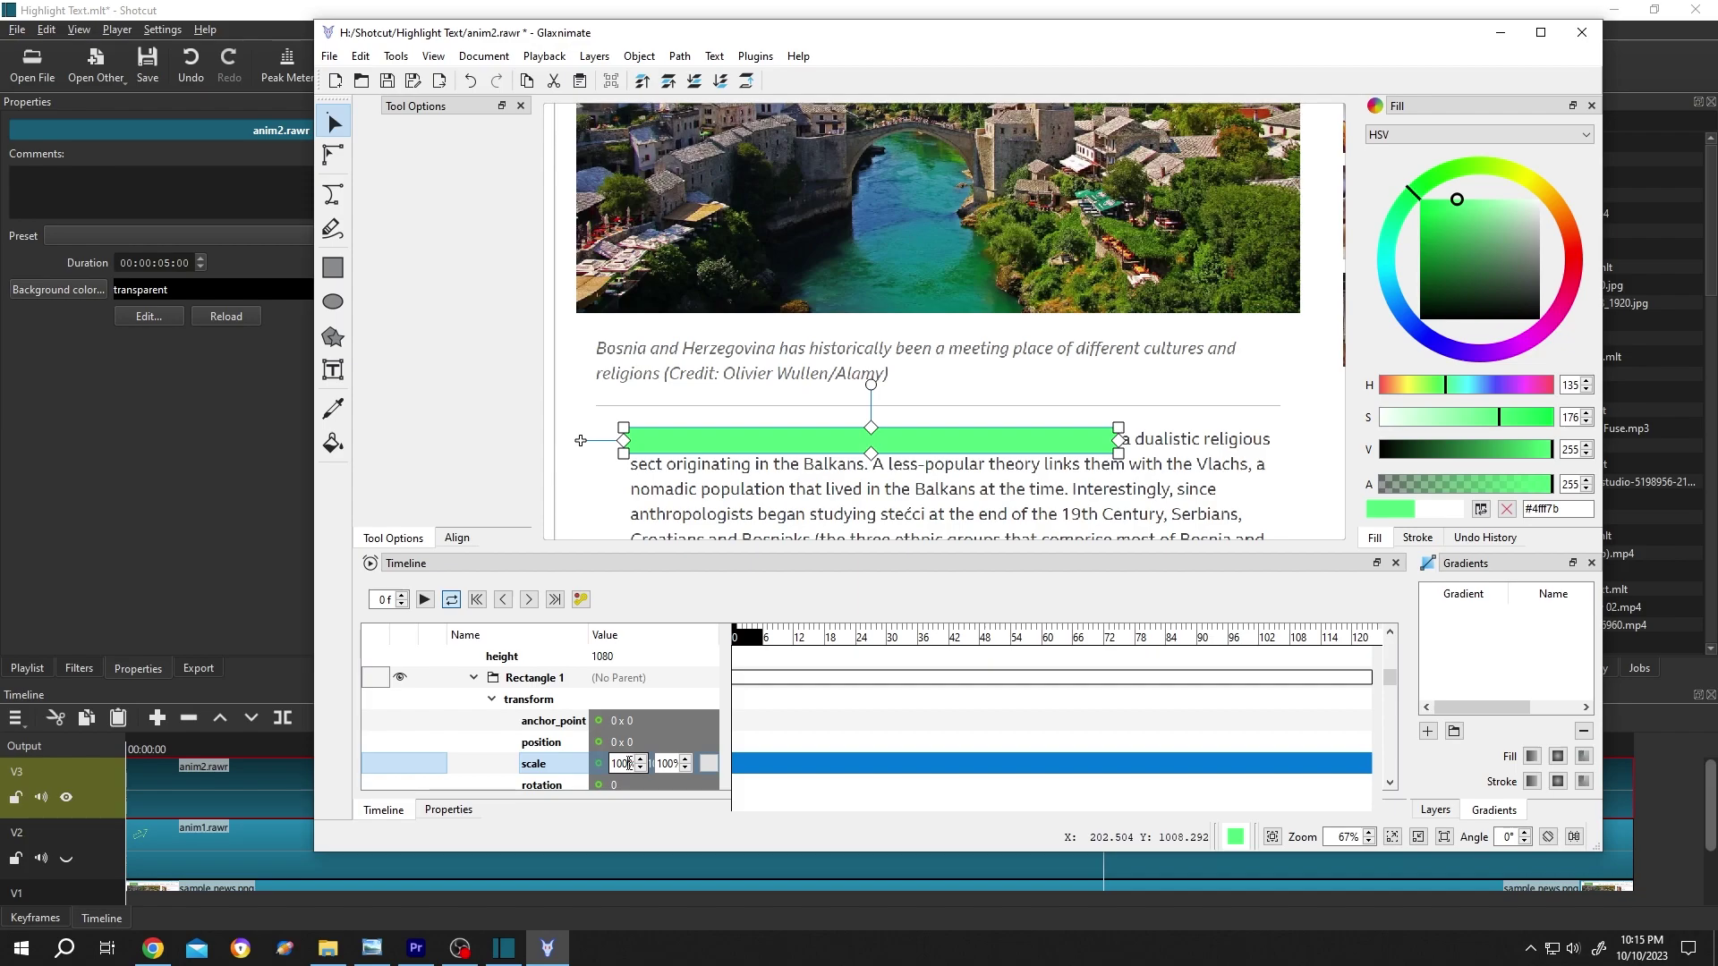
pyautogui.write('1')
pyautogui.press('Return')
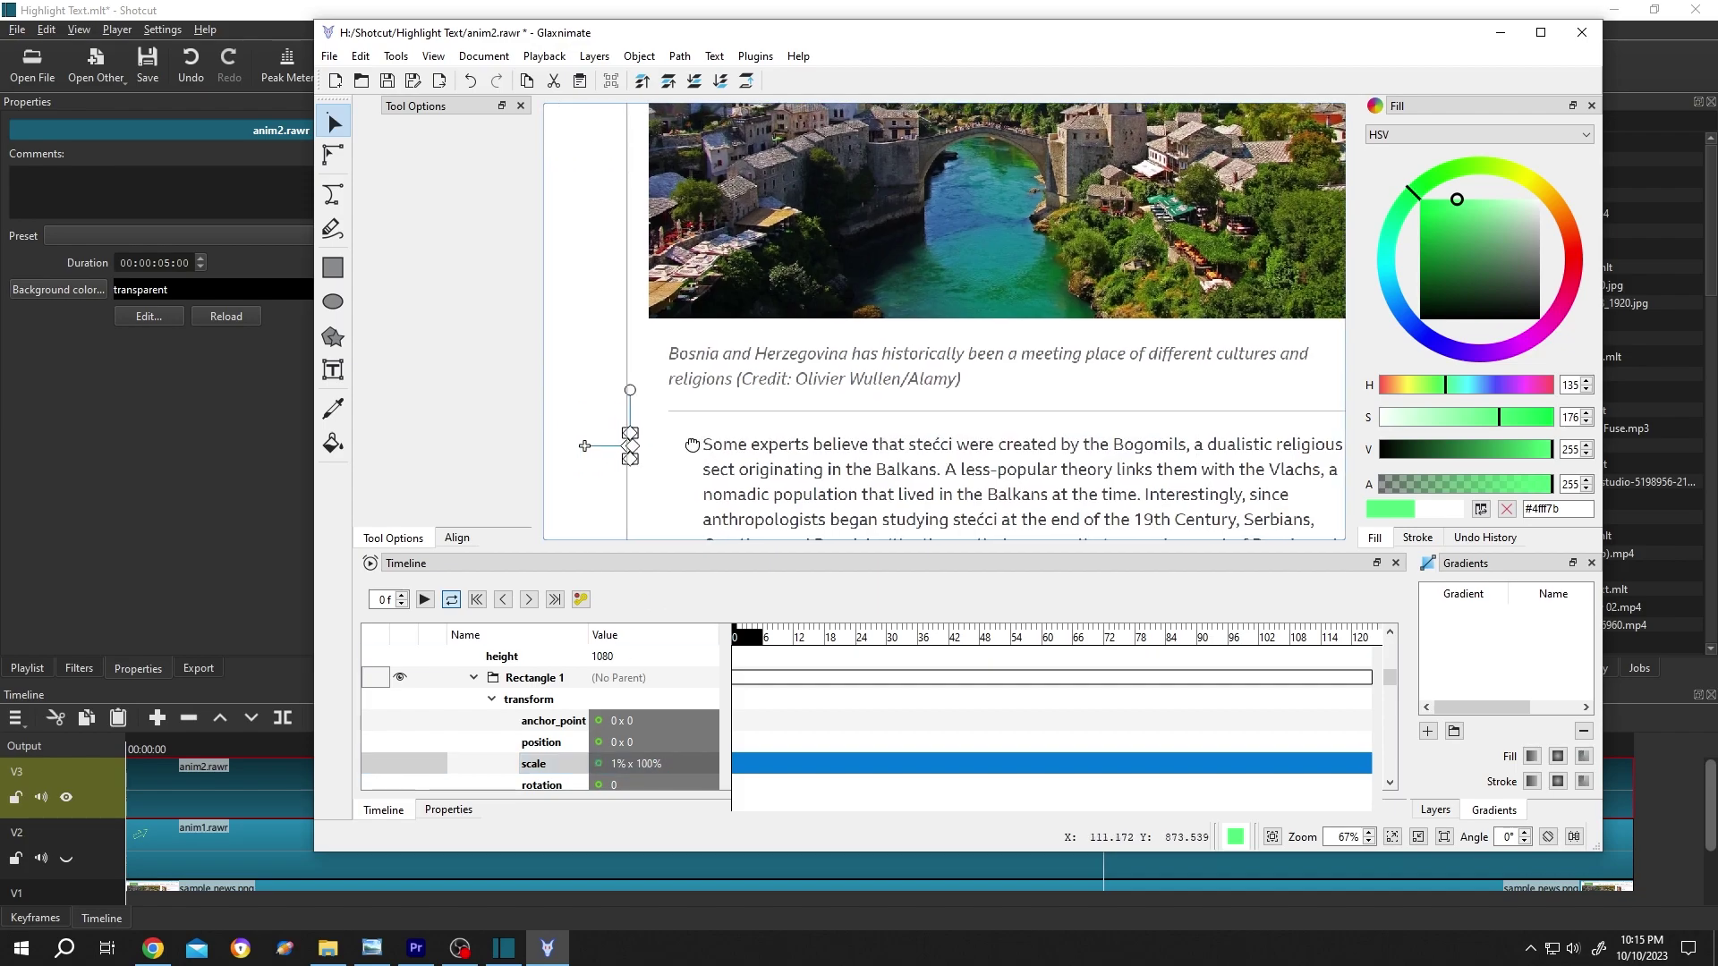
# Move the thin bar to the line start, right before 'Some experts'.
pyautogui.moveTo(587, 446); pyautogui.dragTo(656, 449)
pyautogui.scroll(6, 659, 449)
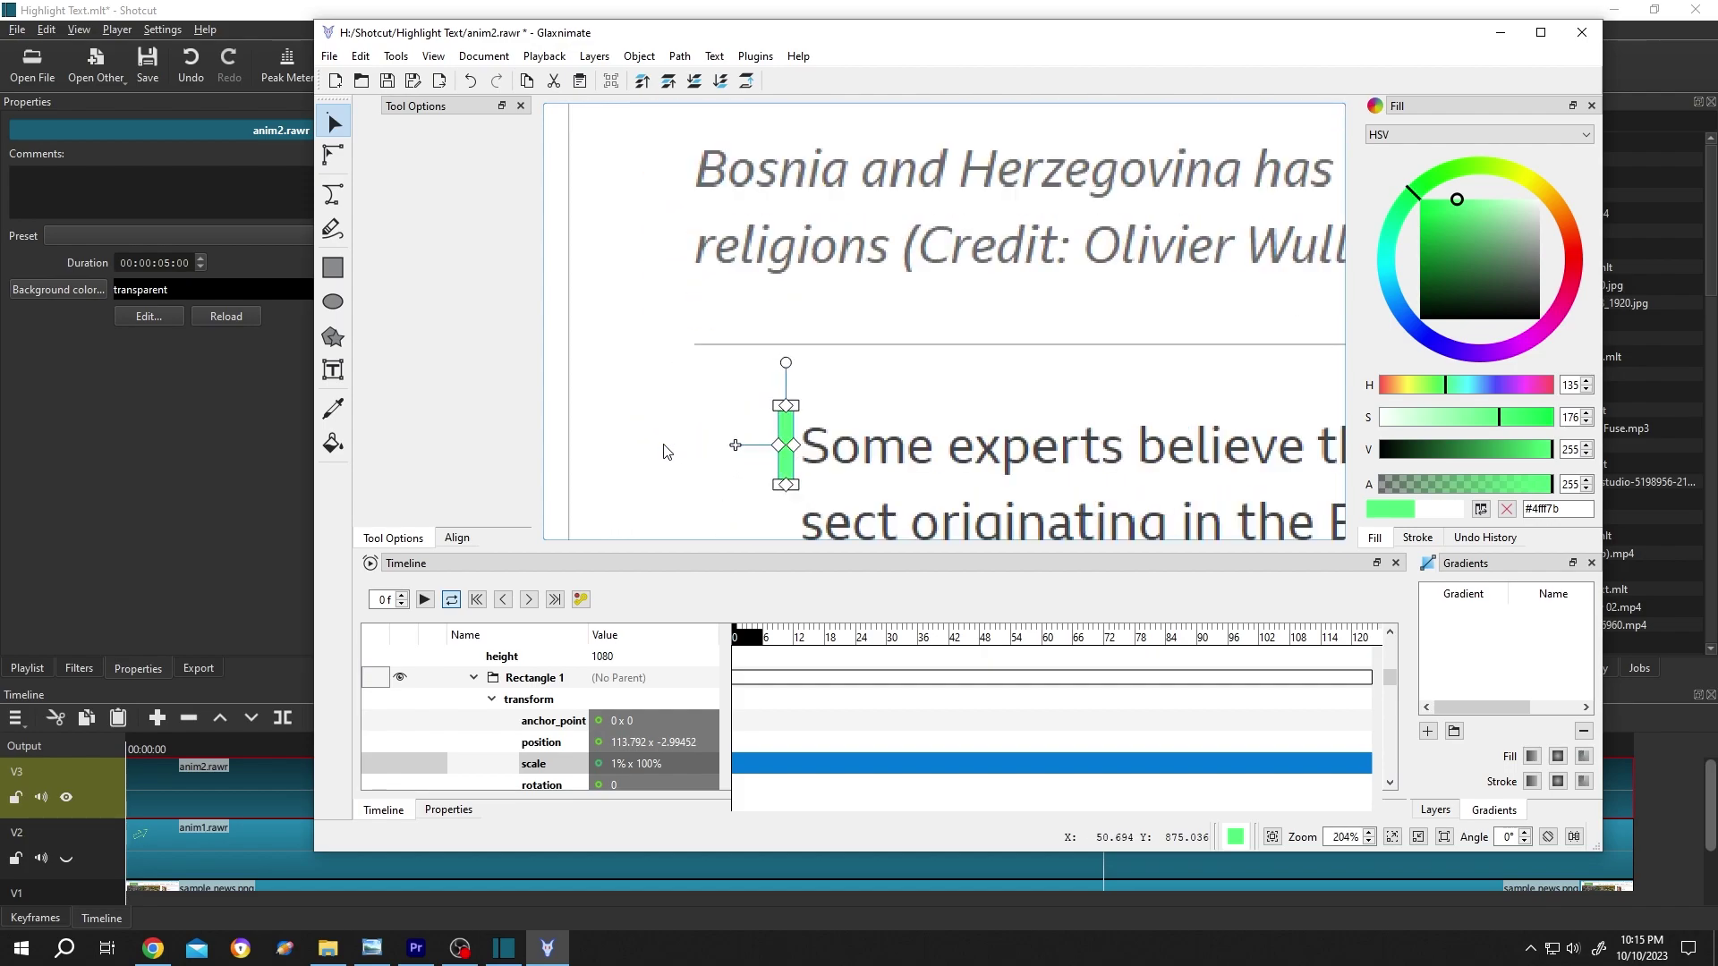
pyautogui.moveTo(803, 452); pyautogui.dragTo(805, 446)
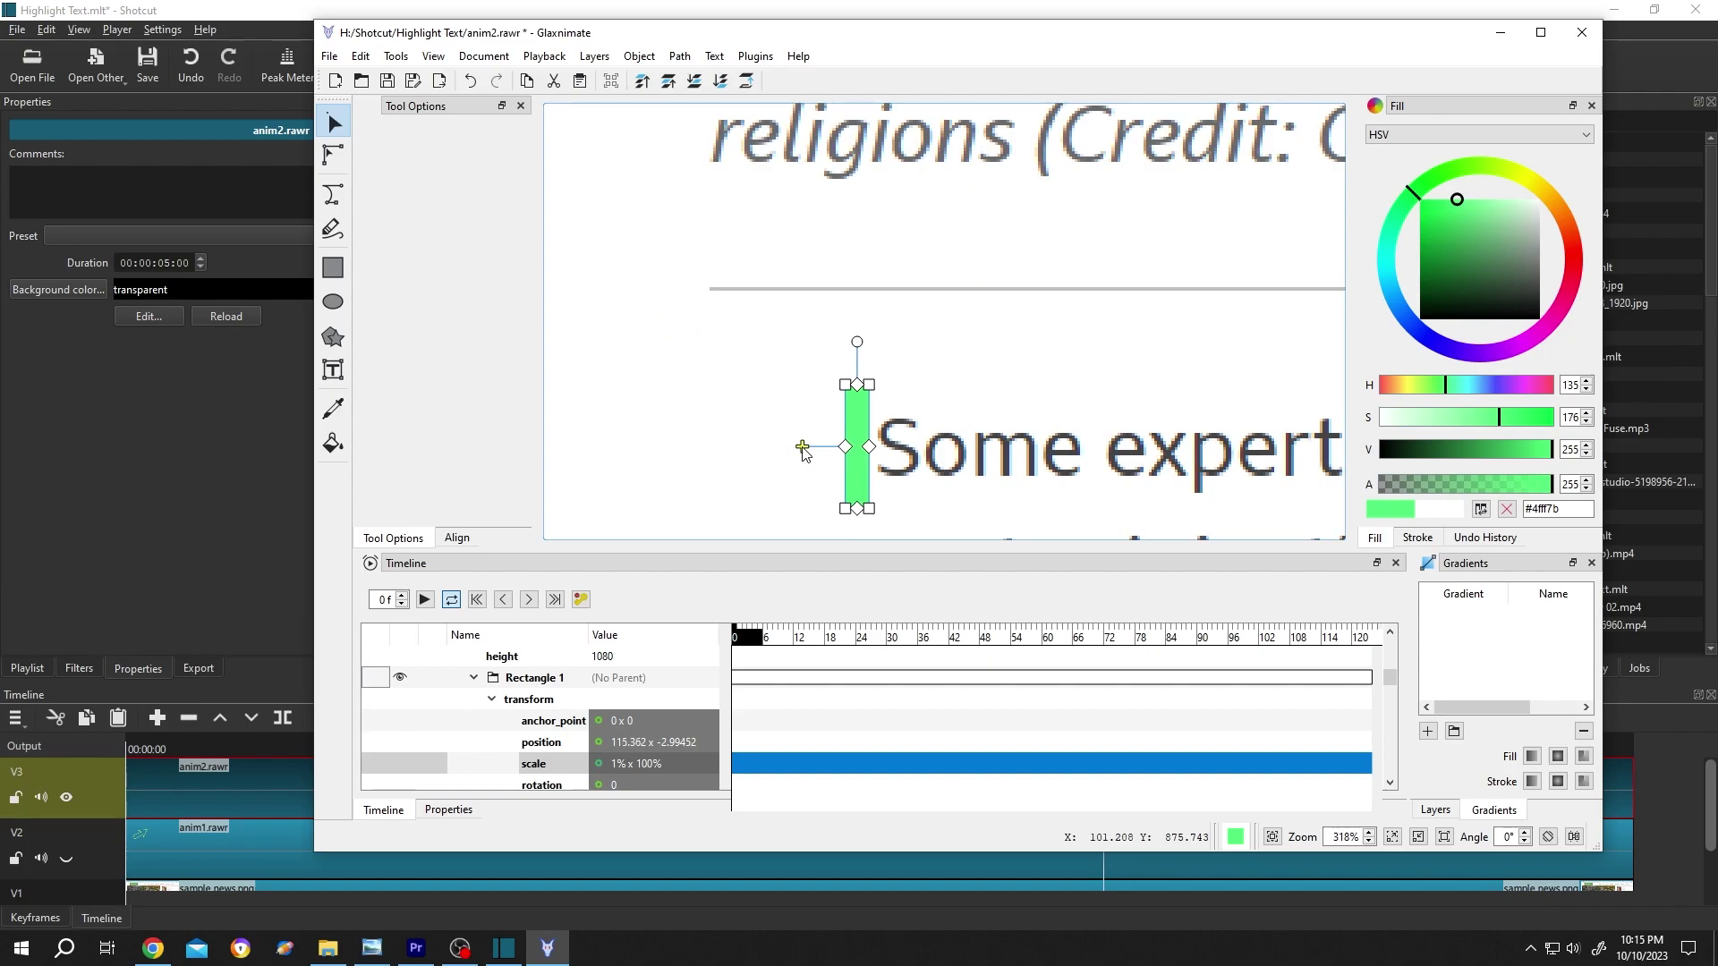
pyautogui.scroll(-6, 805, 446)
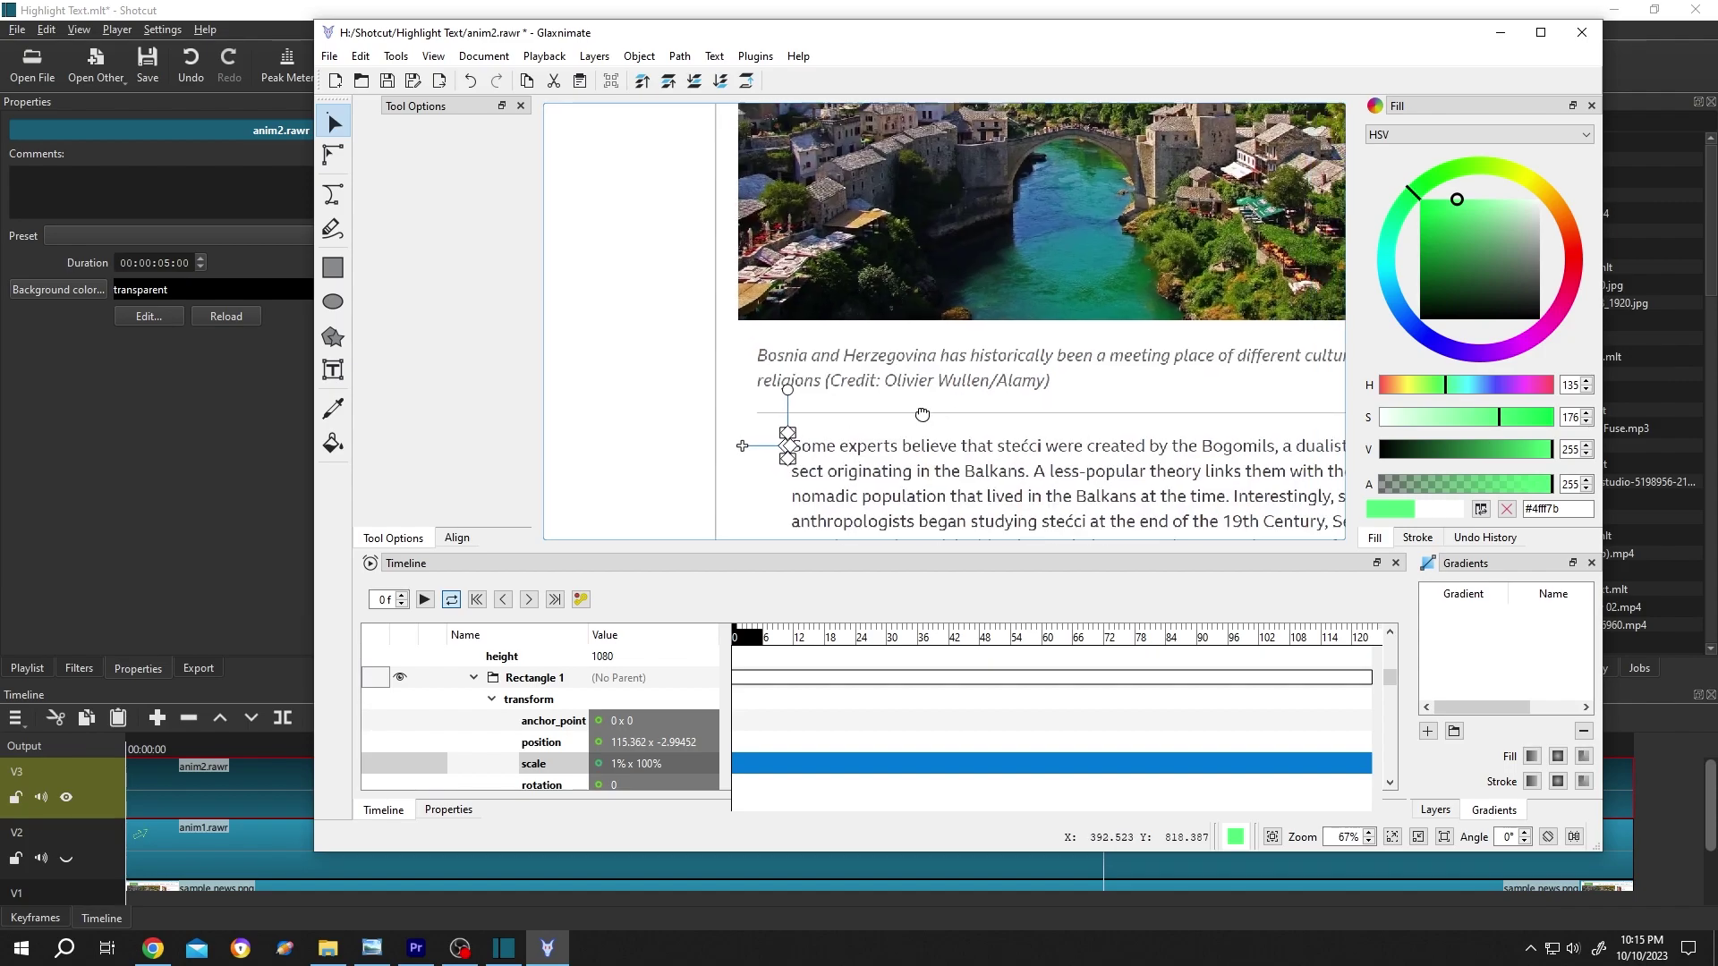
pyautogui.hscroll(3, 819, 444)
# Key the green bar's scale and position at frame 1.
pyautogui.click(737, 641)
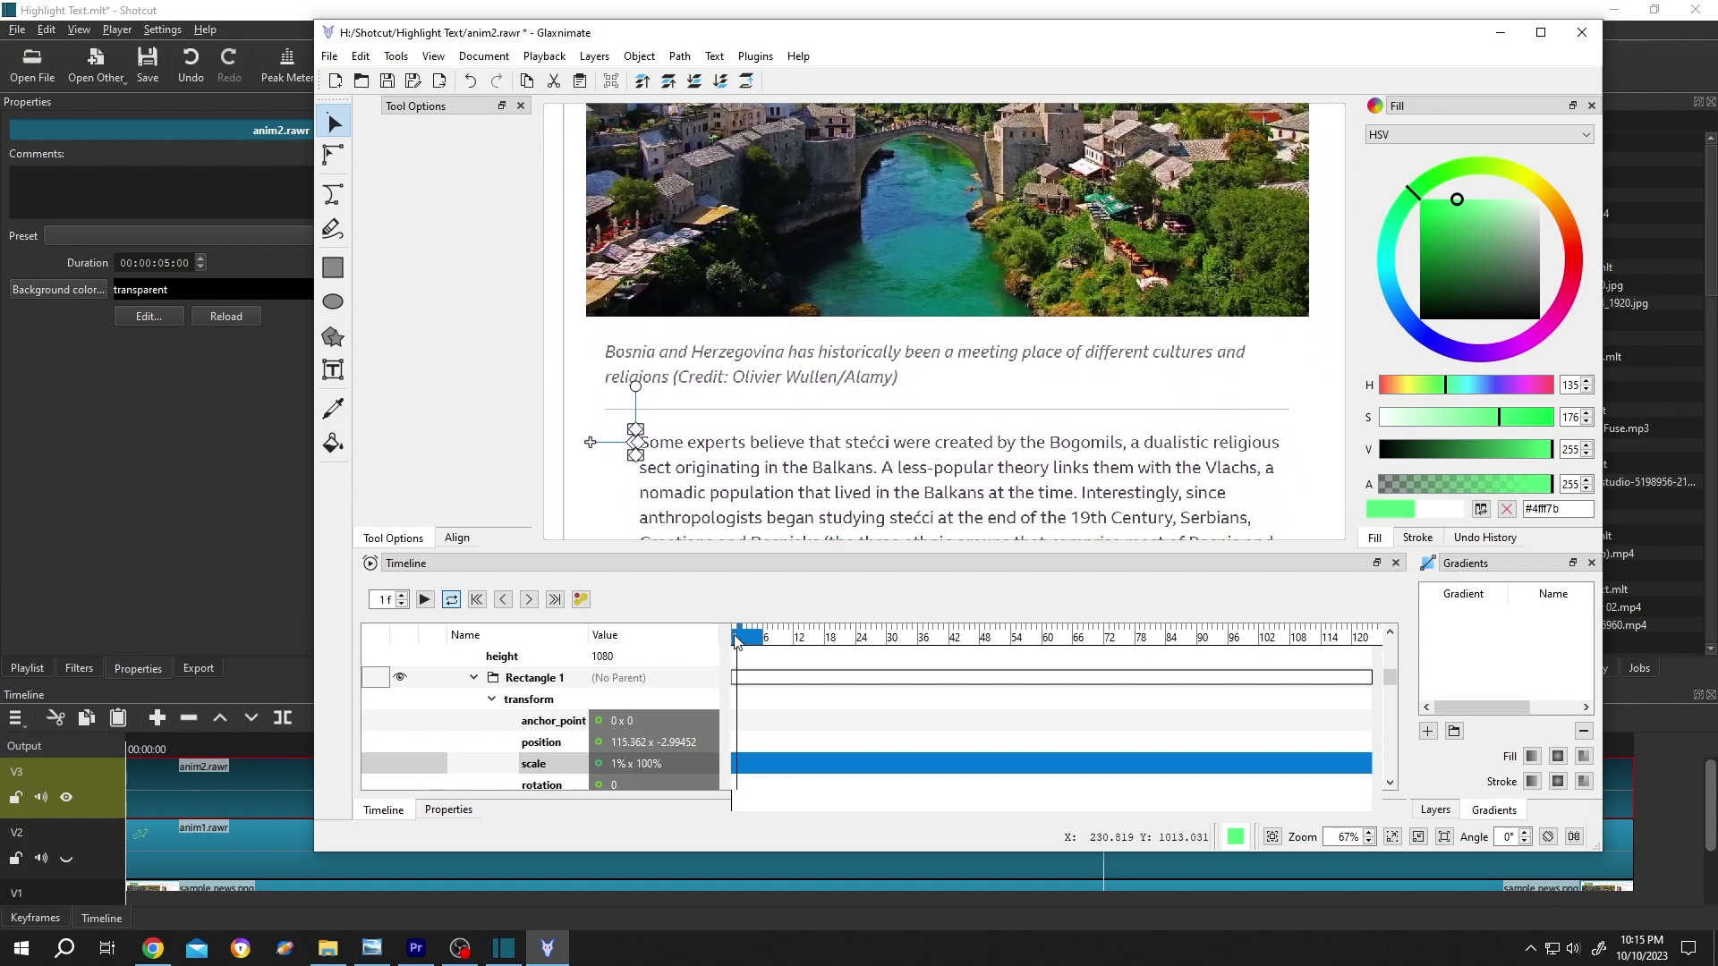
pyautogui.doubleClick(626, 763)
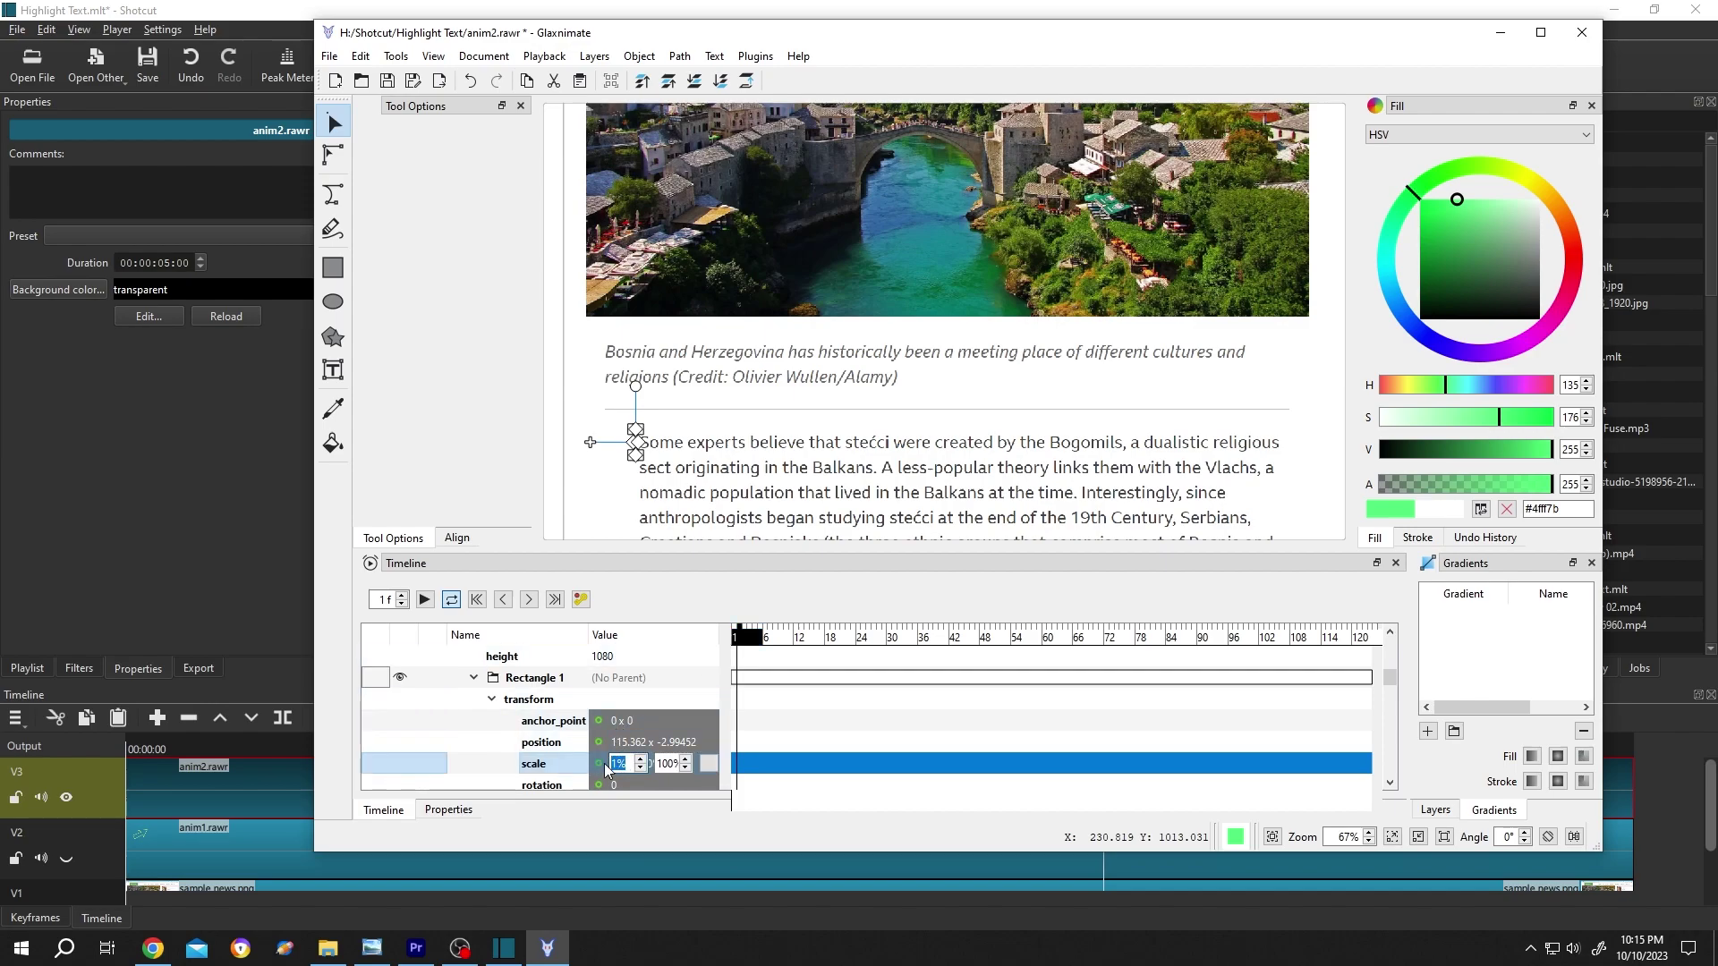
pyautogui.rightClick(605, 768)
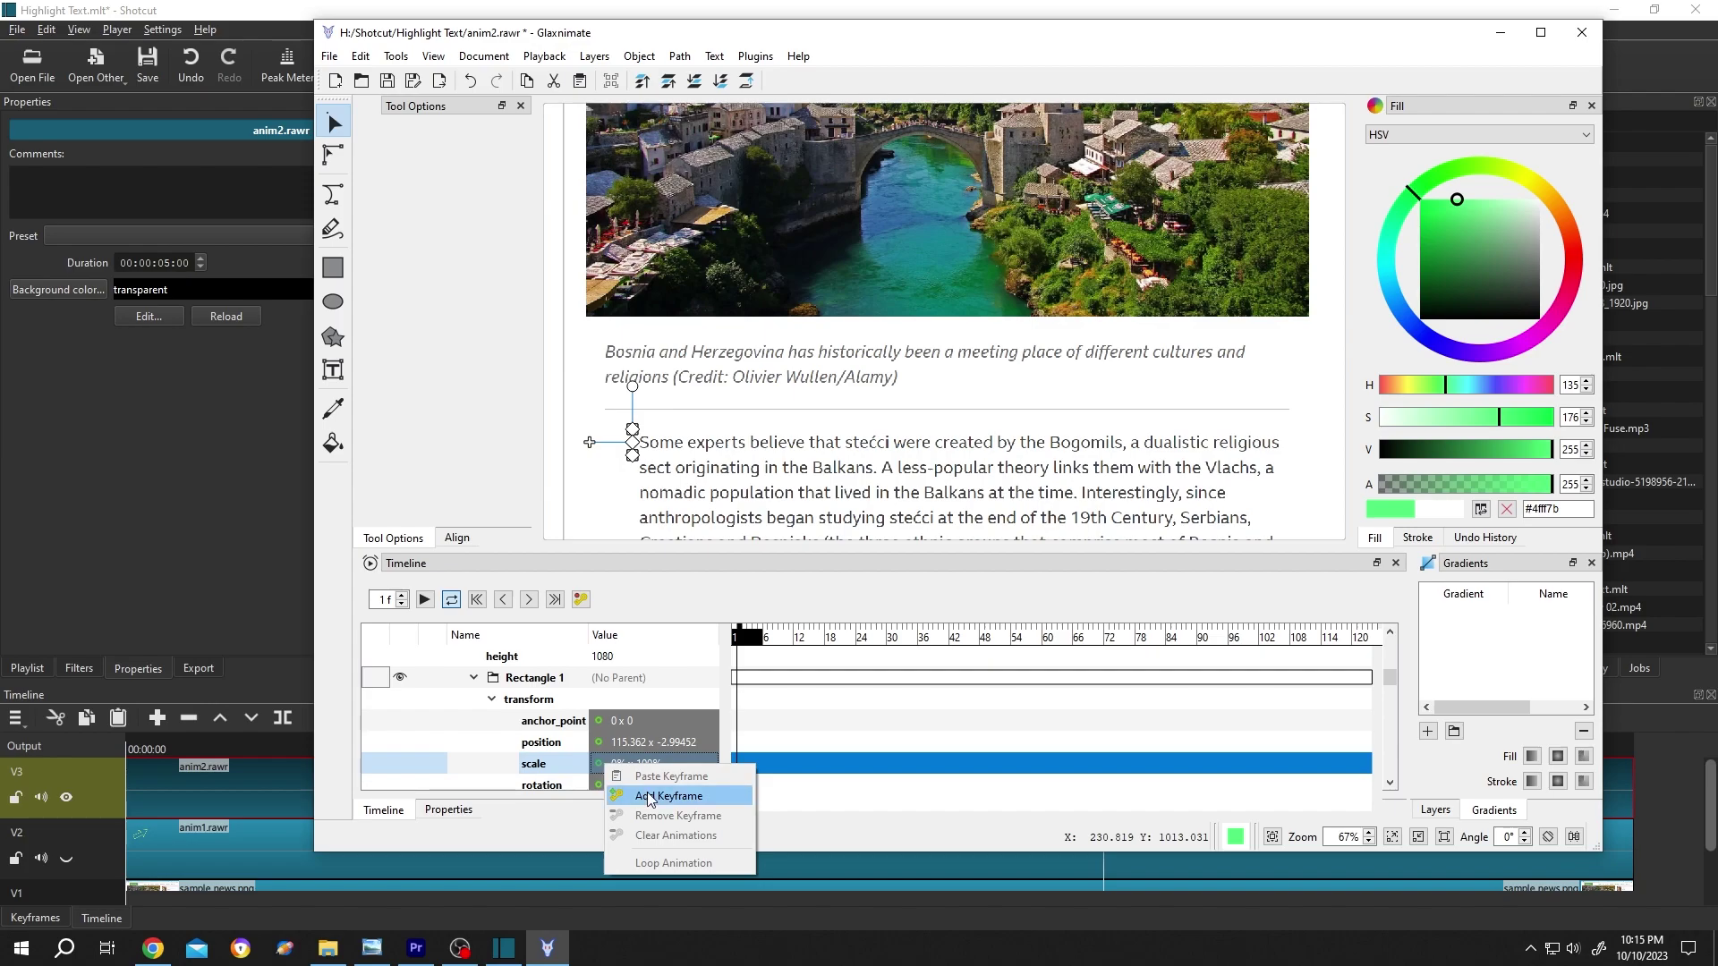
pyautogui.click(650, 796)
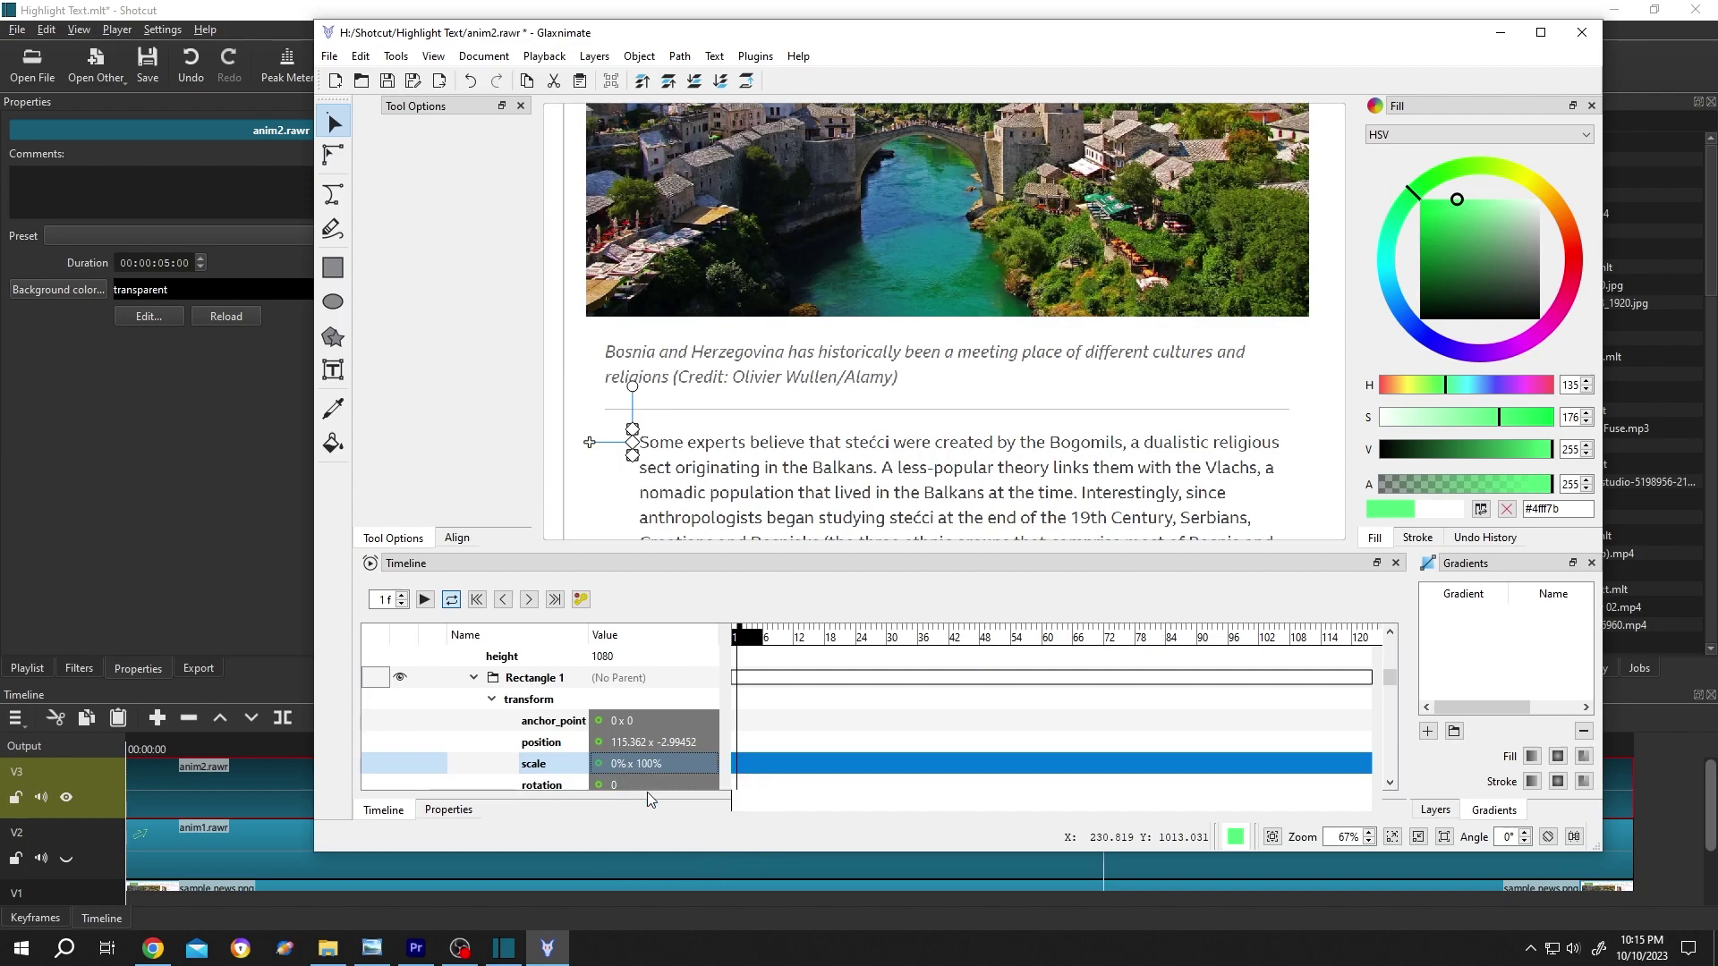
pyautogui.rightClick(648, 746)
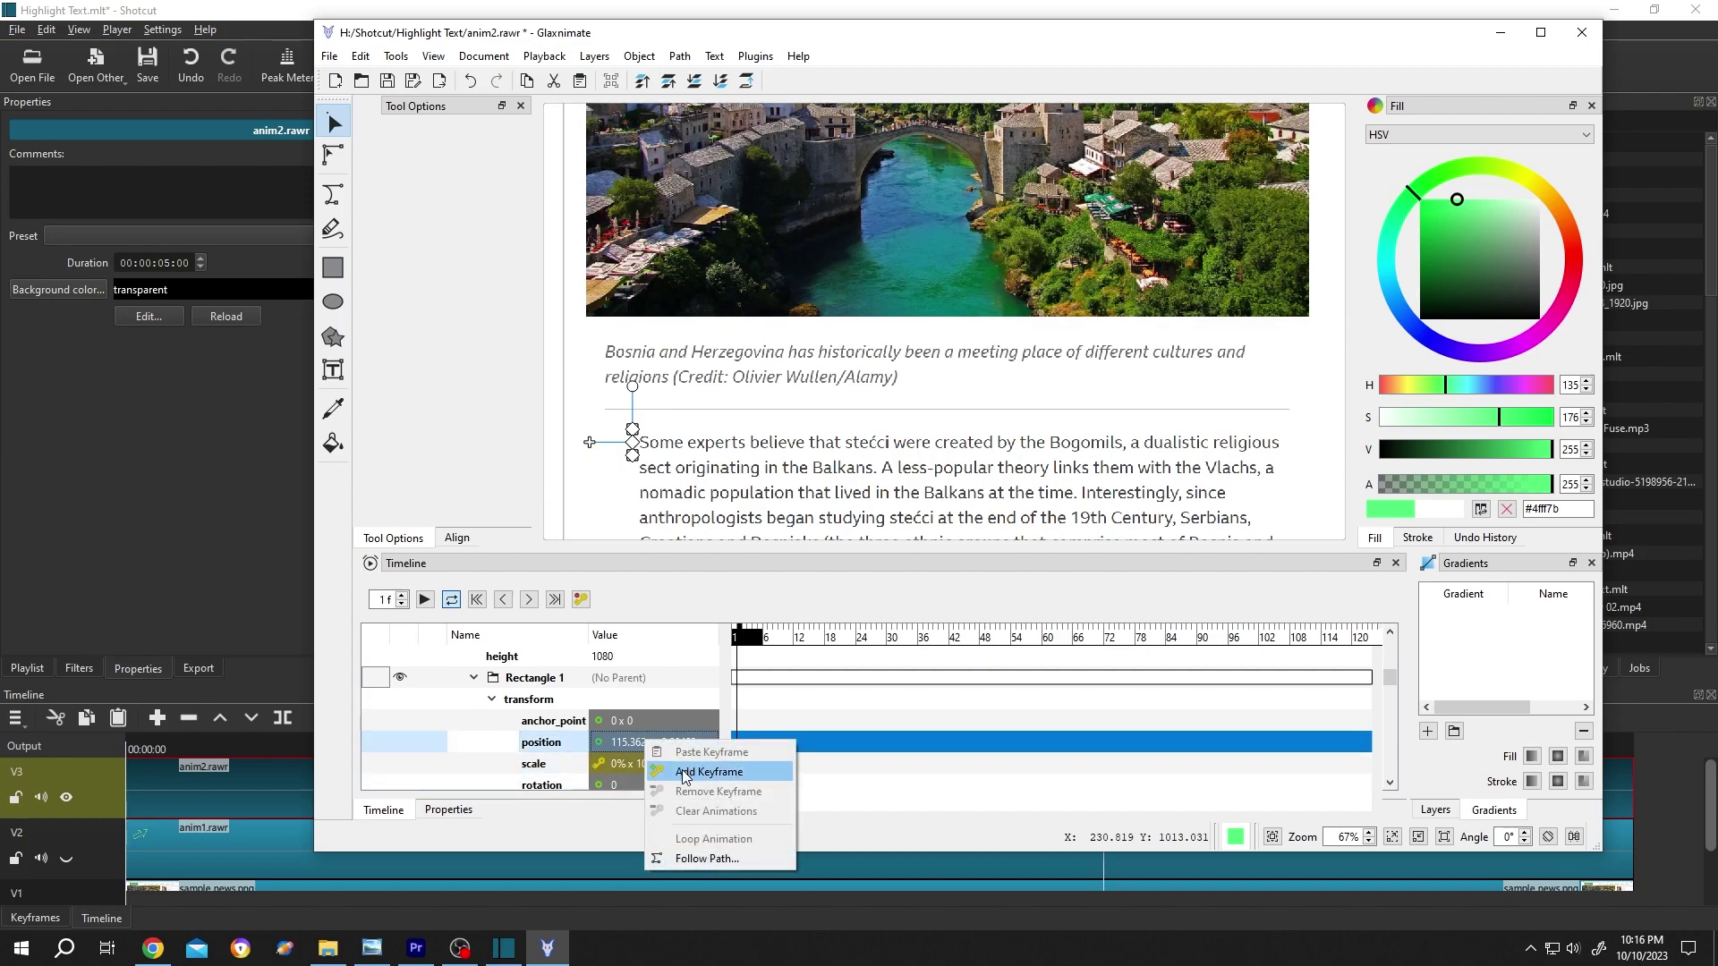
pyautogui.click(707, 771)
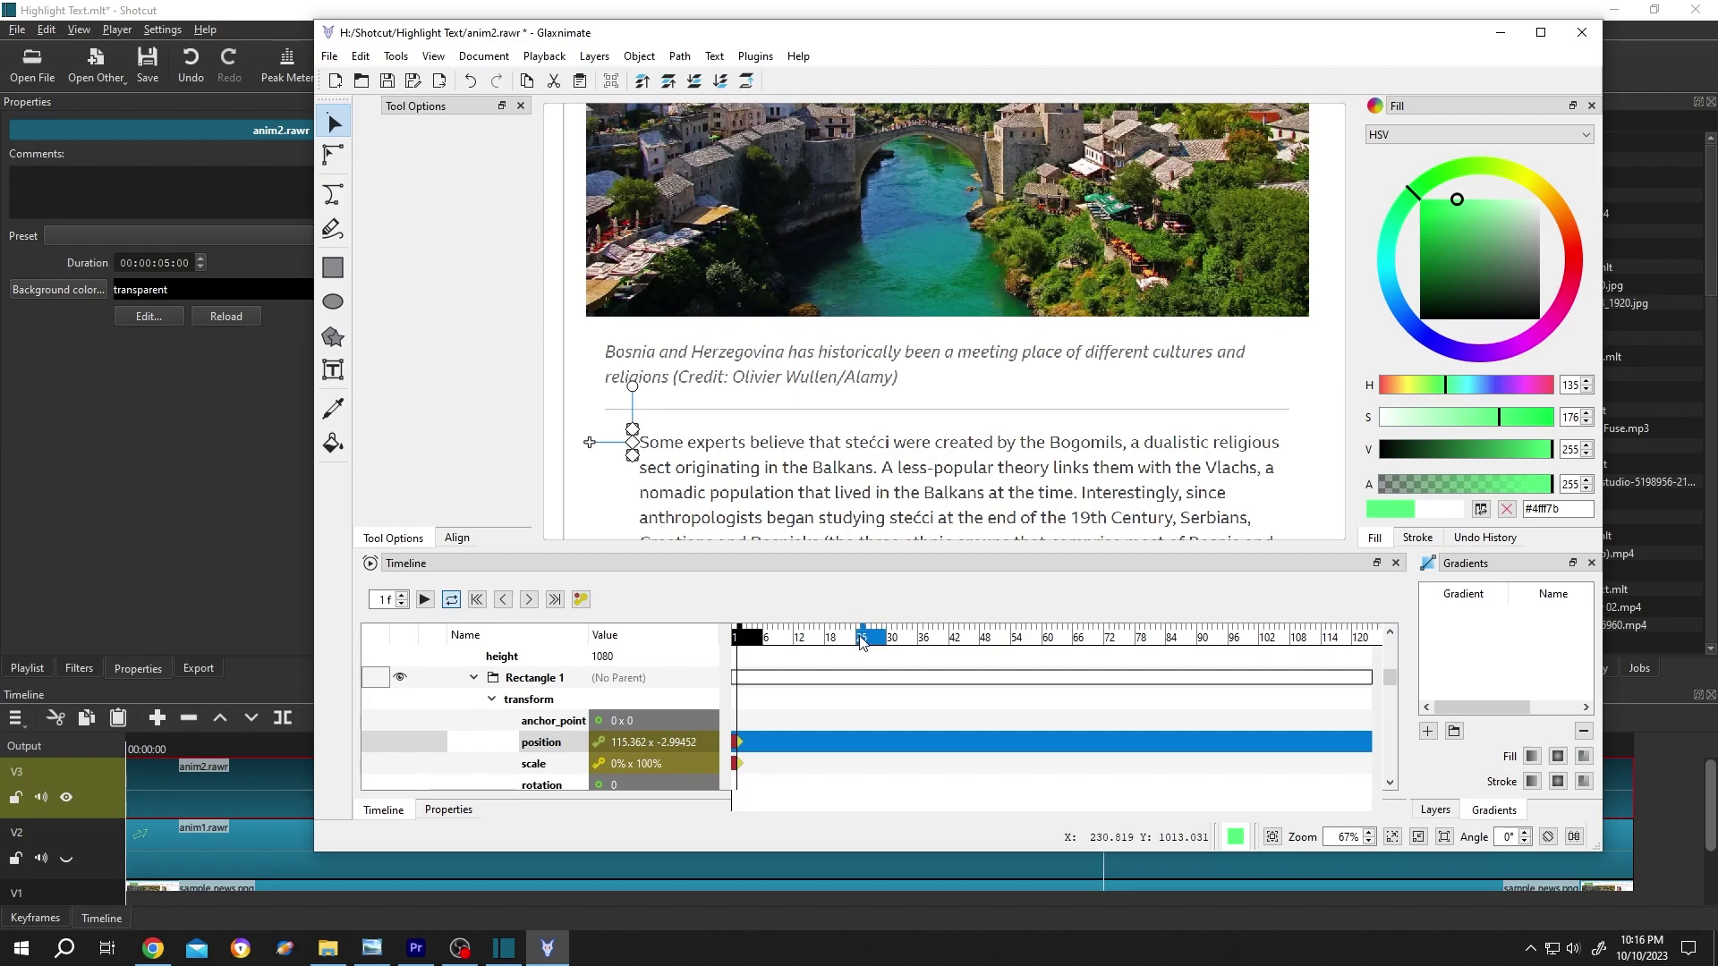
# At frame 24, scale the bar to 100%, move it to the line start, and key position and scale.
pyautogui.click(856, 639)
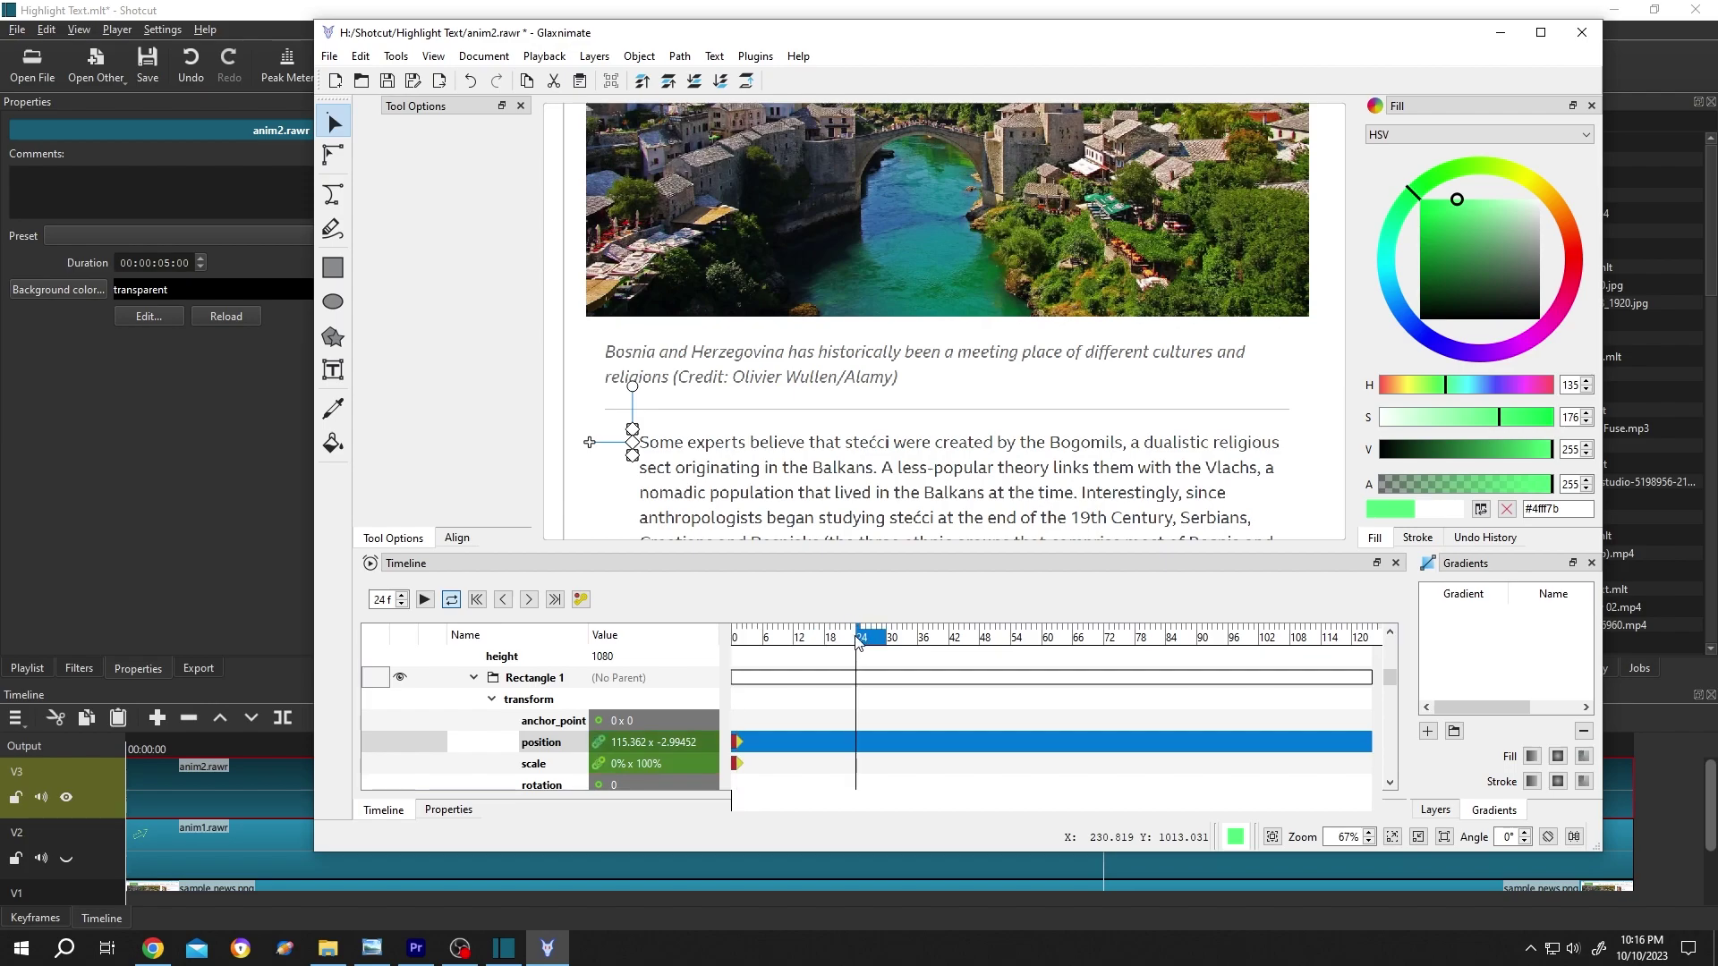
pyautogui.click(623, 767)
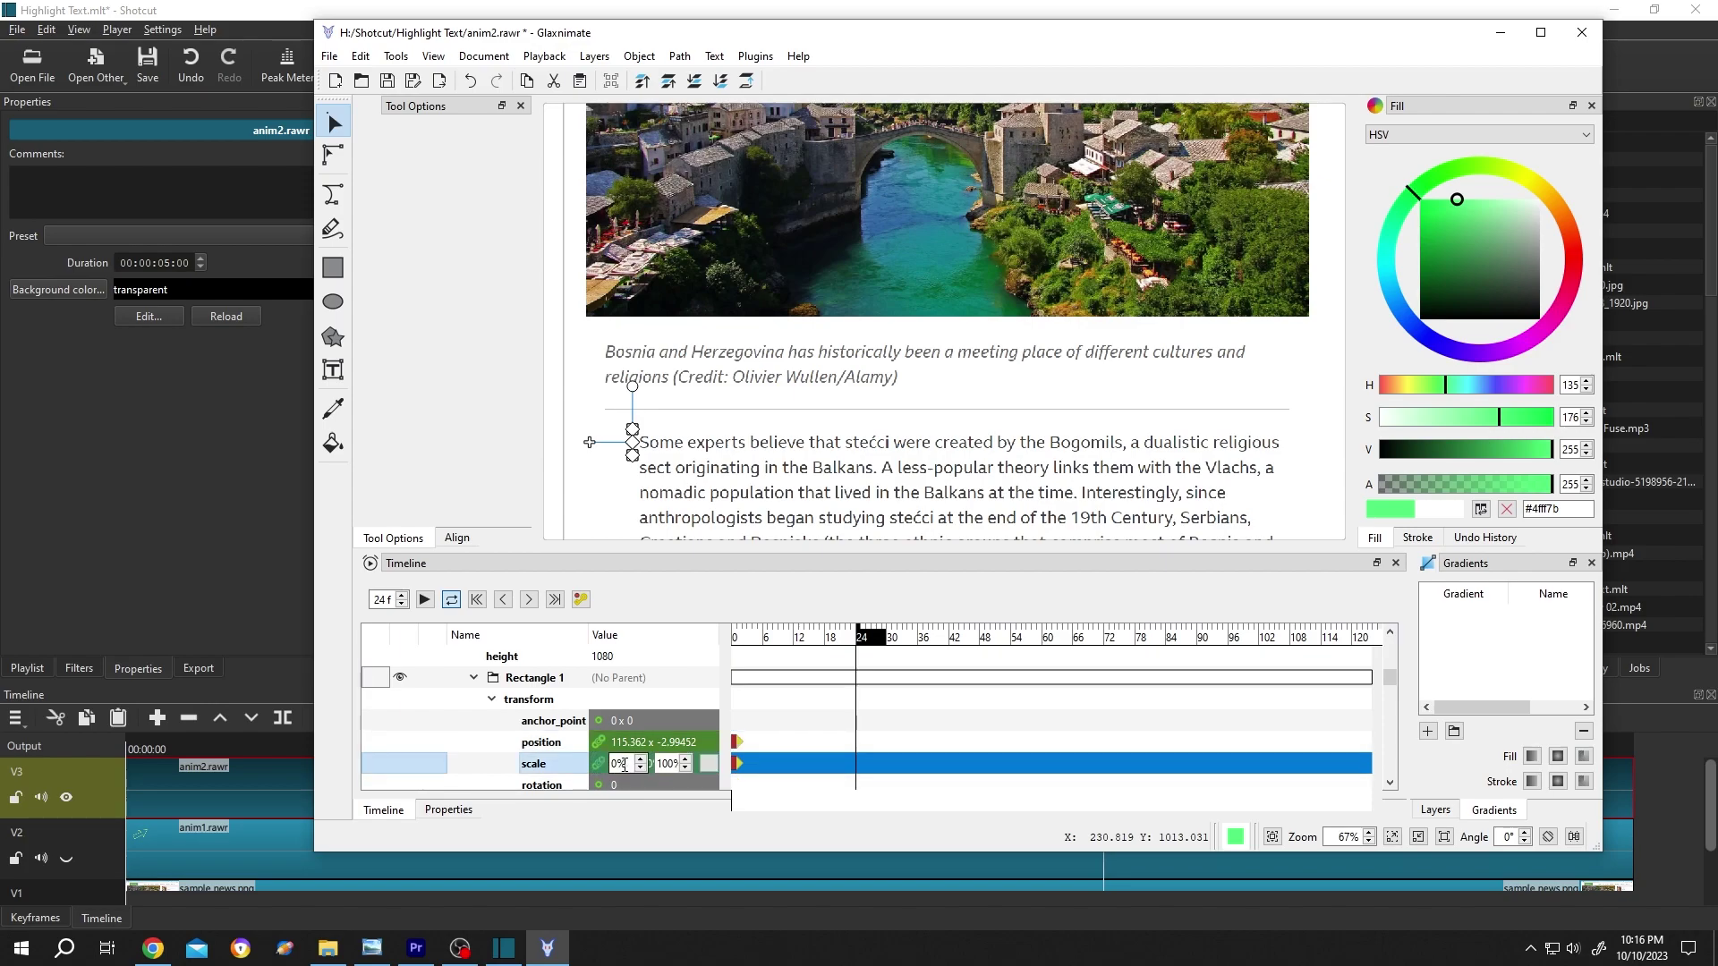
pyautogui.write('100')
pyautogui.press('Return')
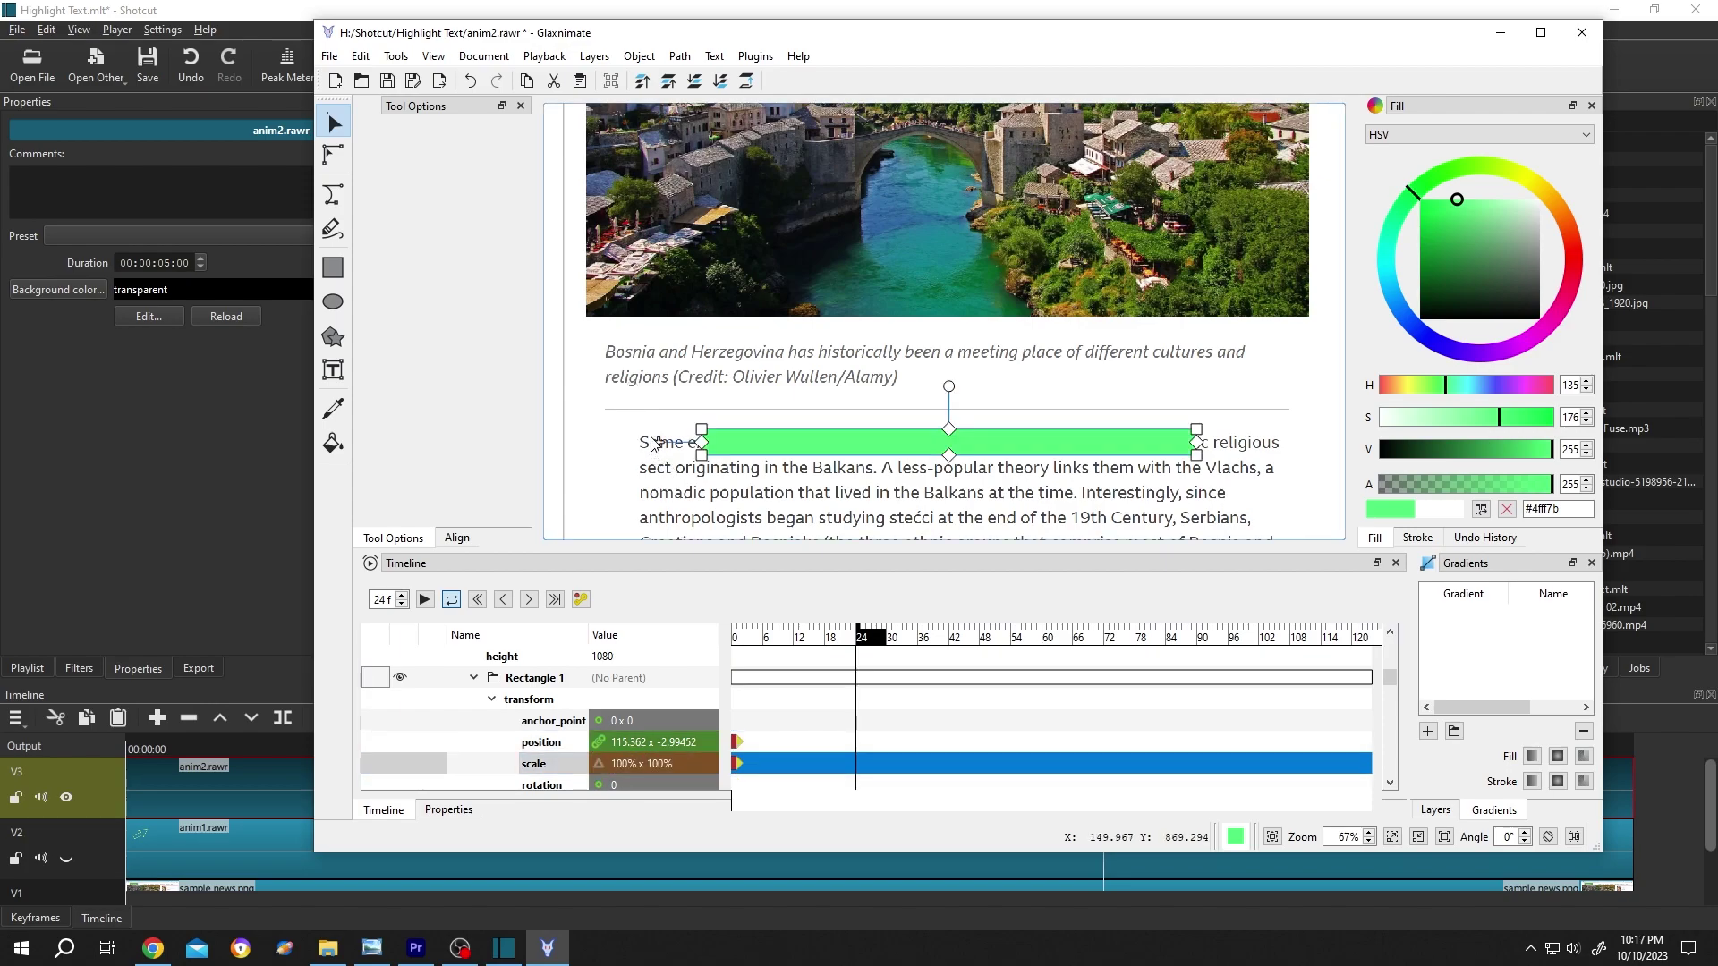
pyautogui.moveTo(658, 444); pyautogui.dragTo(586, 444)
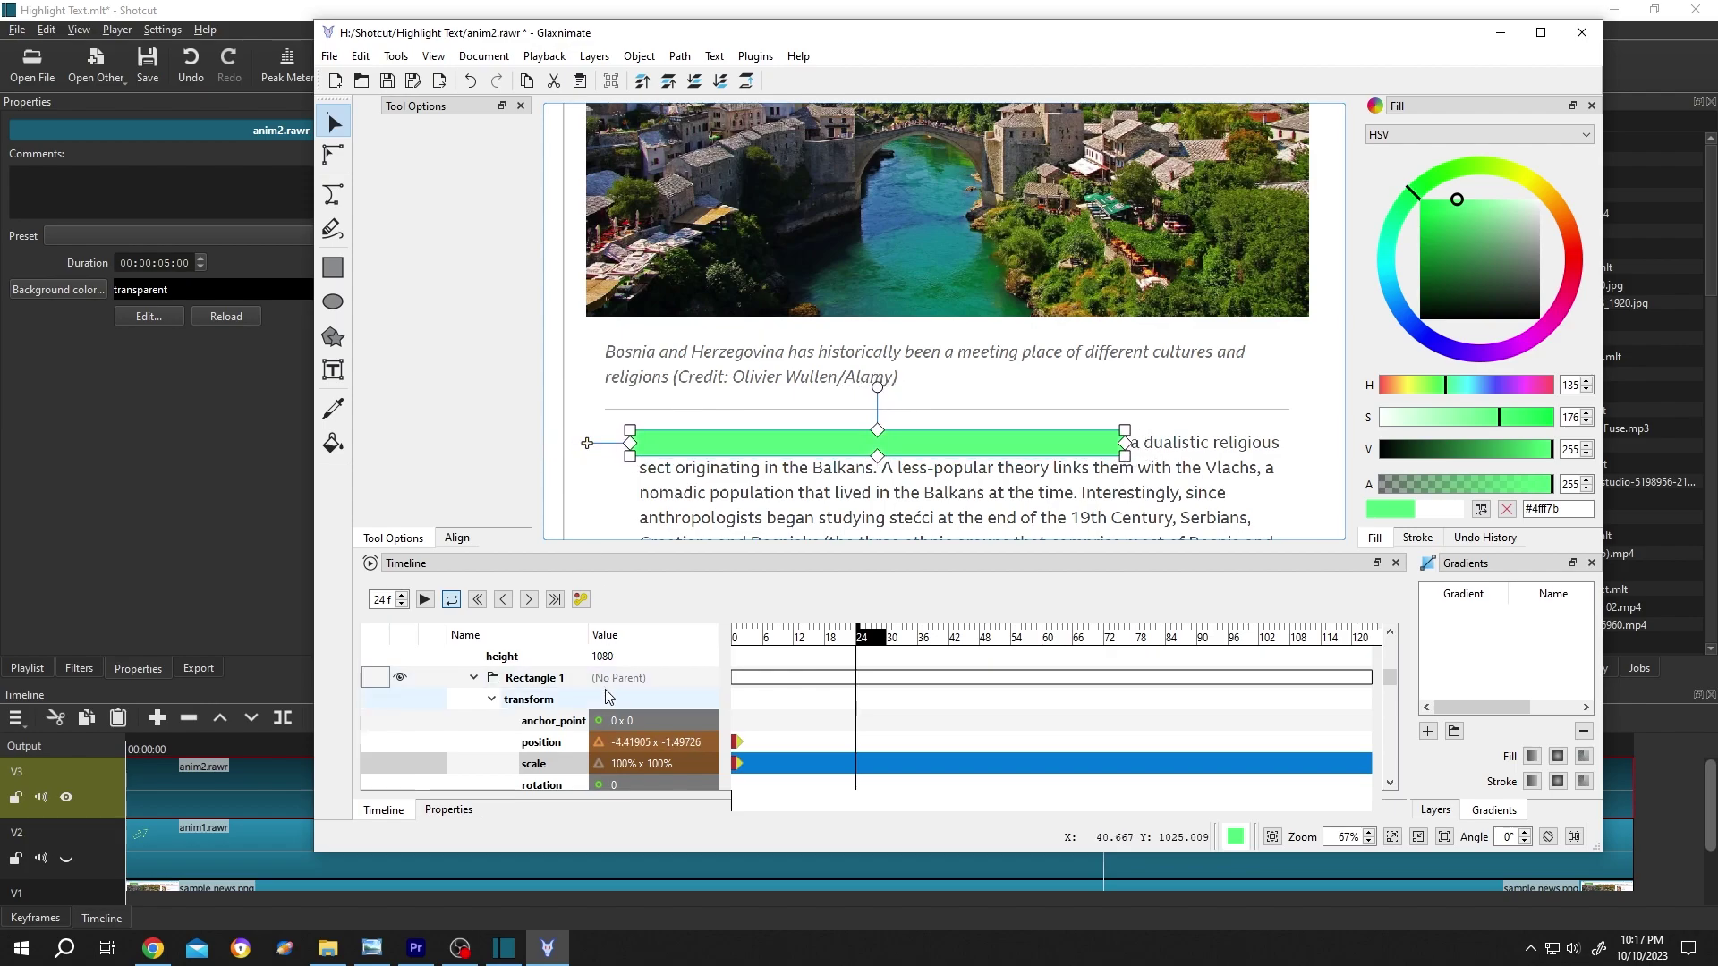
pyautogui.rightClick(631, 743)
pyautogui.click(668, 771)
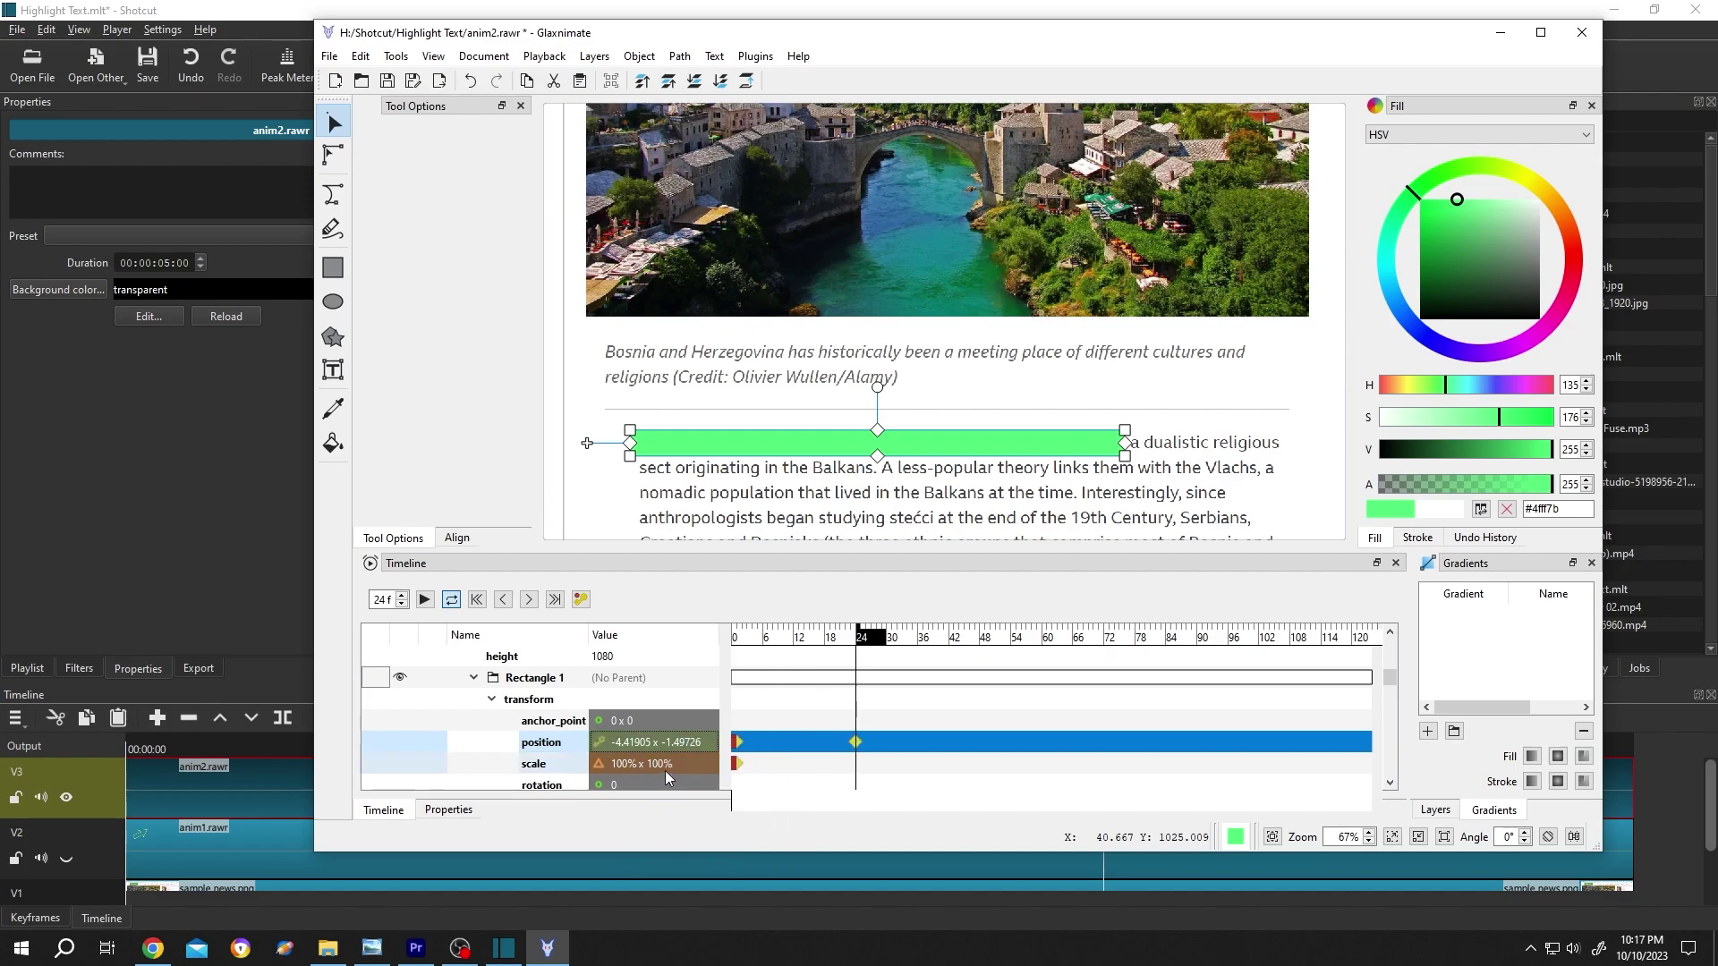
pyautogui.rightClick(631, 772)
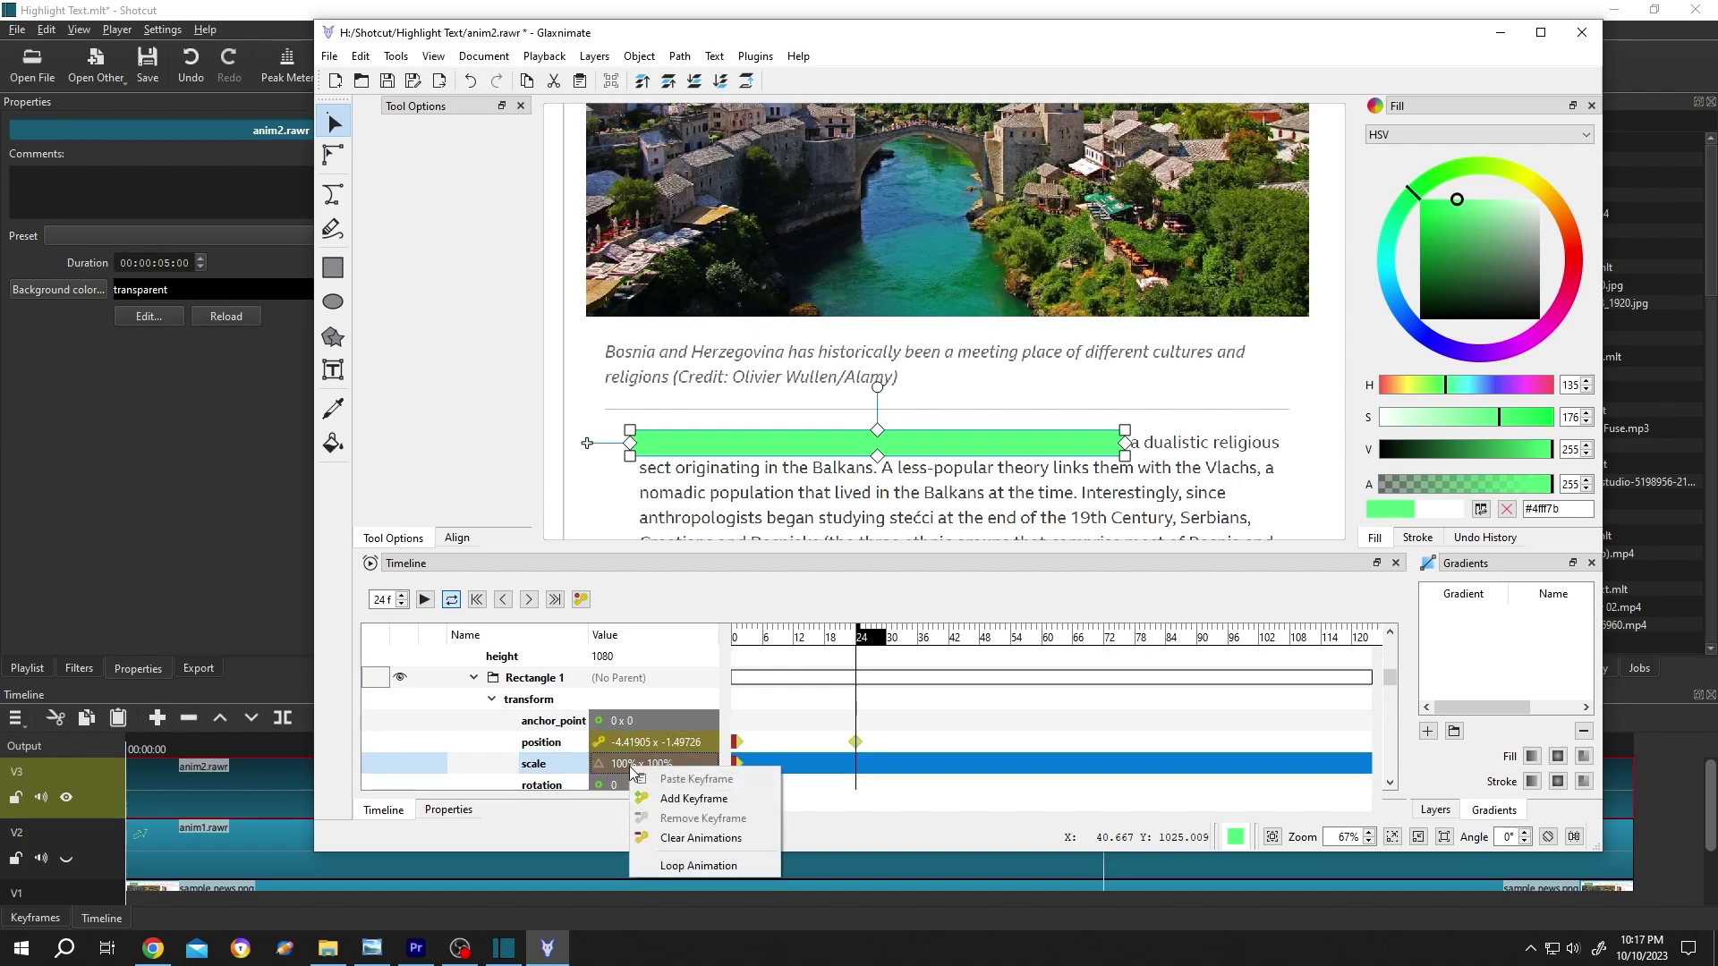
pyautogui.click(674, 799)
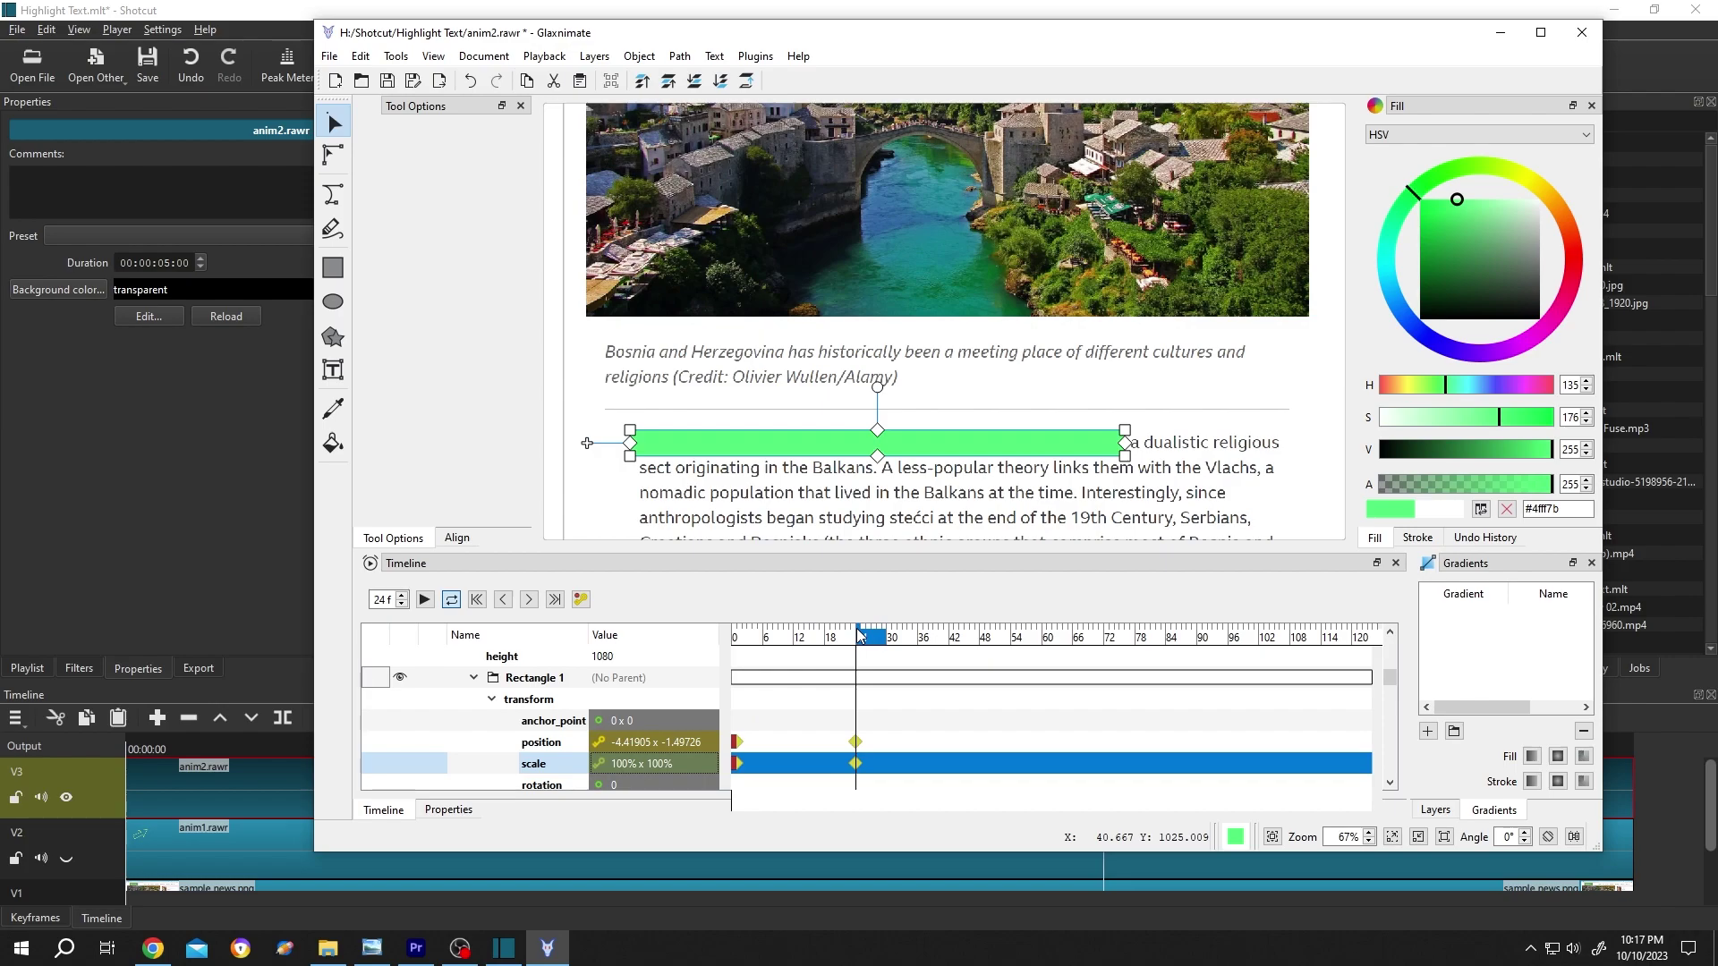
# Return the playhead to frame 1 and choose the Rectangle tool.
pyautogui.moveTo(859, 637); pyautogui.dragTo(735, 641)
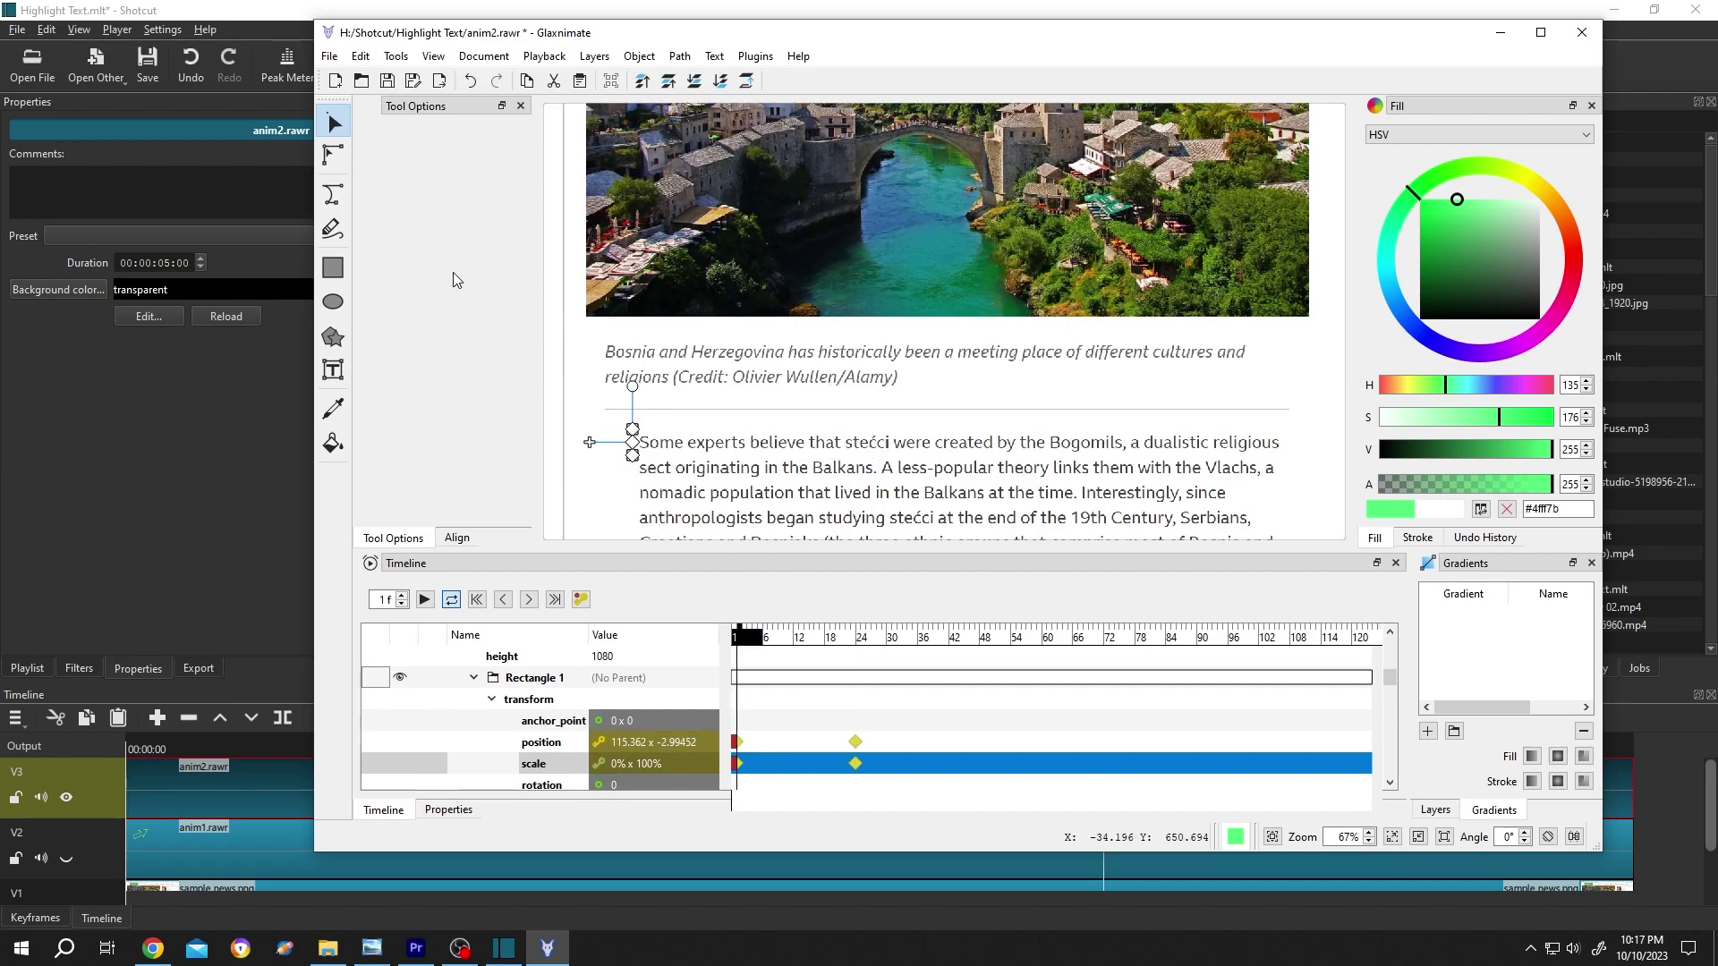
pyautogui.click(334, 269)
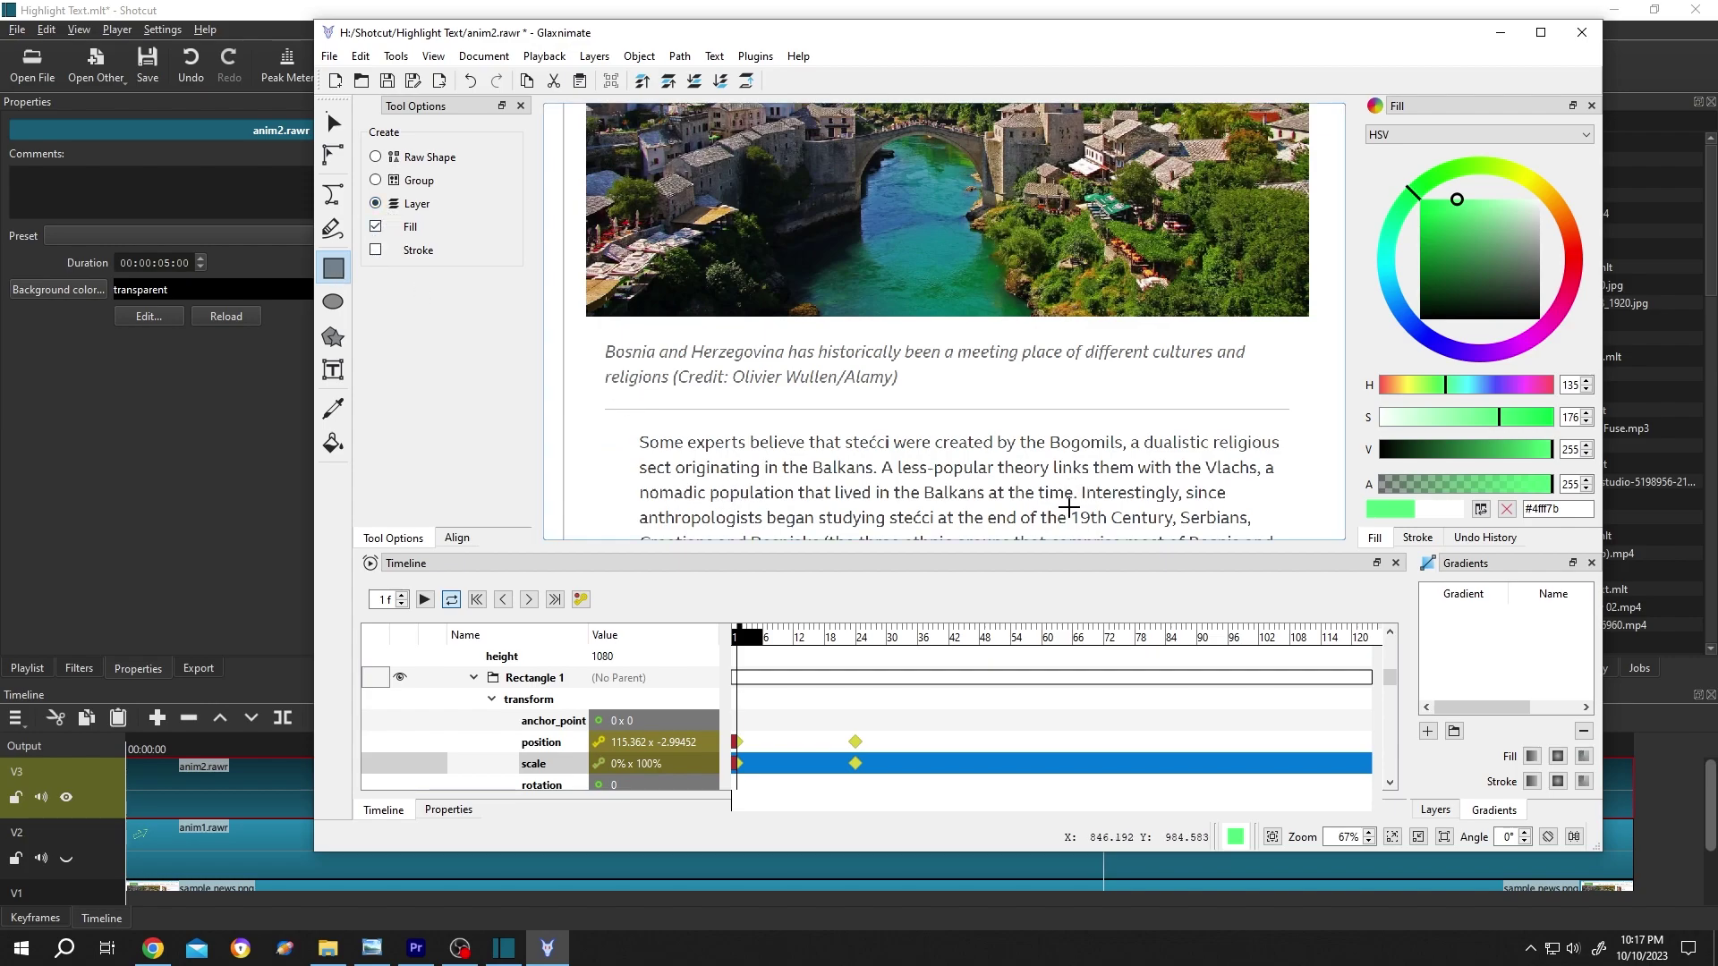
# Draw Rectangle 2 over '19th Century' and set its horizontal scale to 1%.
pyautogui.moveTo(1070, 507); pyautogui.dragTo(1175, 532)
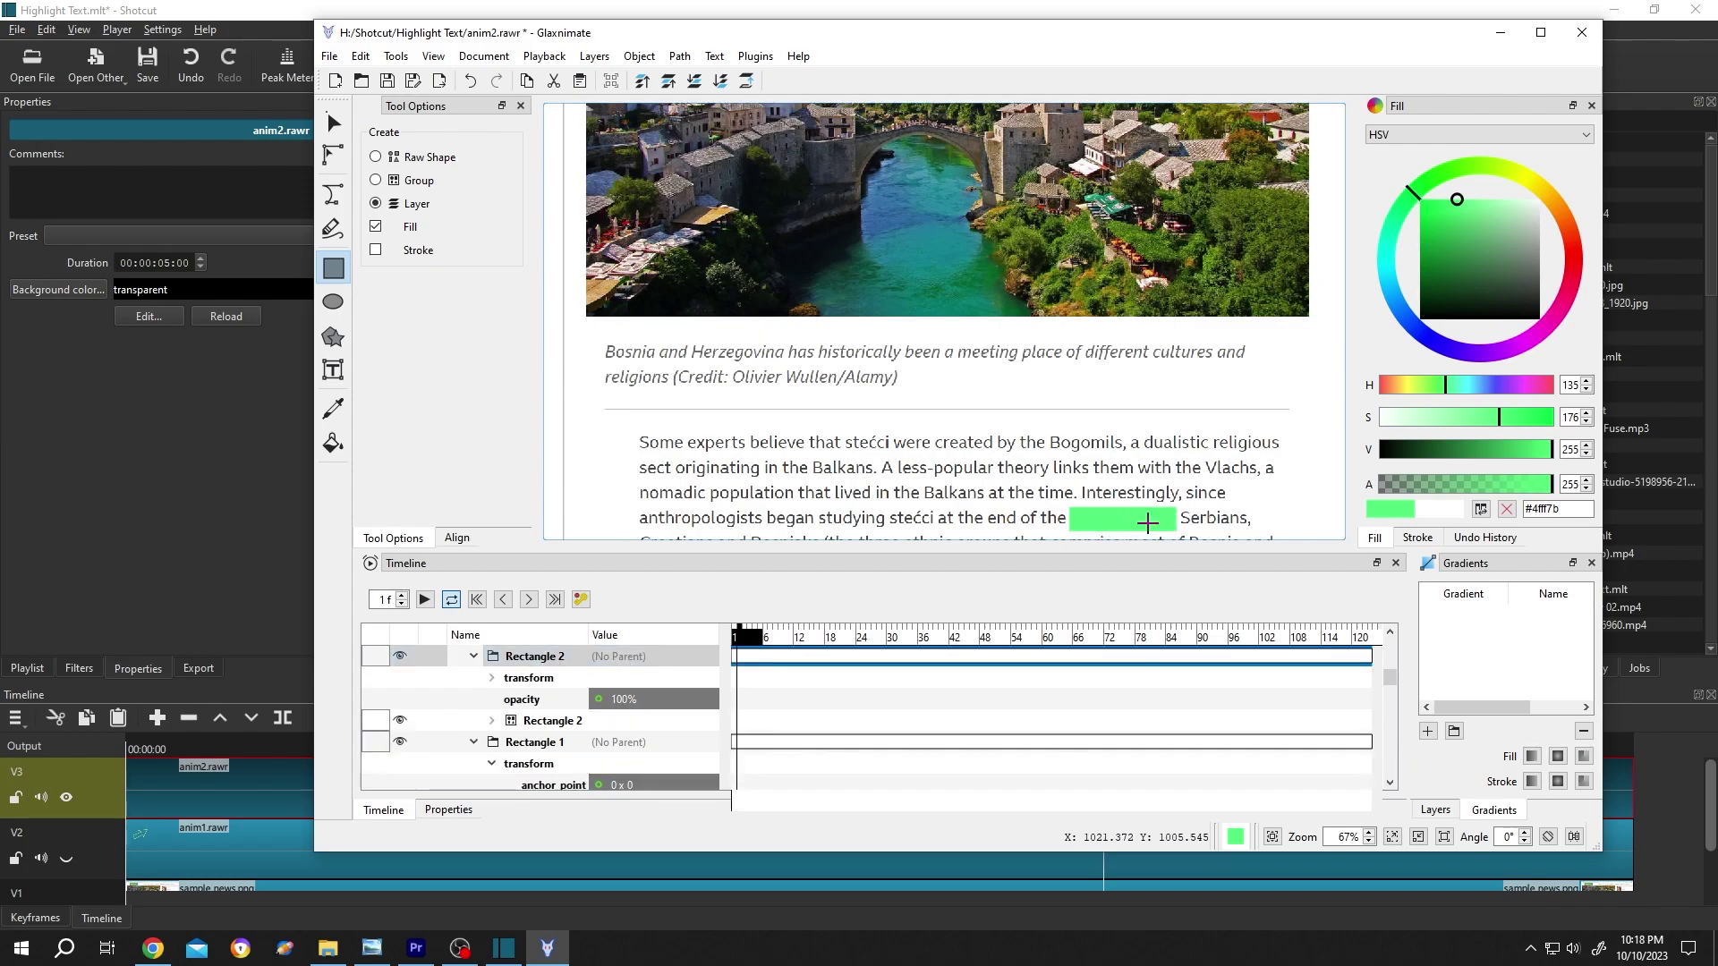
pyautogui.click(491, 677)
pyautogui.moveTo(780, 632)
pyautogui.mouseDown()
pyautogui.moveTo(736, 637)
pyautogui.moveTo(776, 637)
pyautogui.moveTo(762, 638)
pyautogui.mouseUp()
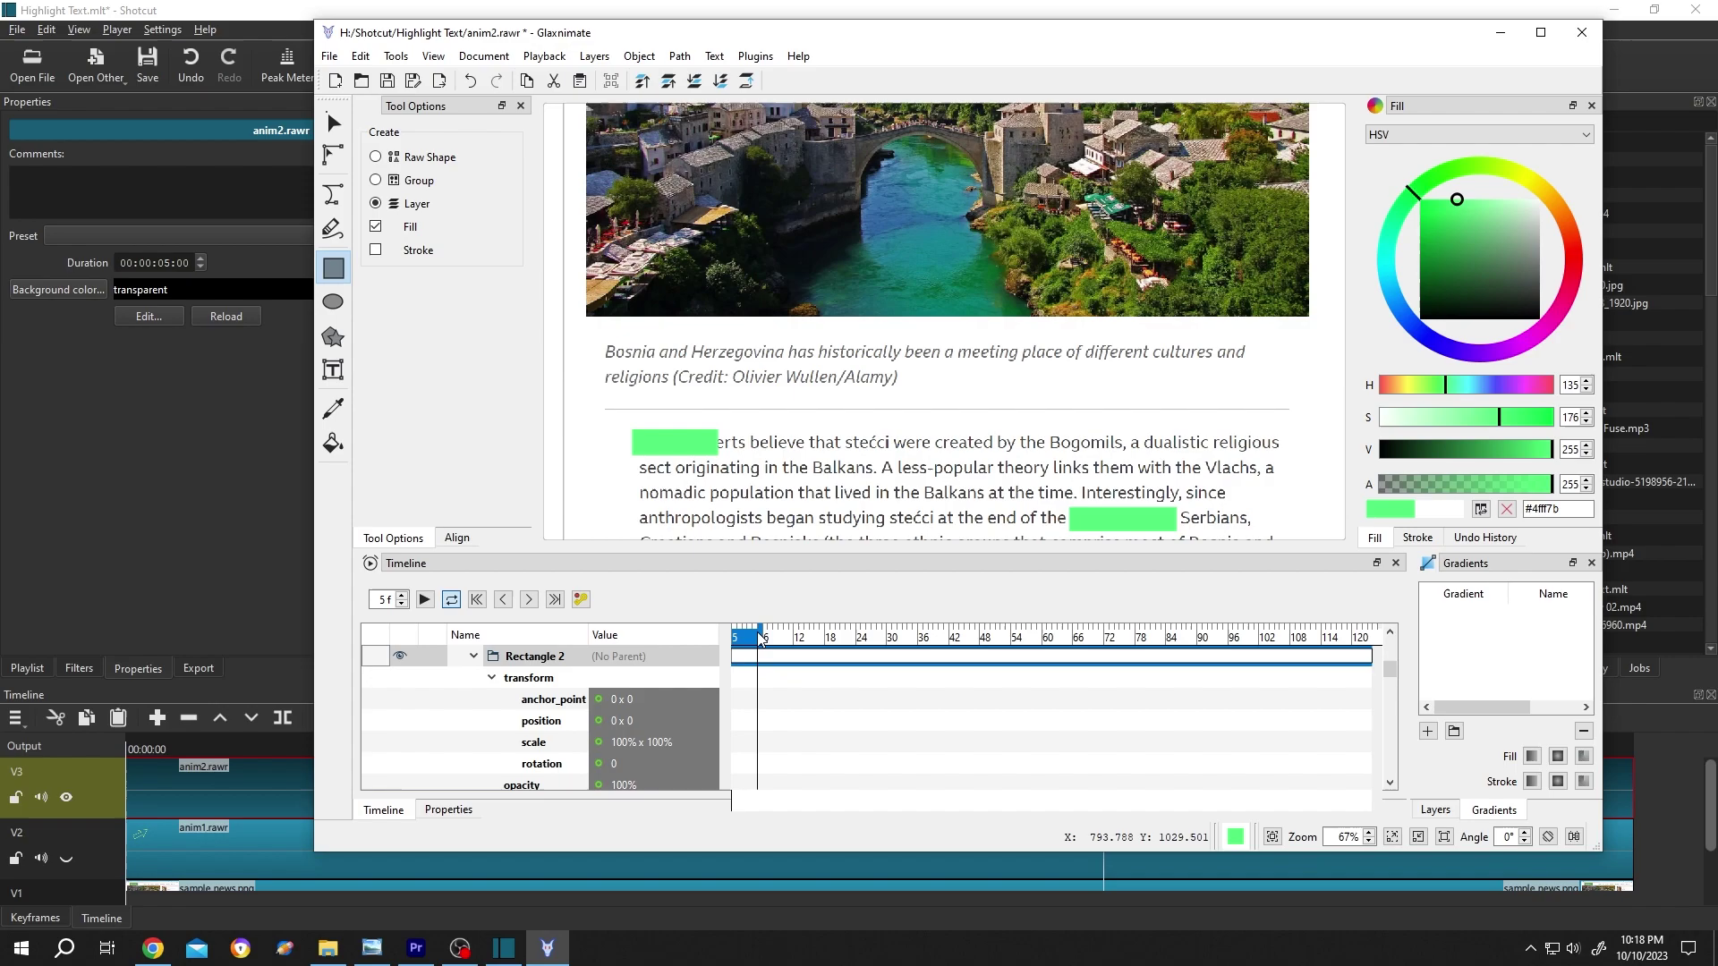
pyautogui.doubleClick(662, 742)
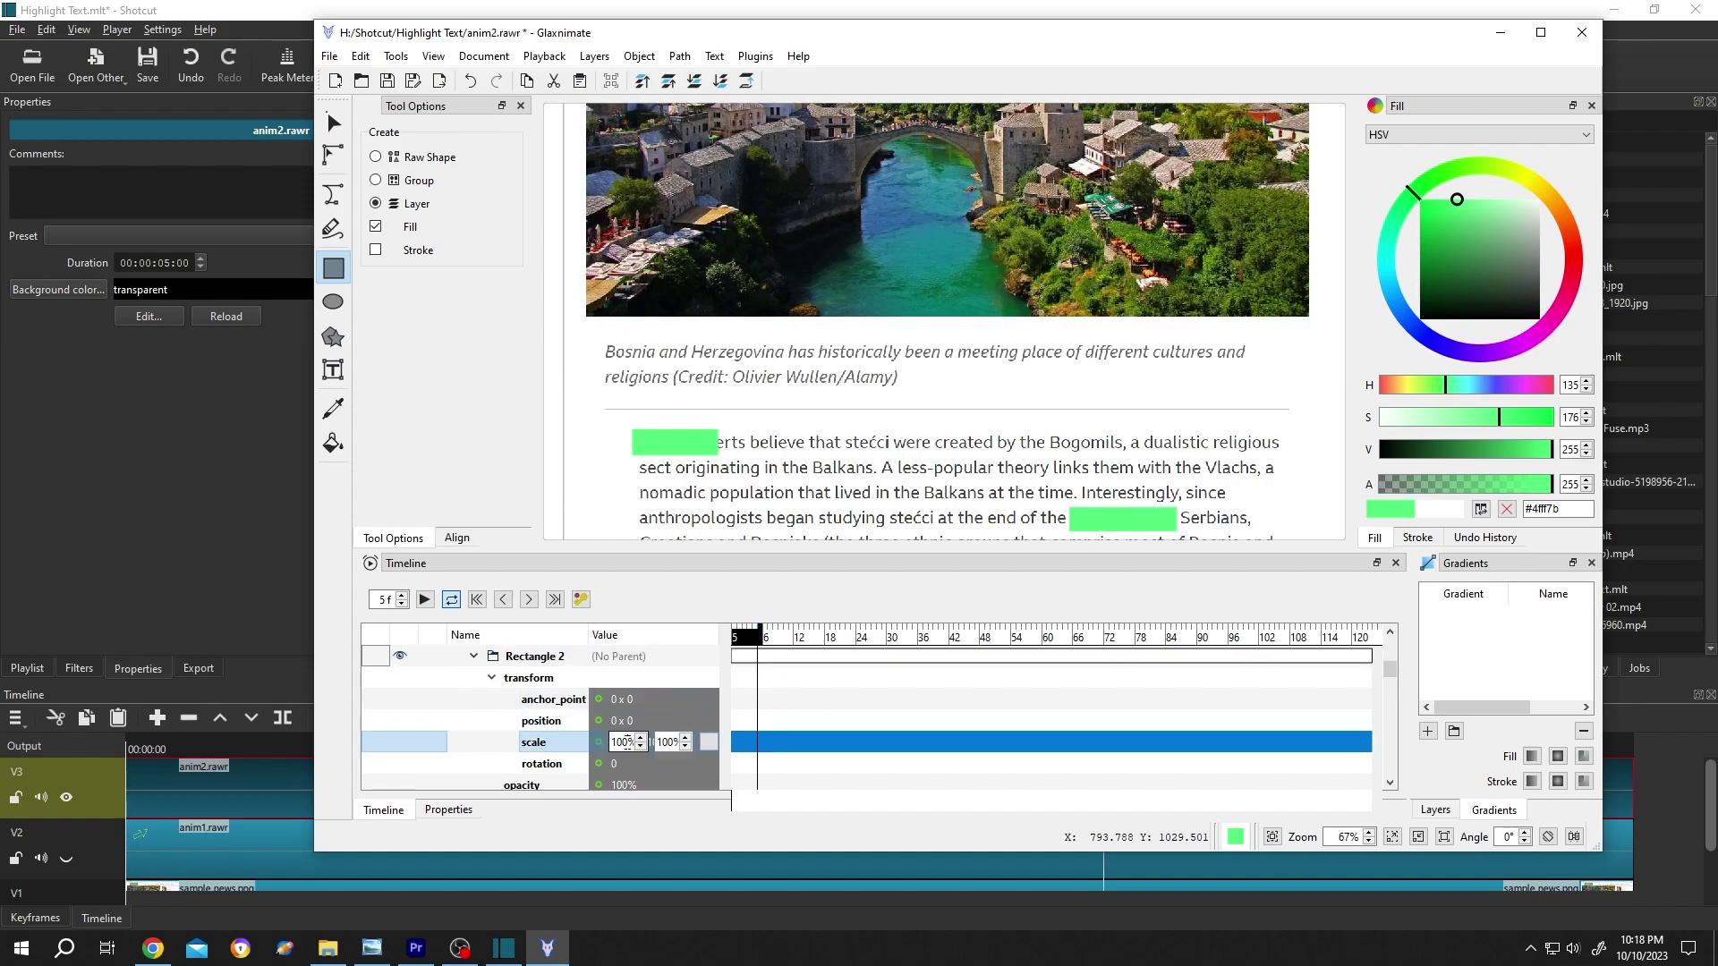
pyautogui.write('1')
pyautogui.press('Return')
# Move the thin Rectangle 2 to just before '19th Century'.
pyautogui.scroll(-1, 1146, 421)
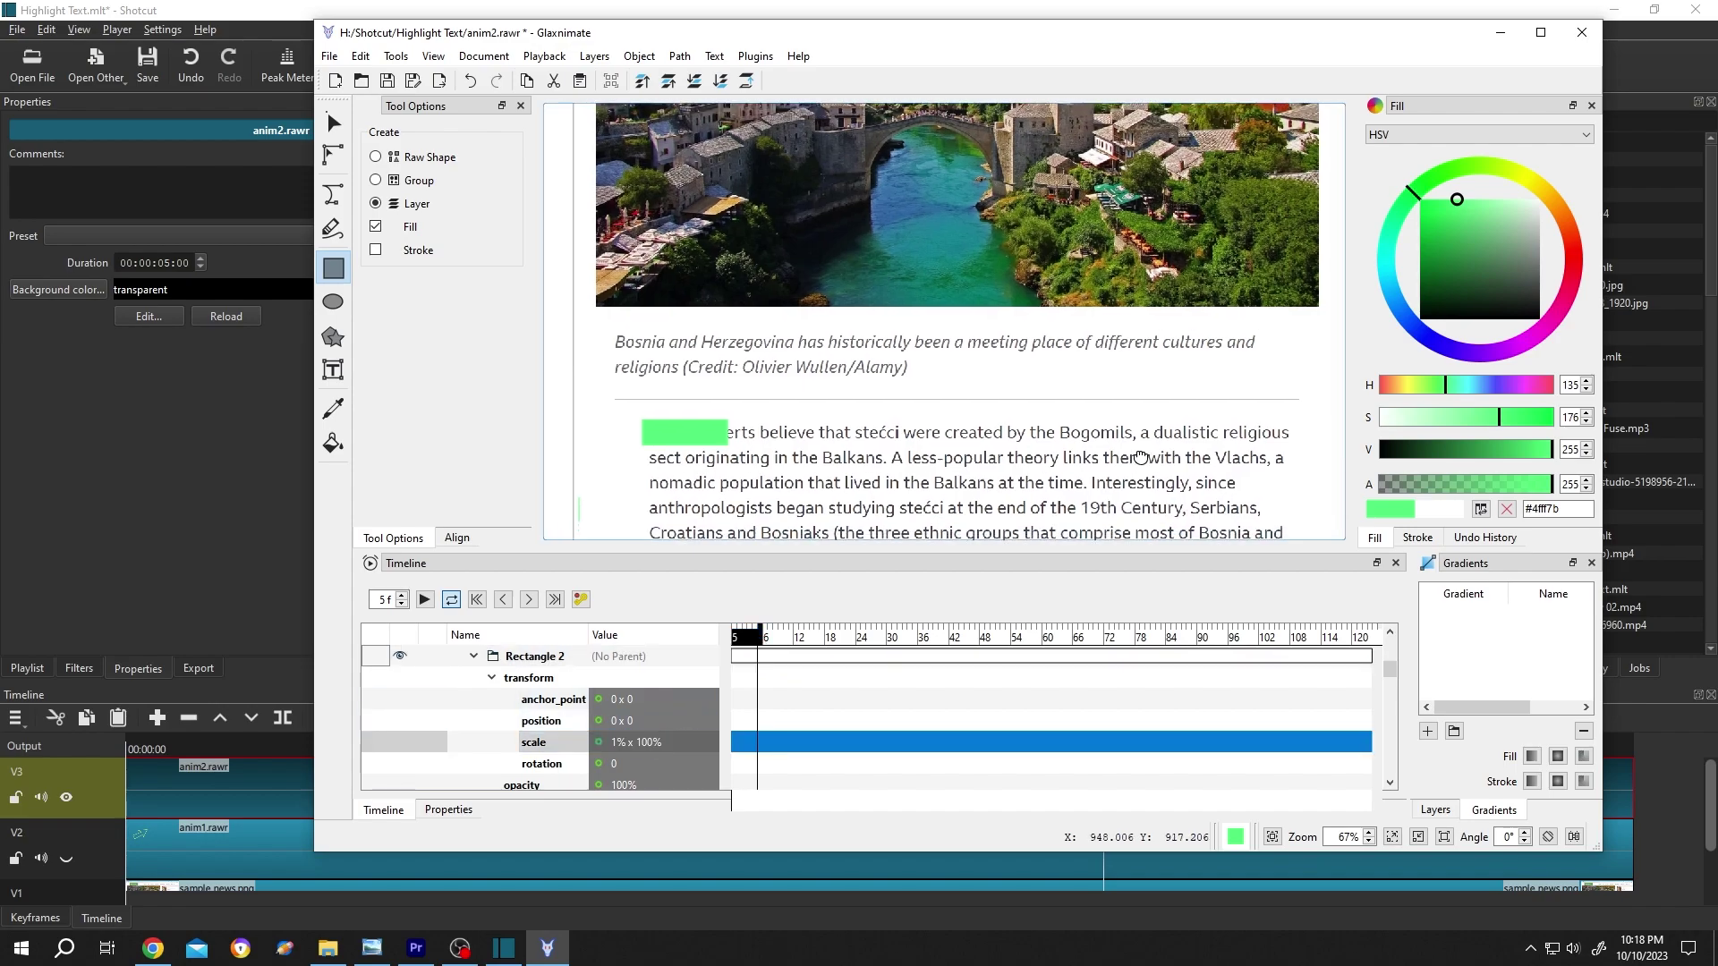
pyautogui.click(333, 122)
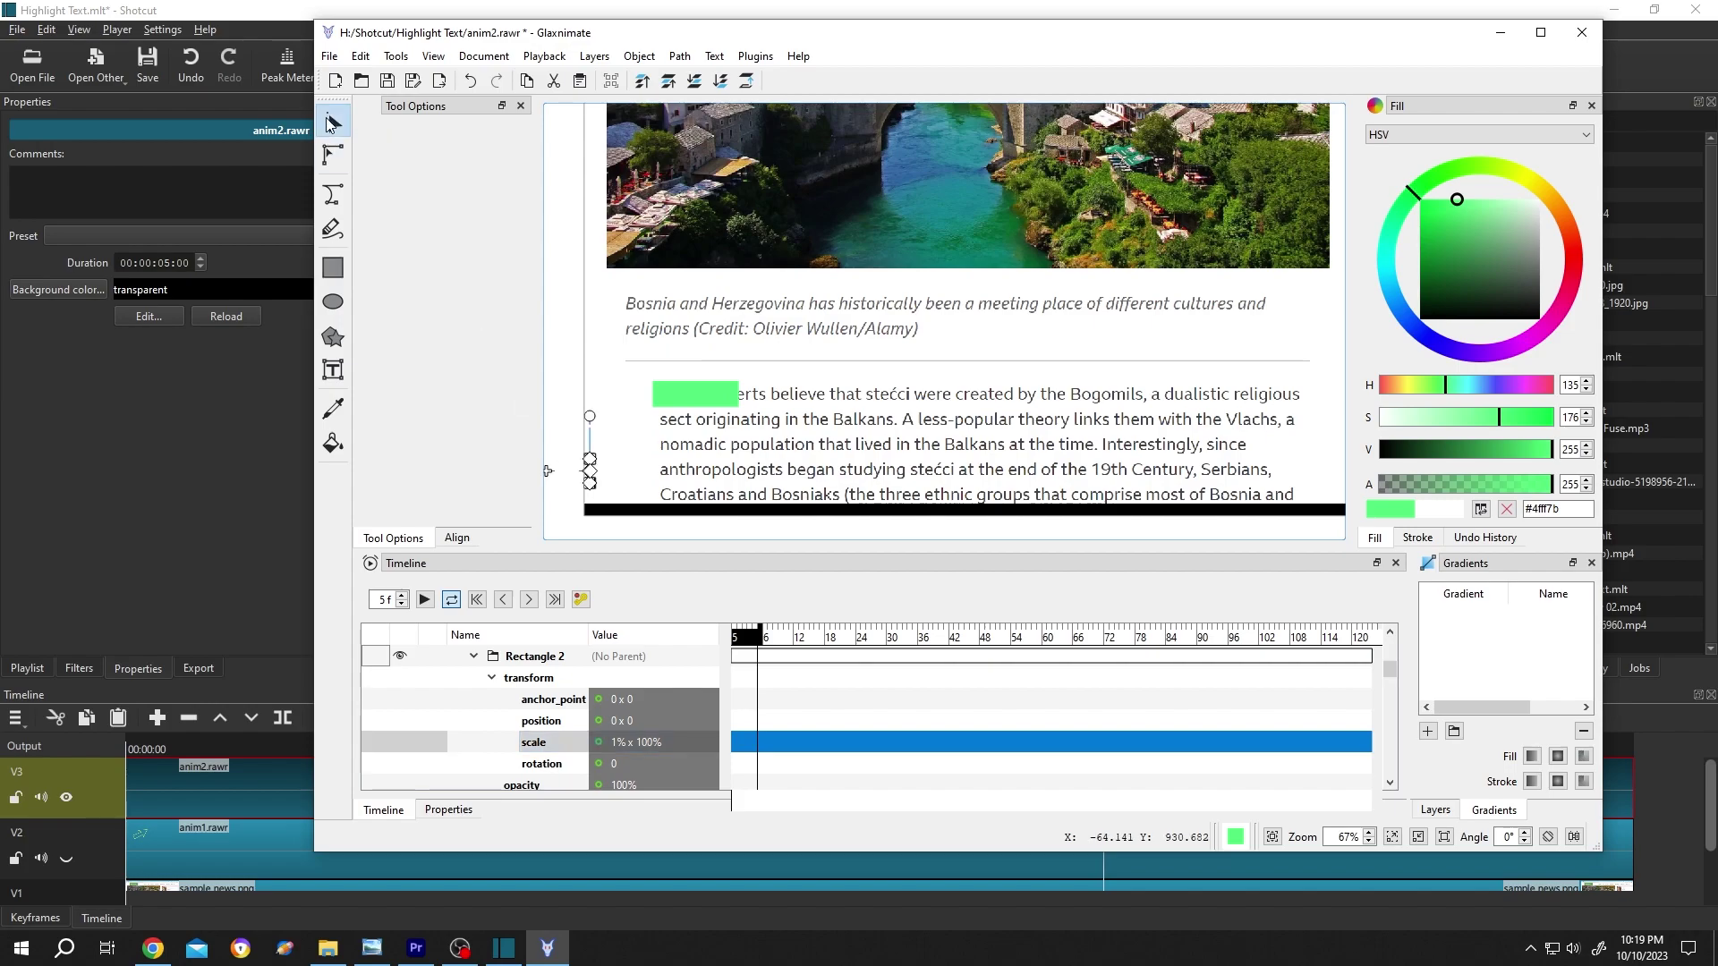
pyautogui.hscroll(-1, 687, 453)
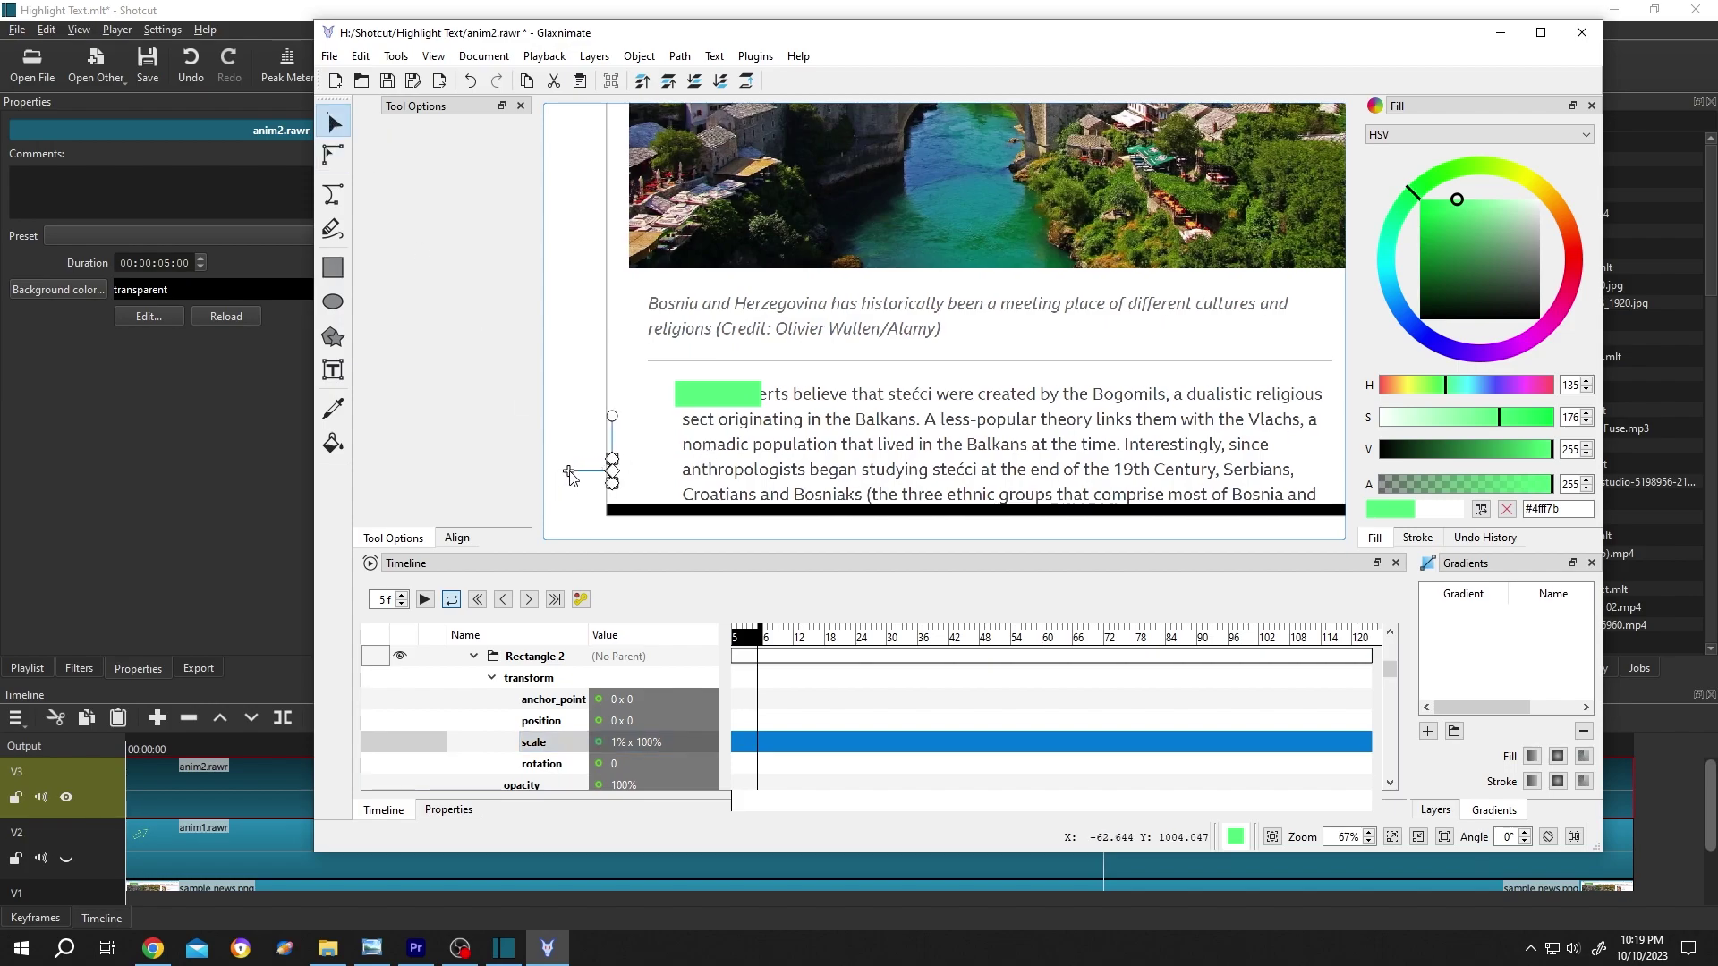
pyautogui.moveTo(569, 472); pyautogui.dragTo(1072, 472)
pyautogui.scroll(6, 1072, 472)
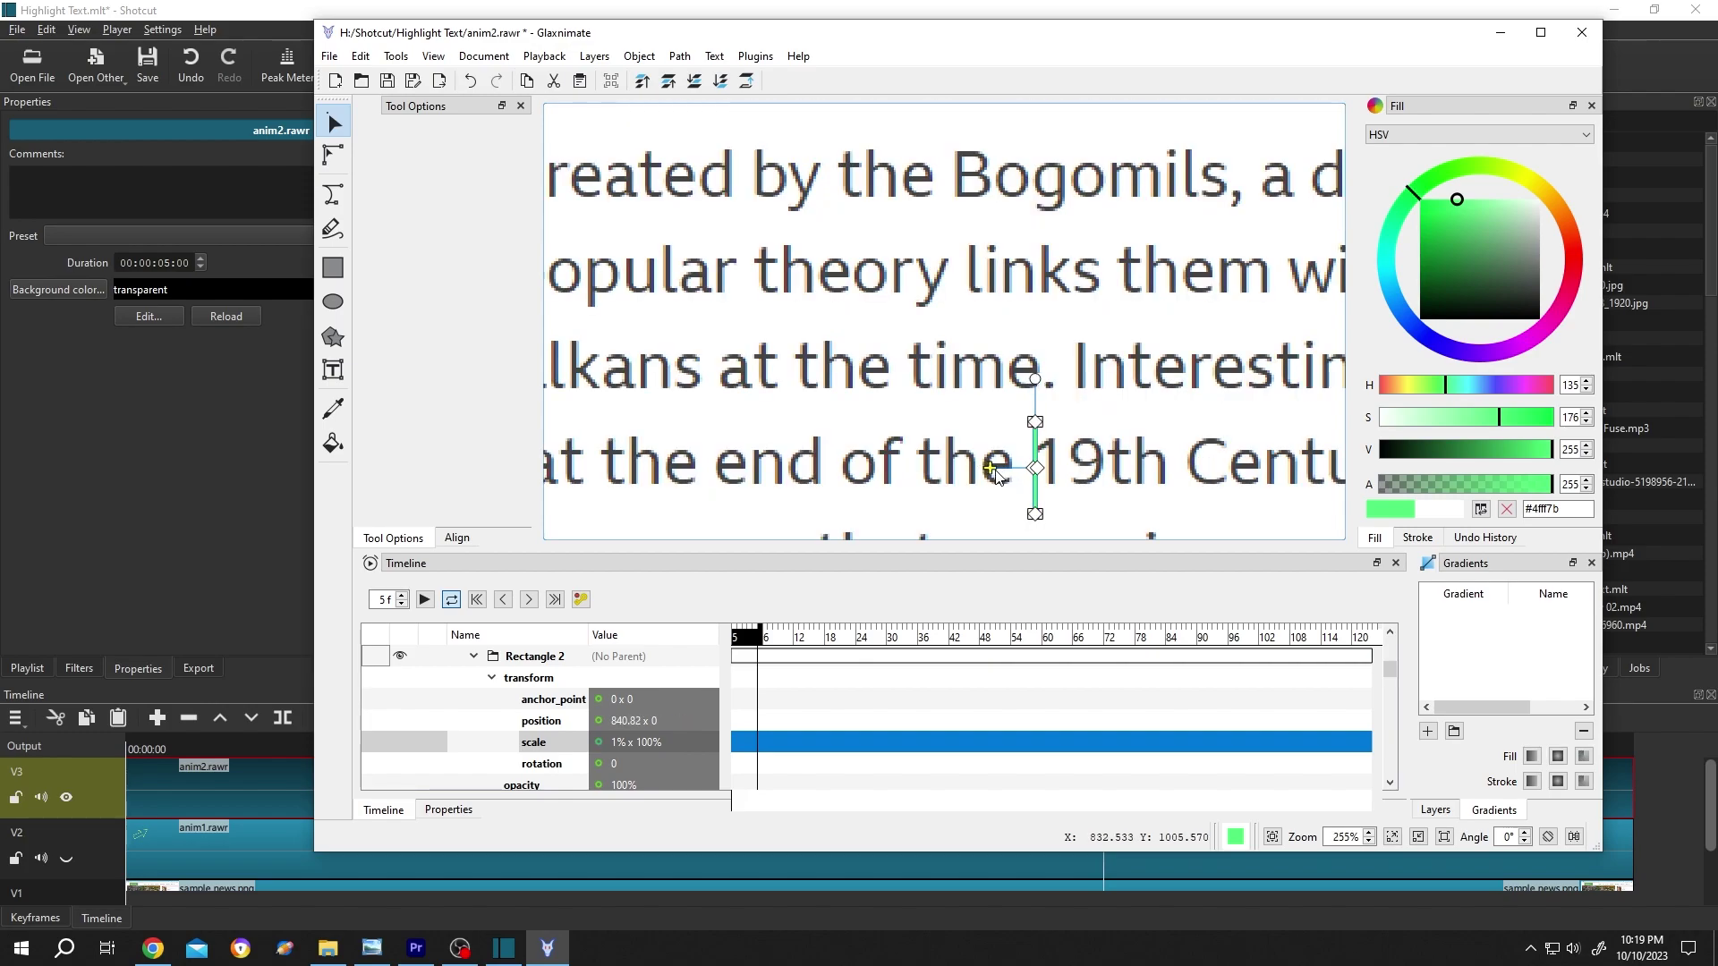
# Set Rectangle 2's scale to 0% and key its scale and position at frame 5.
pyautogui.doubleClick(629, 743)
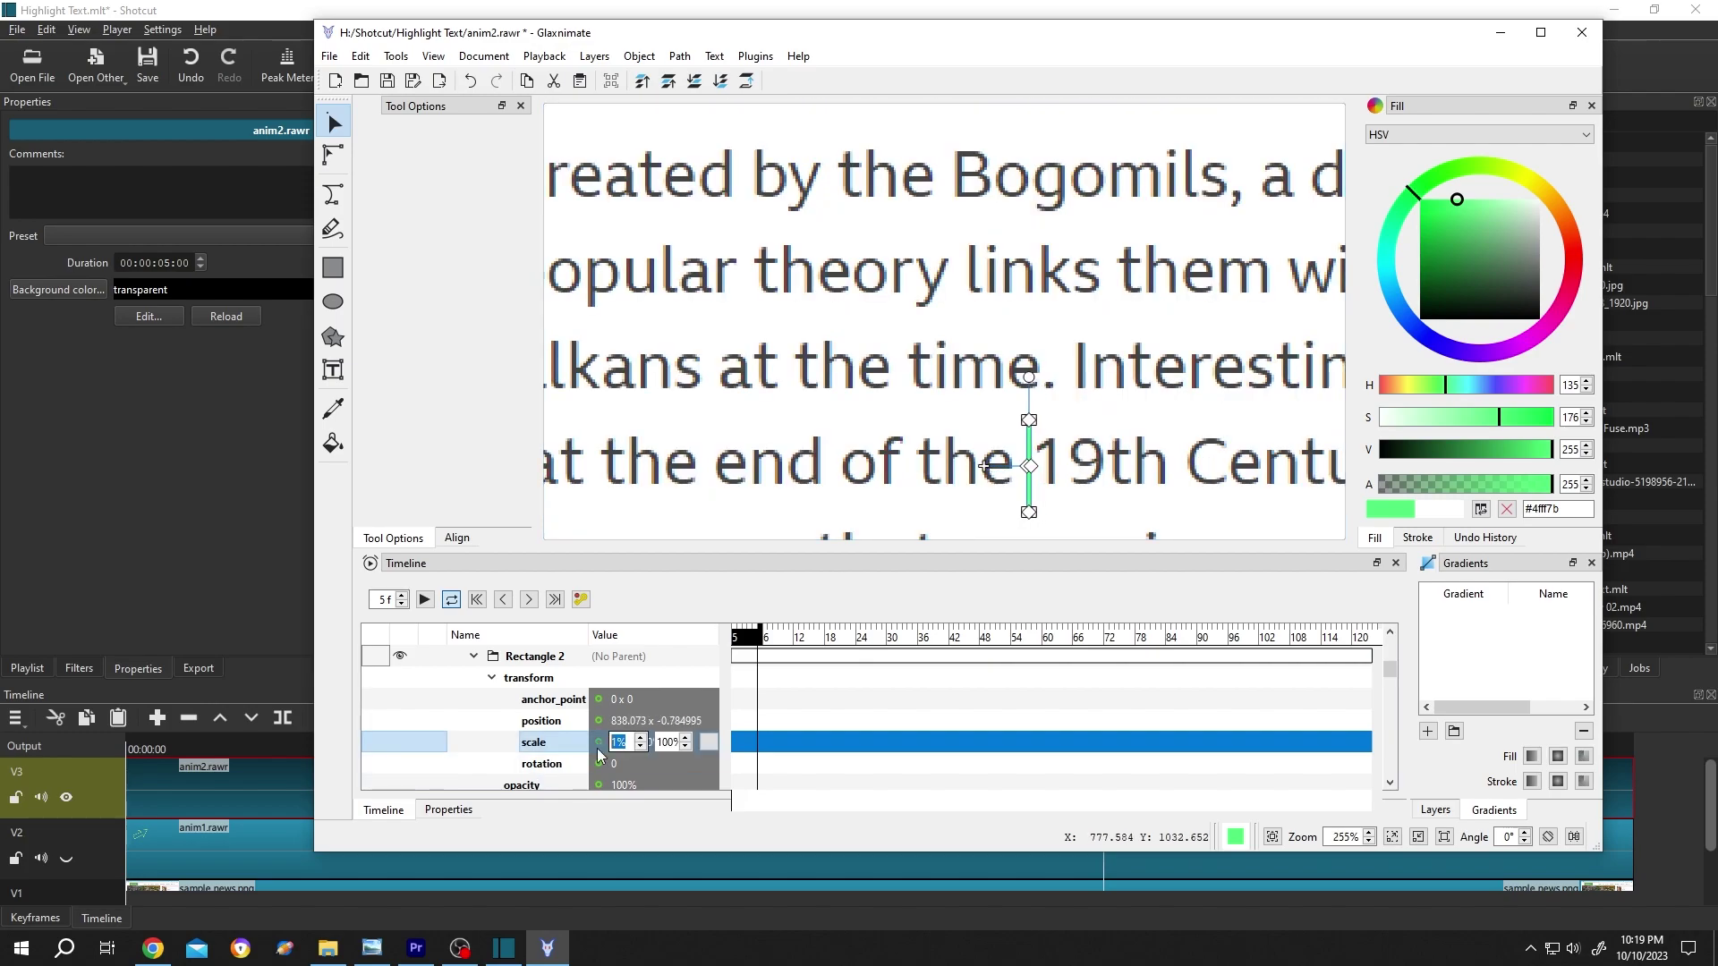
pyautogui.click(598, 742)
pyautogui.write('0% x 100')
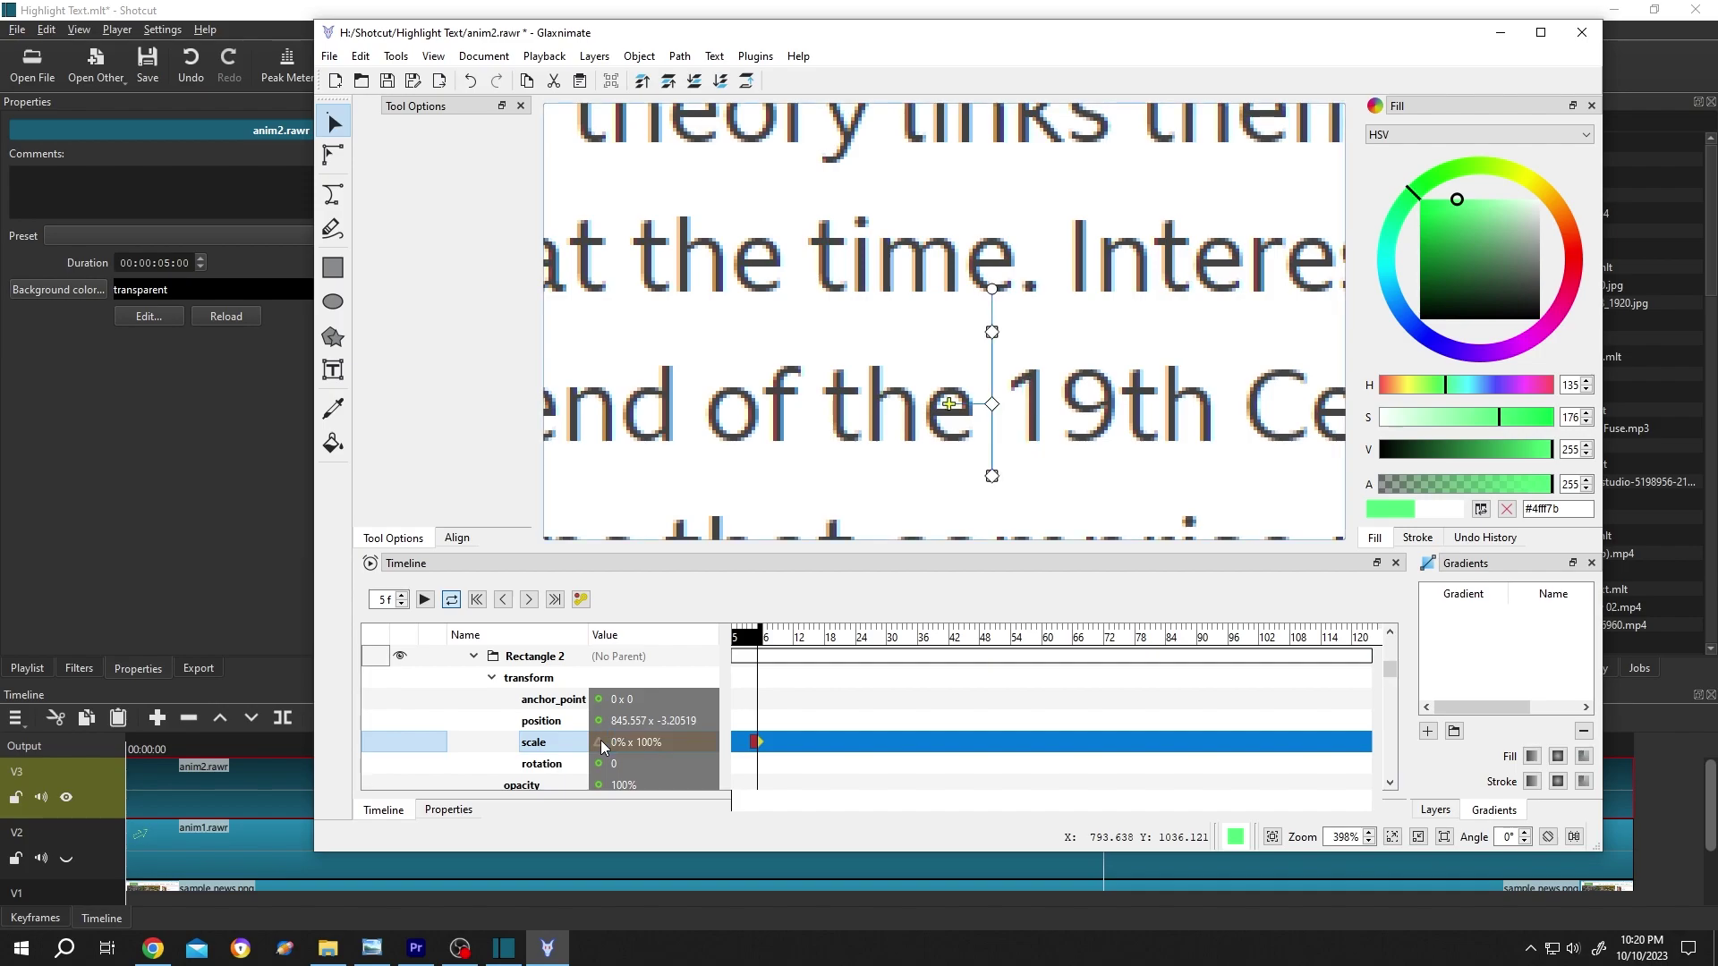
pyautogui.press('Return')
pyautogui.rightClick(651, 742)
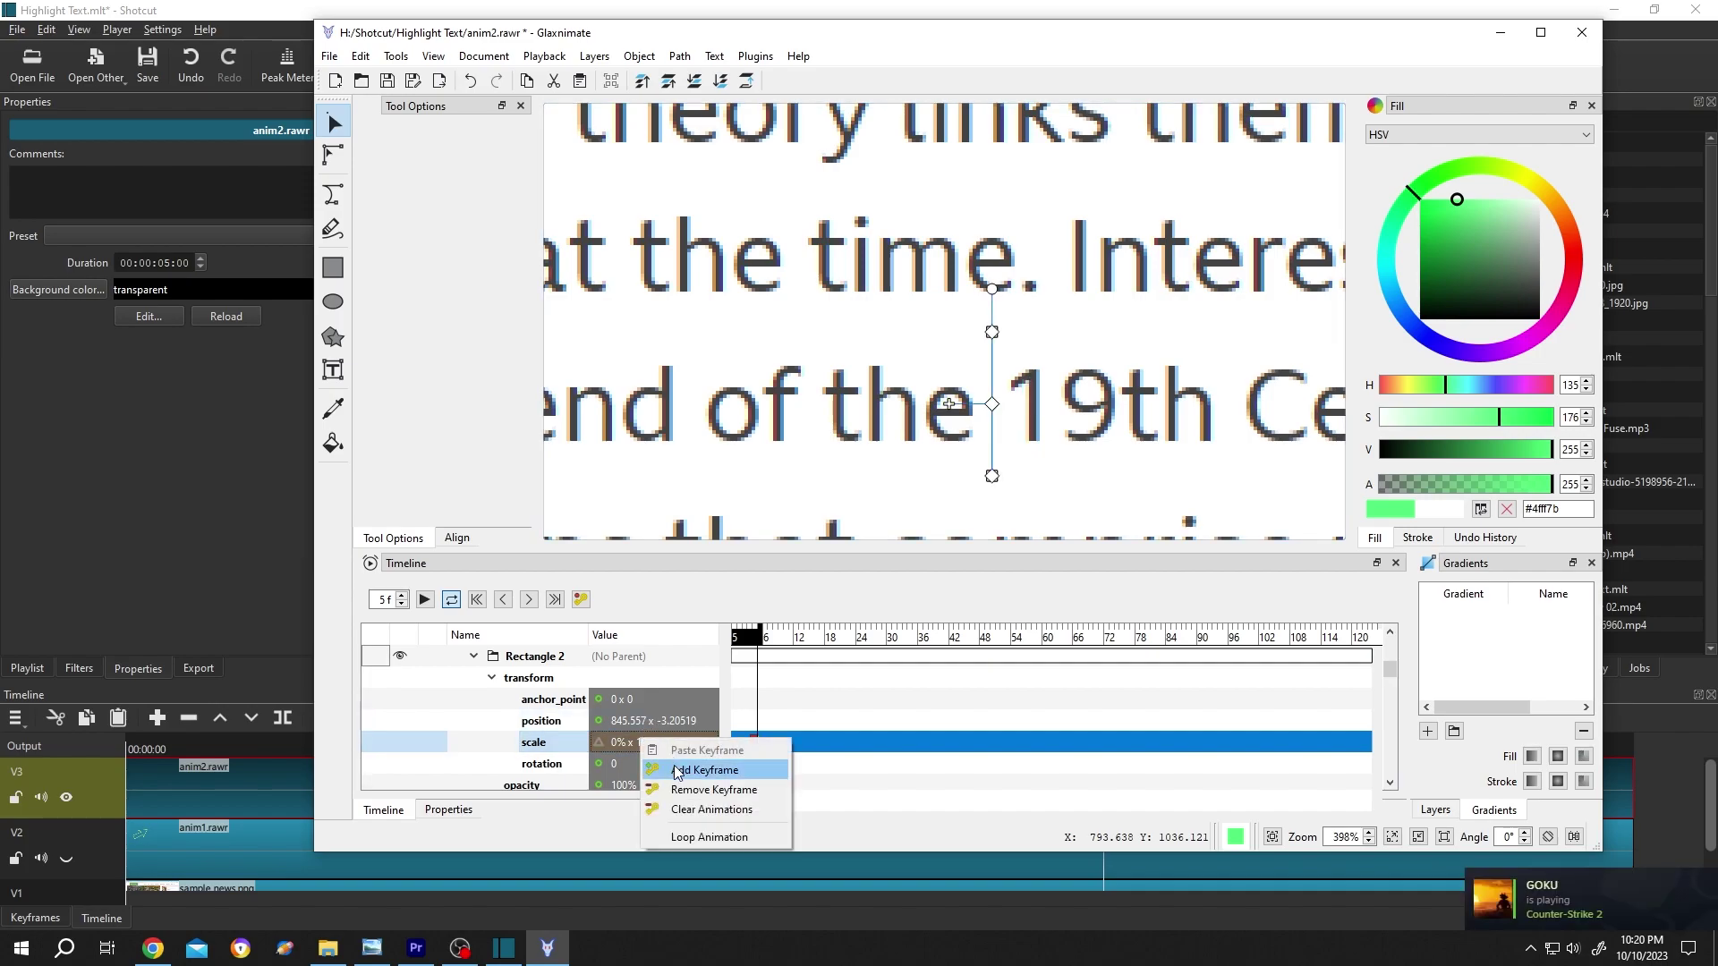
pyautogui.click(676, 770)
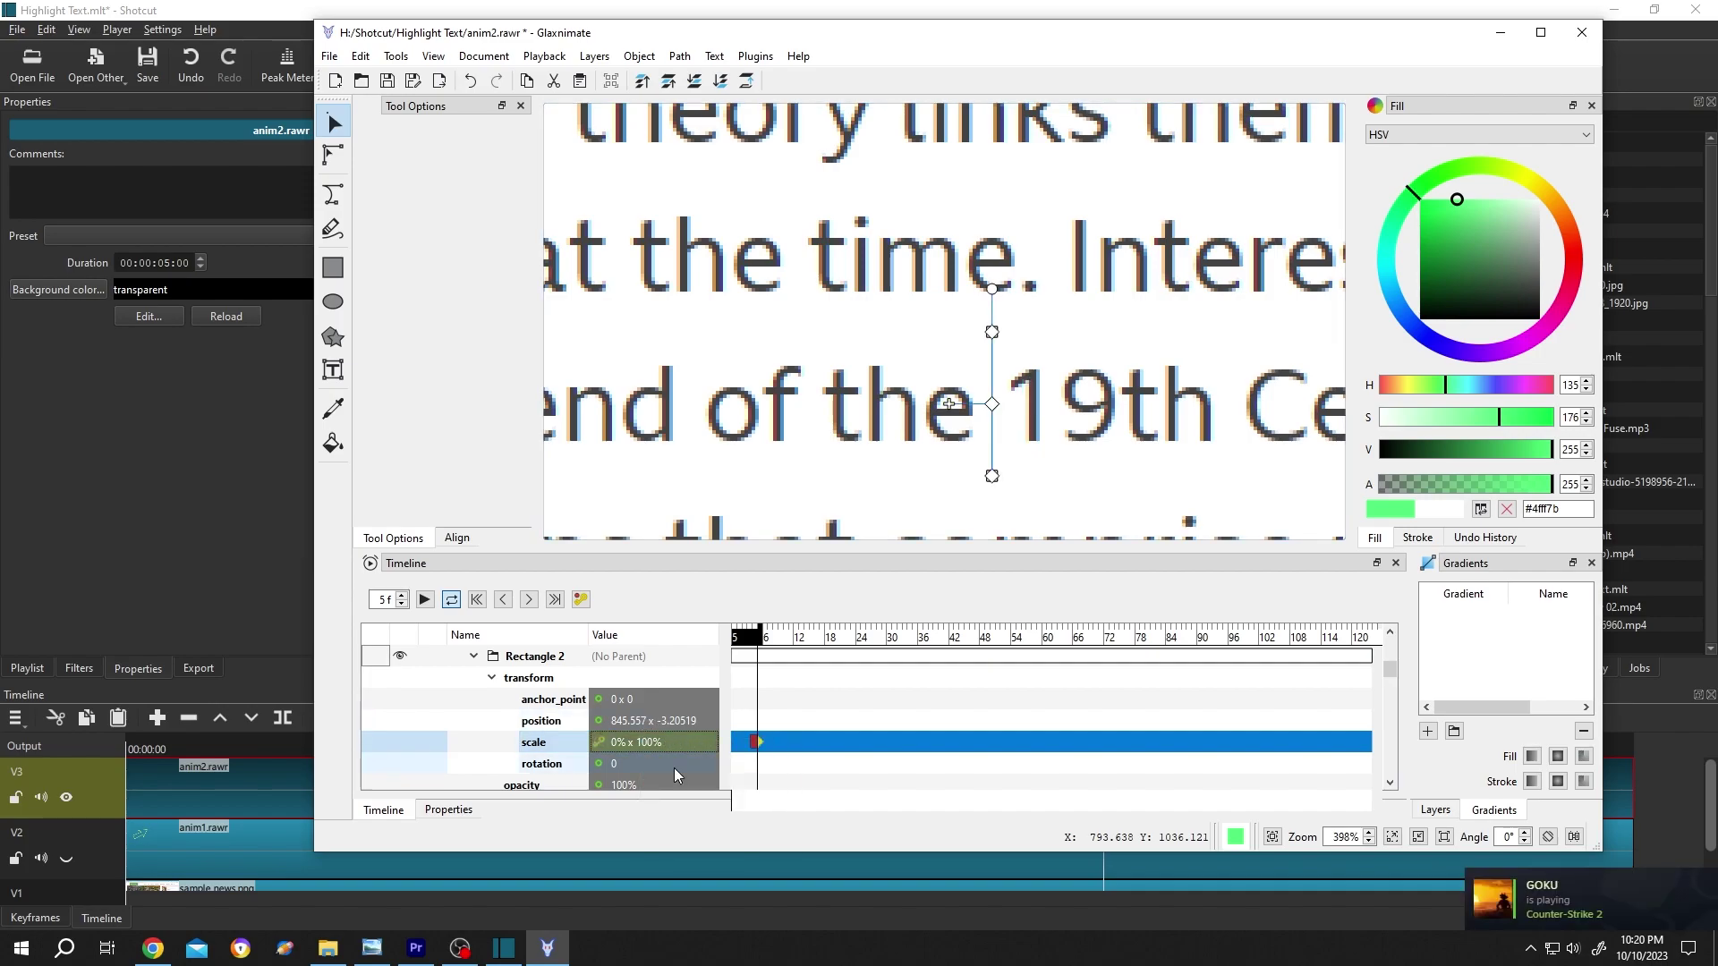
pyautogui.rightClick(652, 726)
pyautogui.click(702, 754)
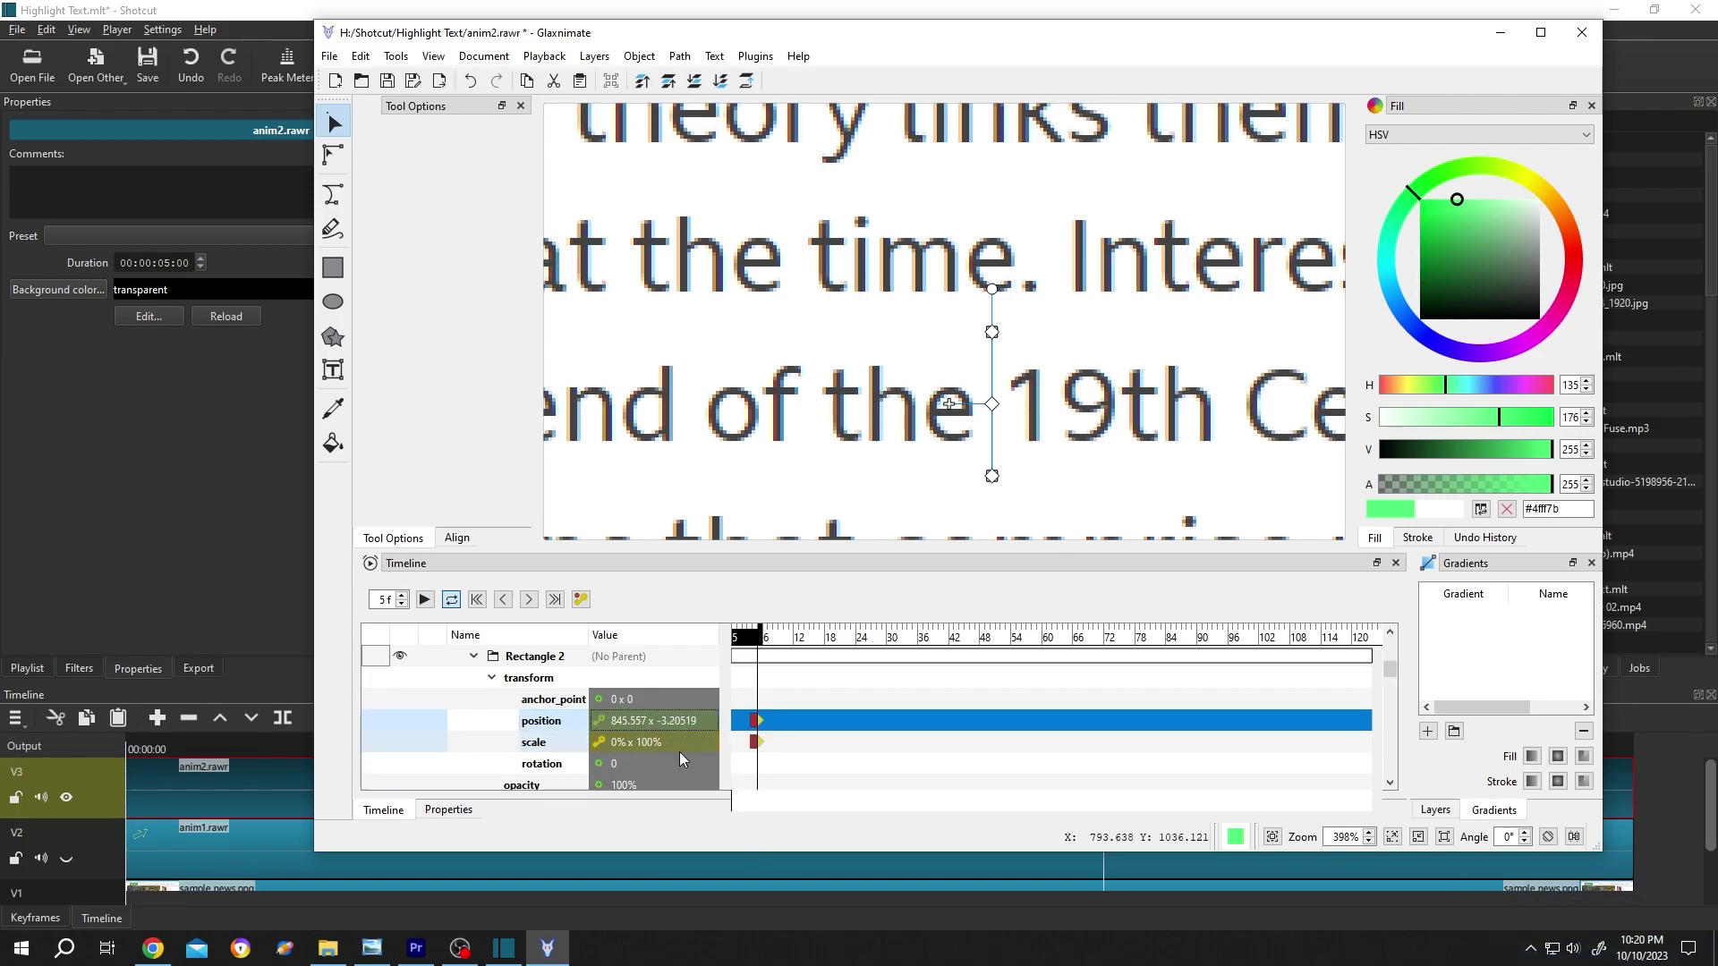
# At frame 30, set Rectangle 2 to 100% scale and move it back over '19th Century,'.
pyautogui.scroll(-8, 945, 388)
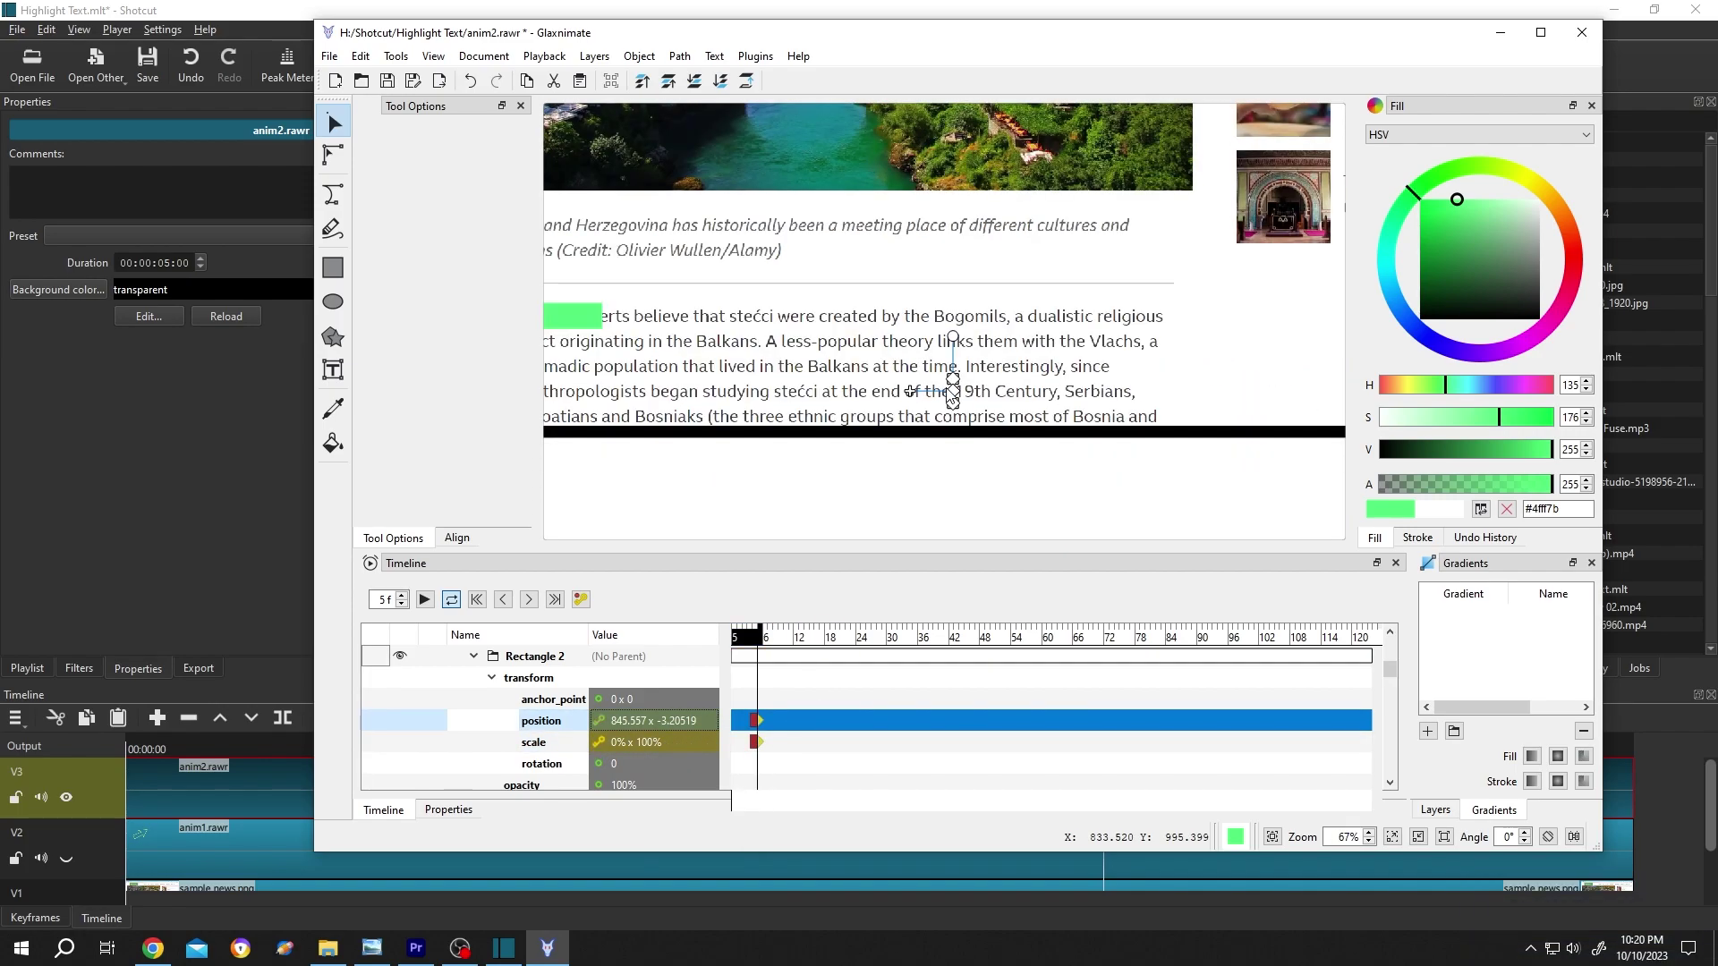
pyautogui.click(799, 662)
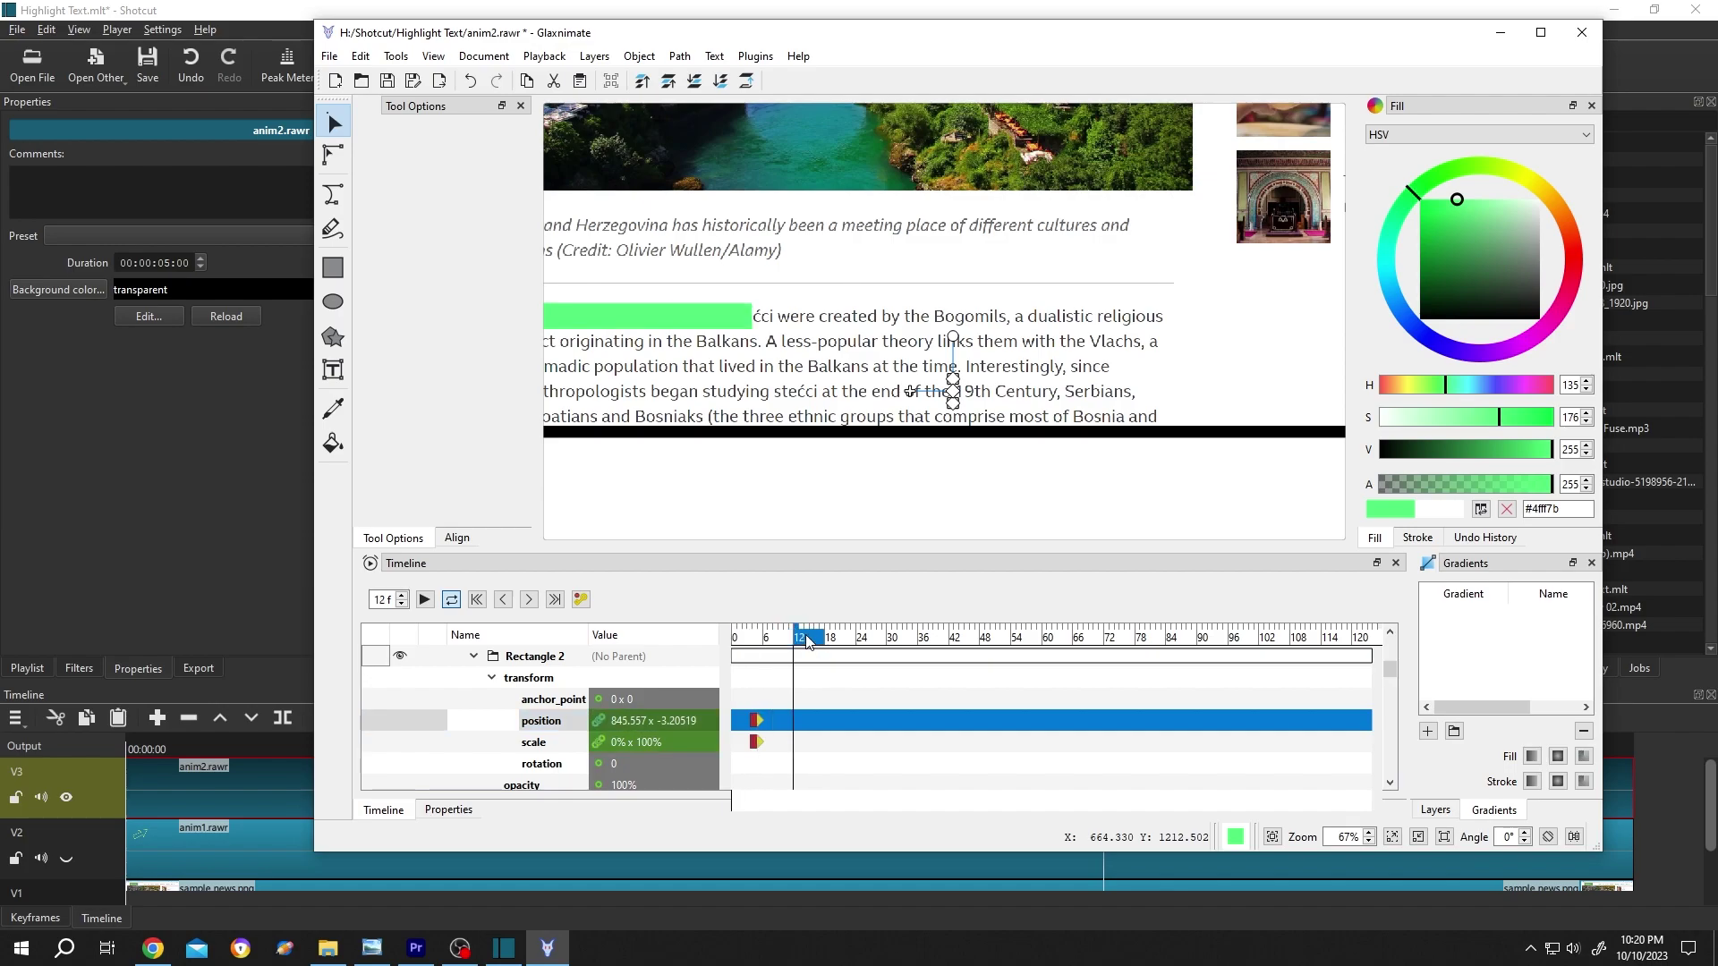
pyautogui.moveTo(807, 664); pyautogui.dragTo(887, 664)
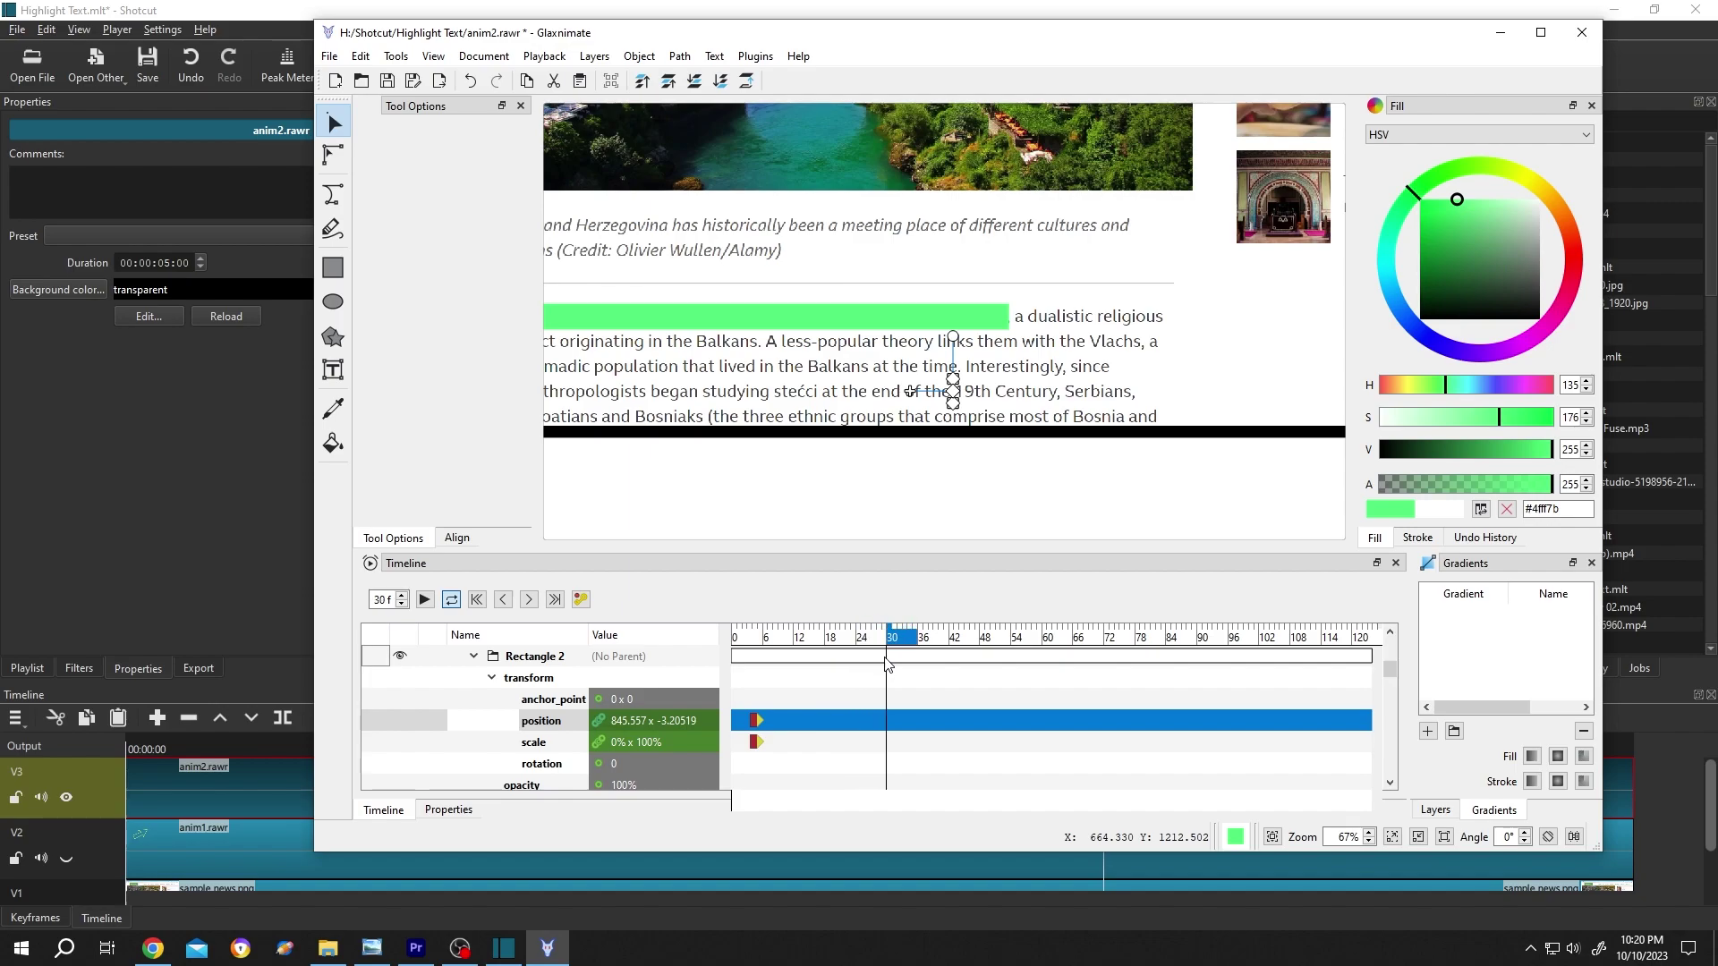
pyautogui.doubleClick(620, 745)
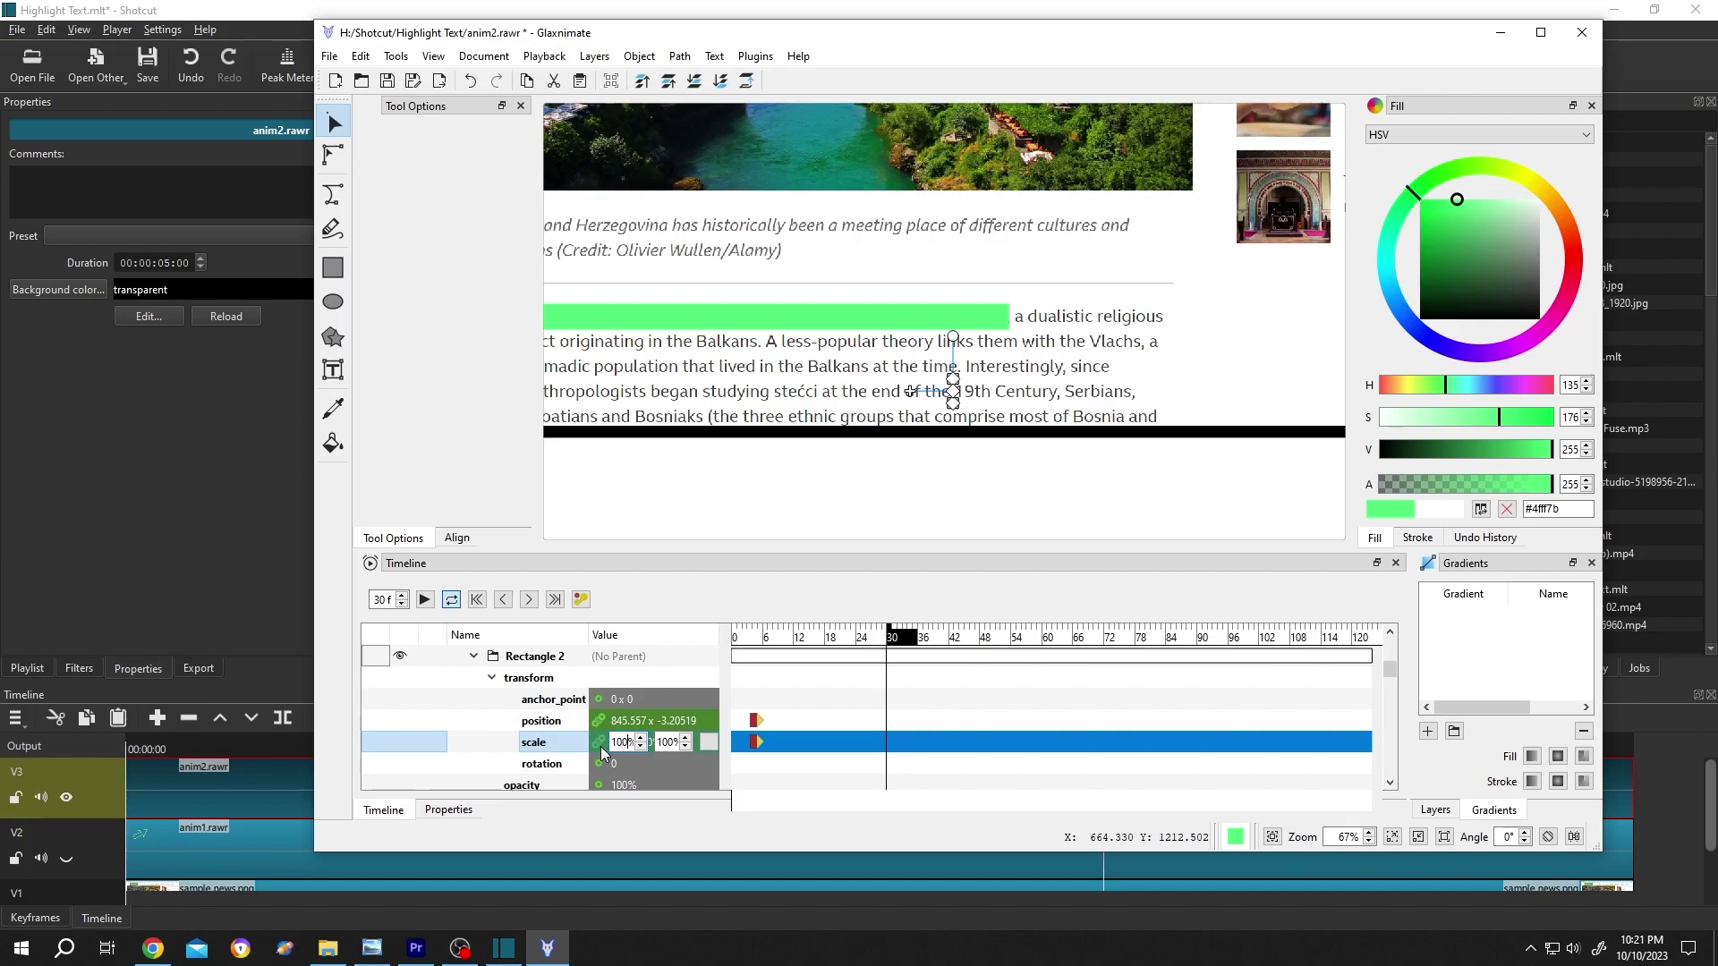
pyautogui.press('Return')
pyautogui.scroll(-2, 1279, 394)
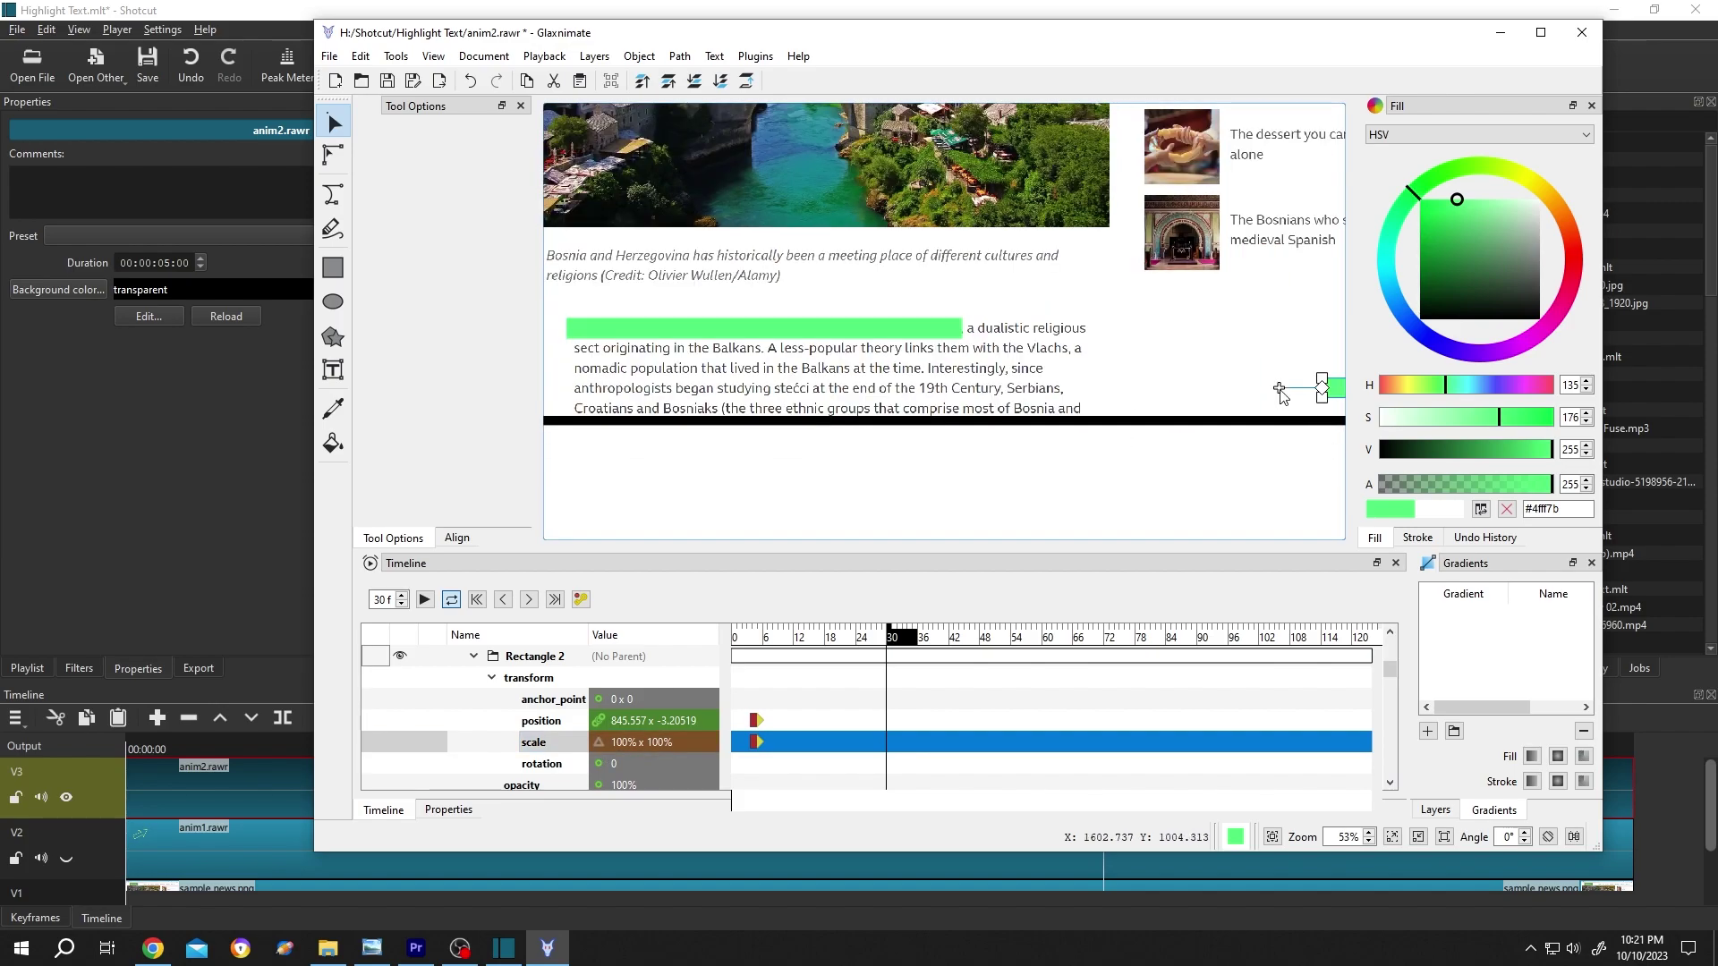
pyautogui.moveTo(1277, 386); pyautogui.dragTo(876, 390)
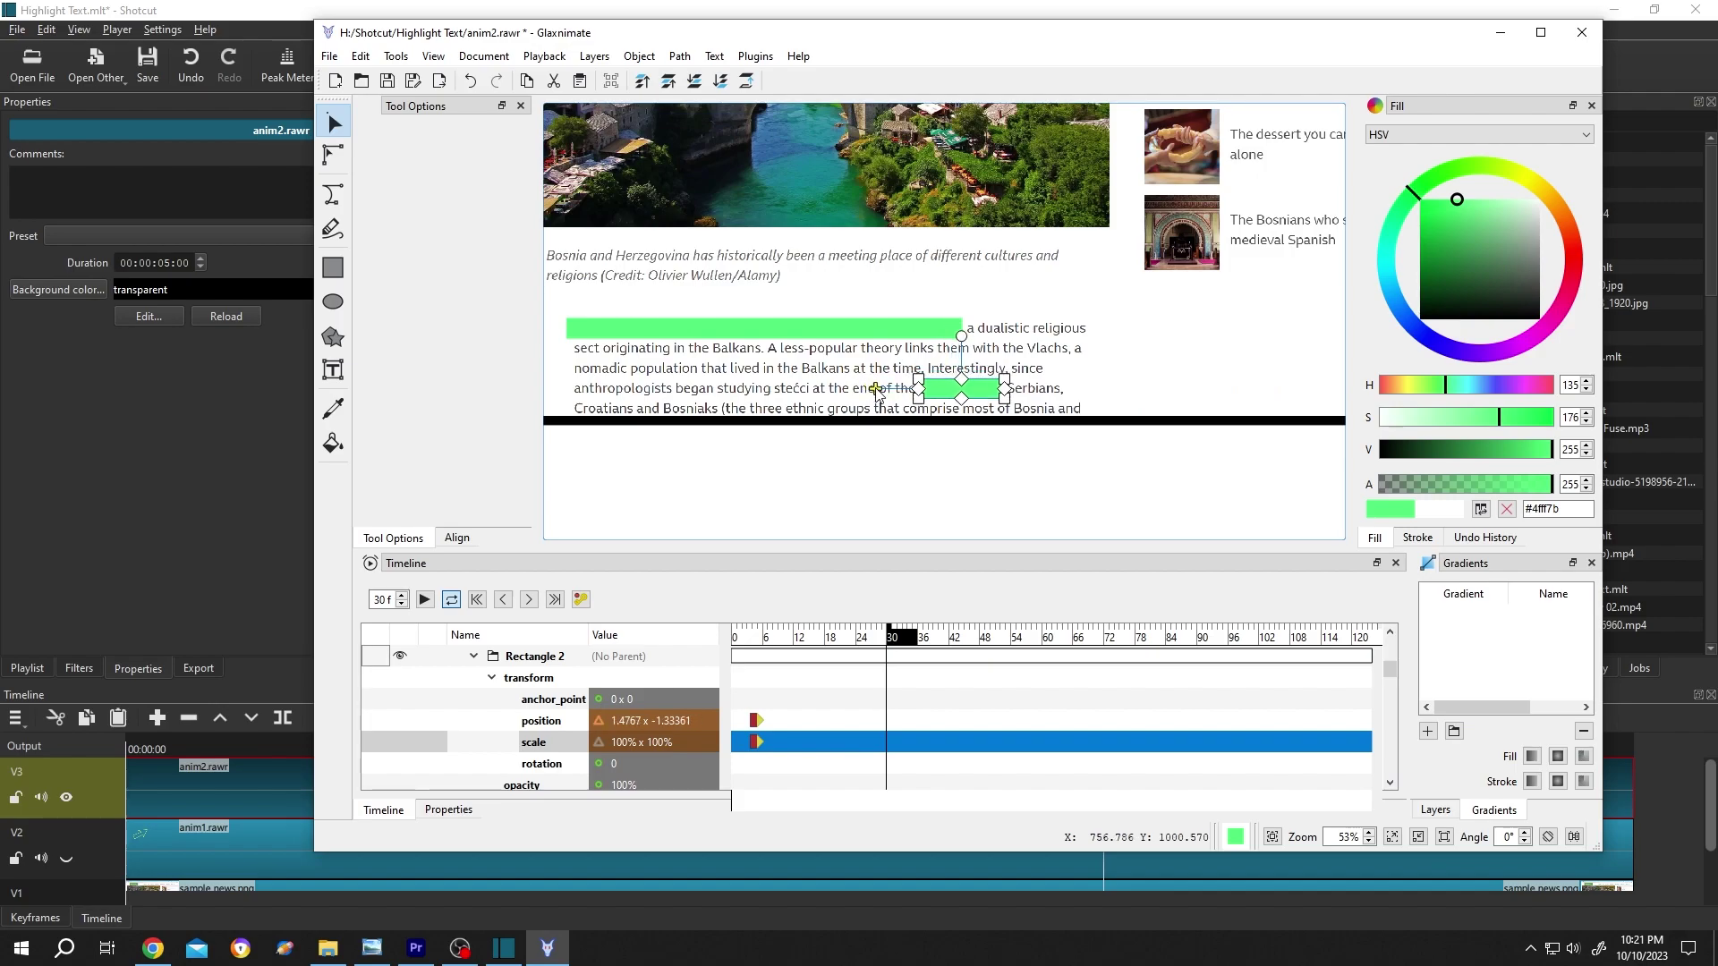
pyautogui.scroll(5, 962, 390)
# Key Rectangle 2's position and scale at frame 30 and scrub to check the growth.
pyautogui.rightClick(652, 722)
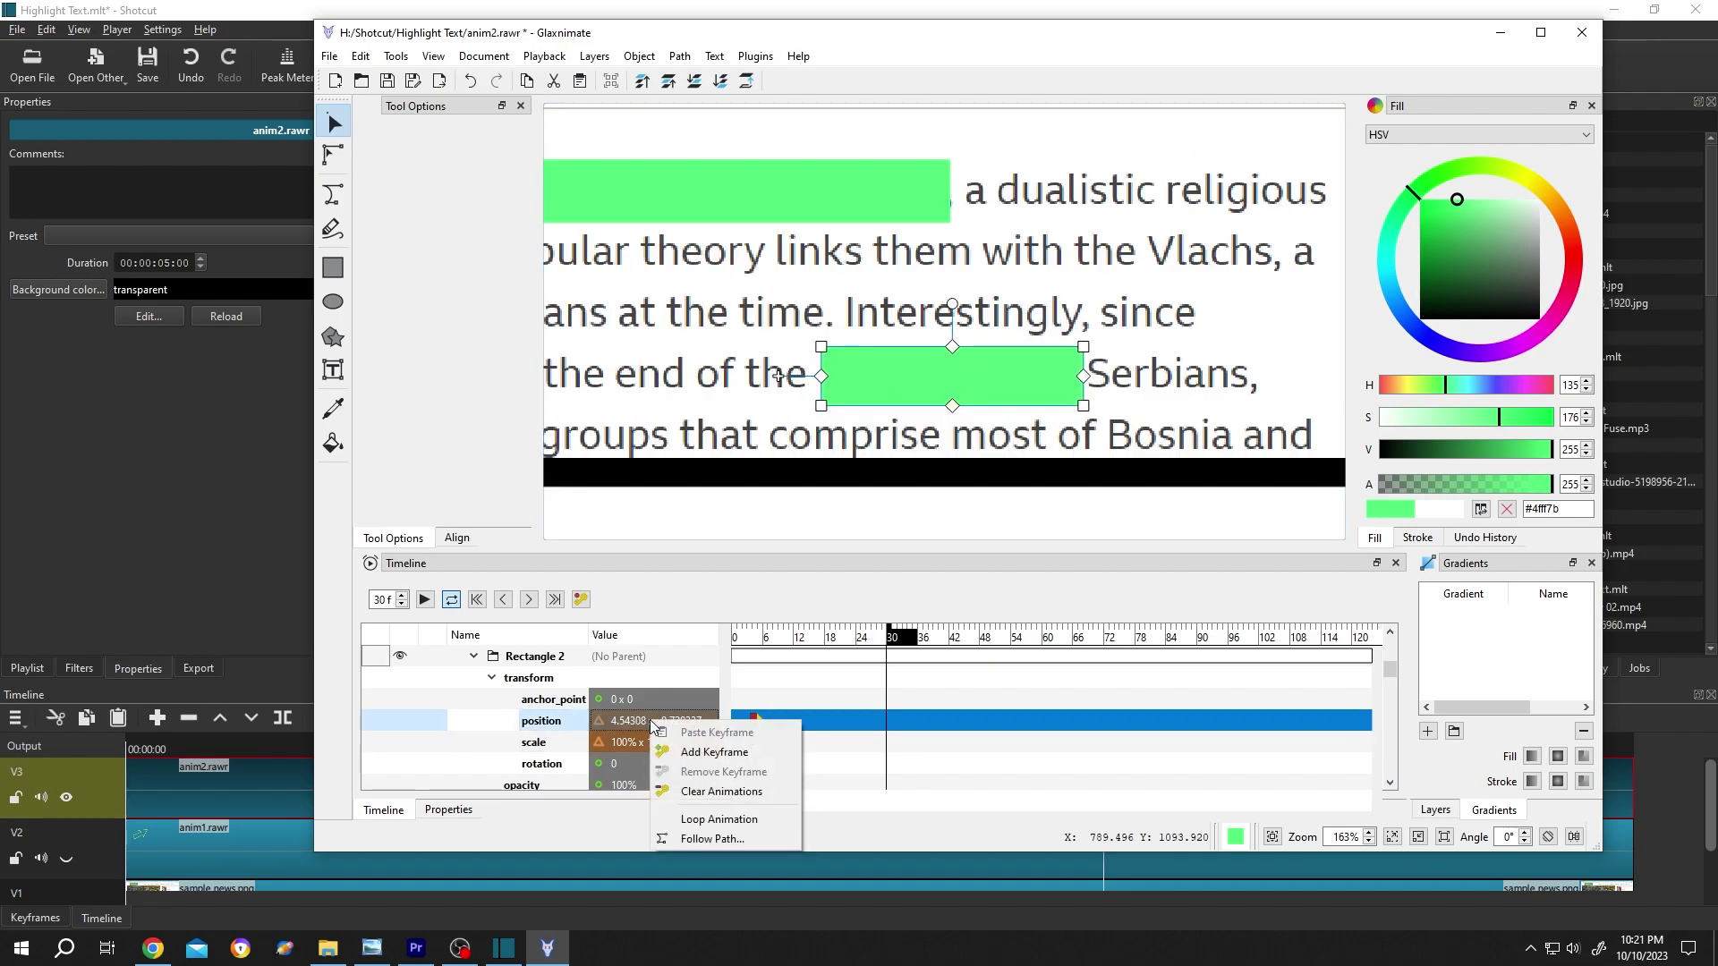
pyautogui.click(693, 761)
pyautogui.rightClick(660, 741)
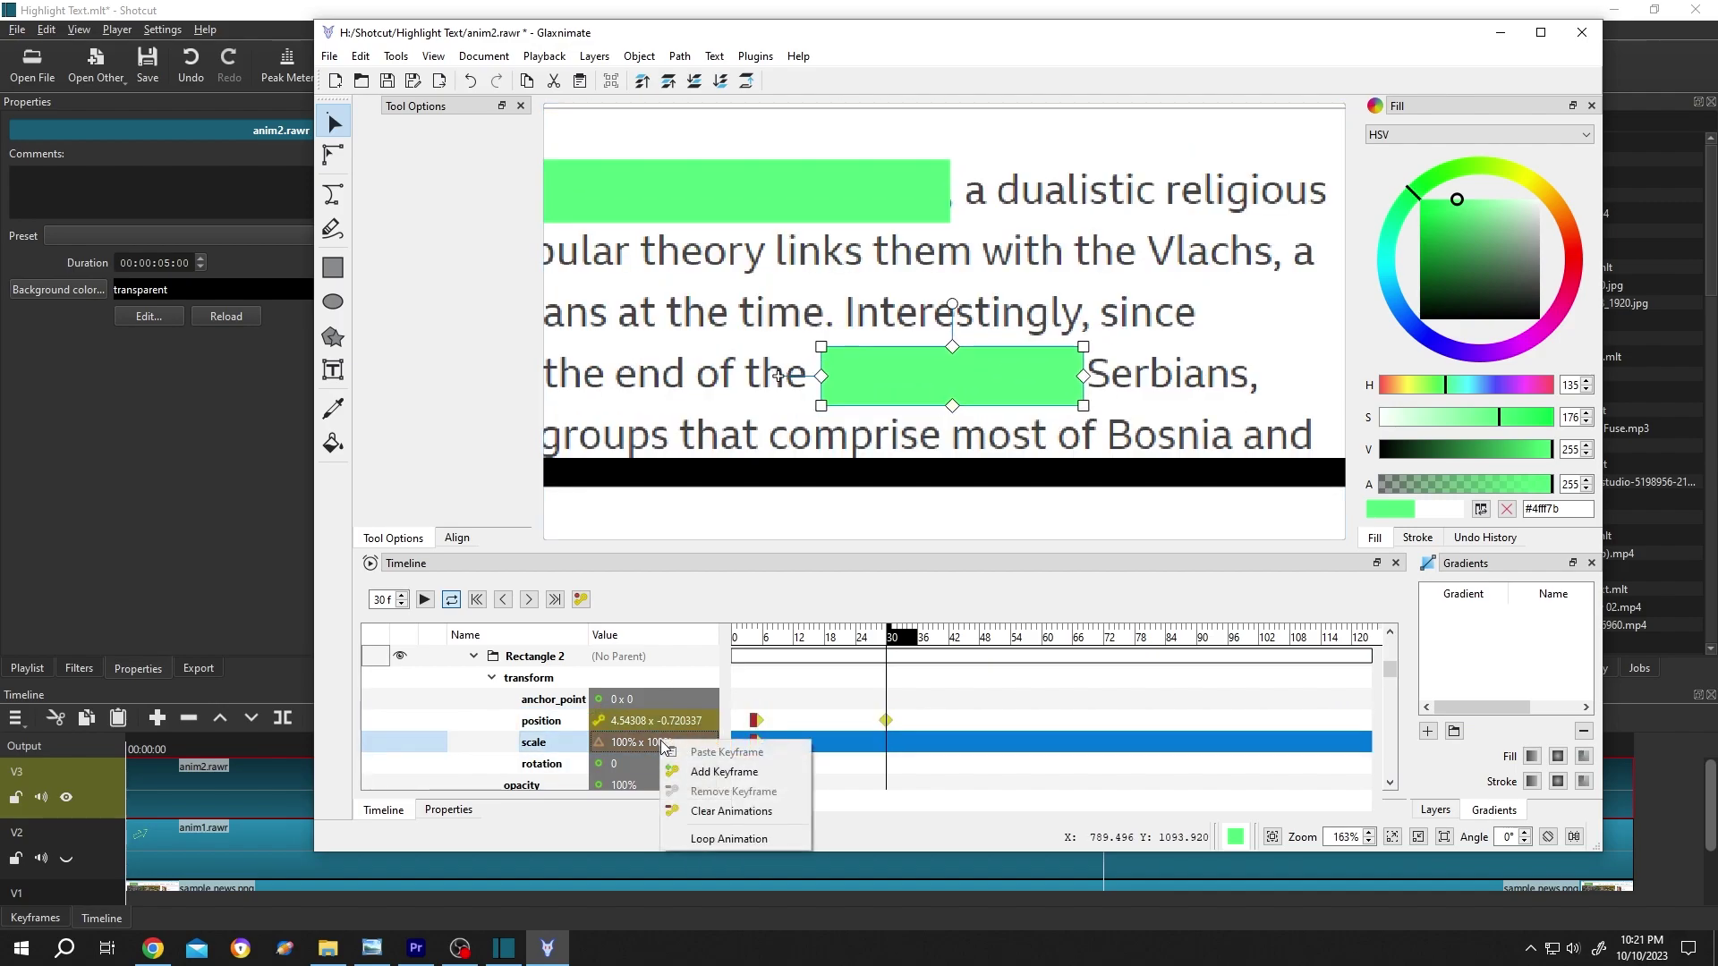
pyautogui.click(695, 771)
pyautogui.scroll(1, 821, 717)
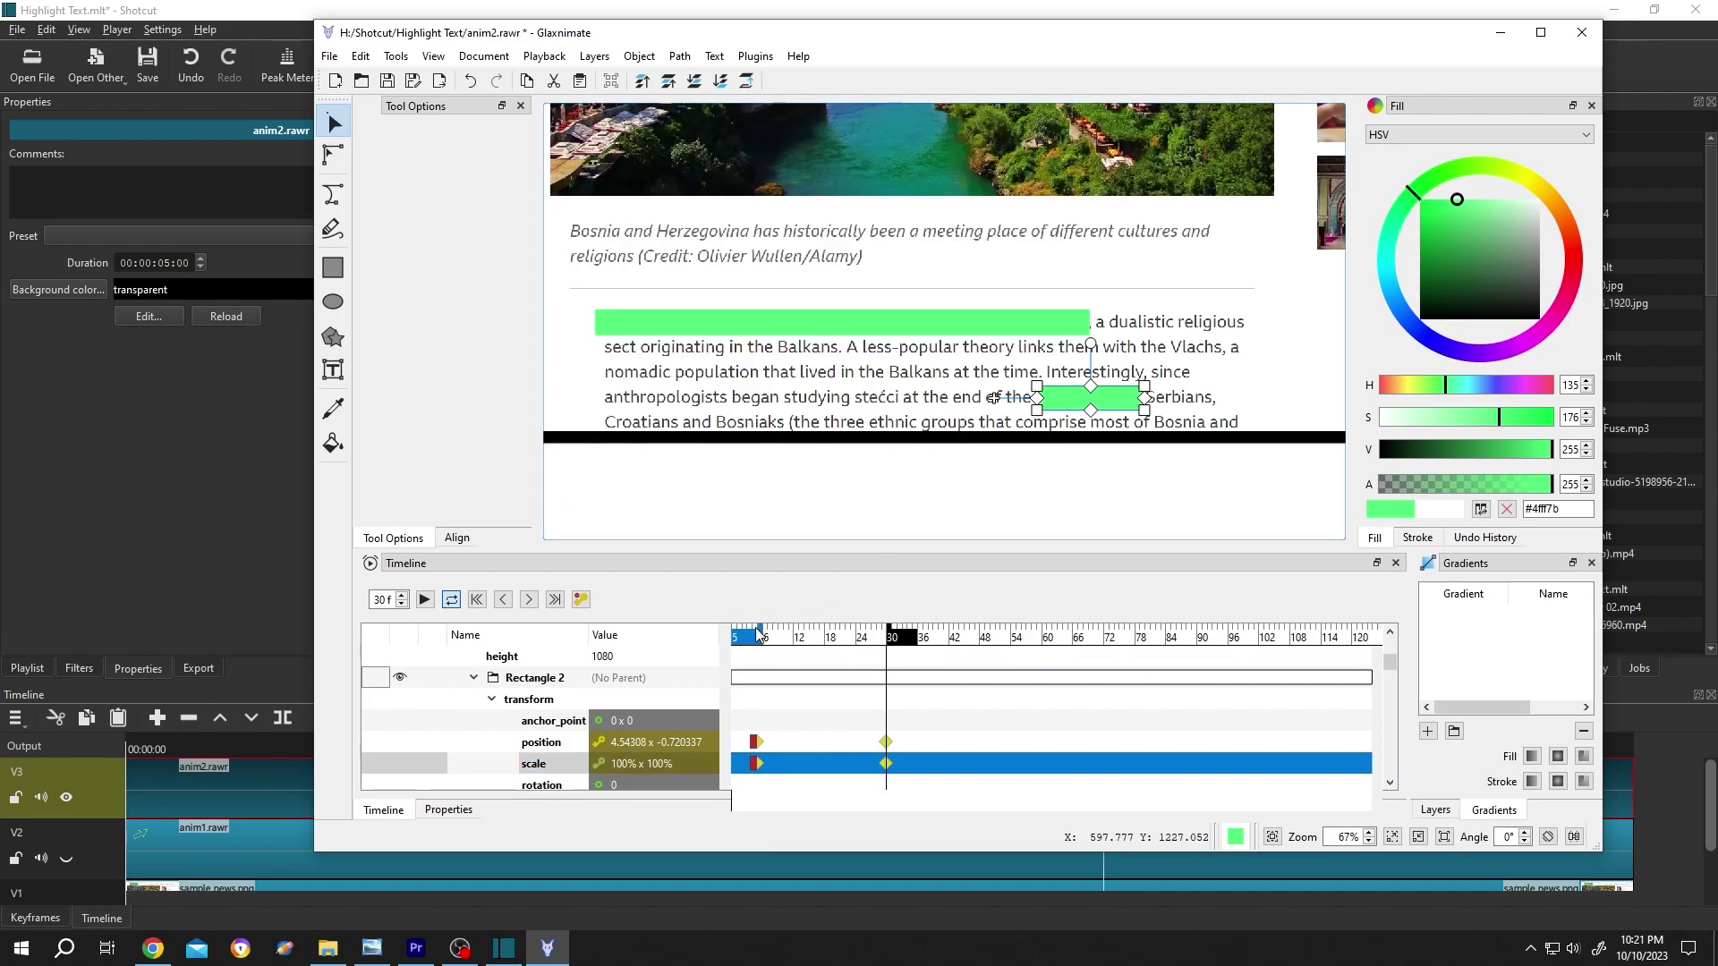
pyautogui.moveTo(739, 634); pyautogui.dragTo(912, 653)
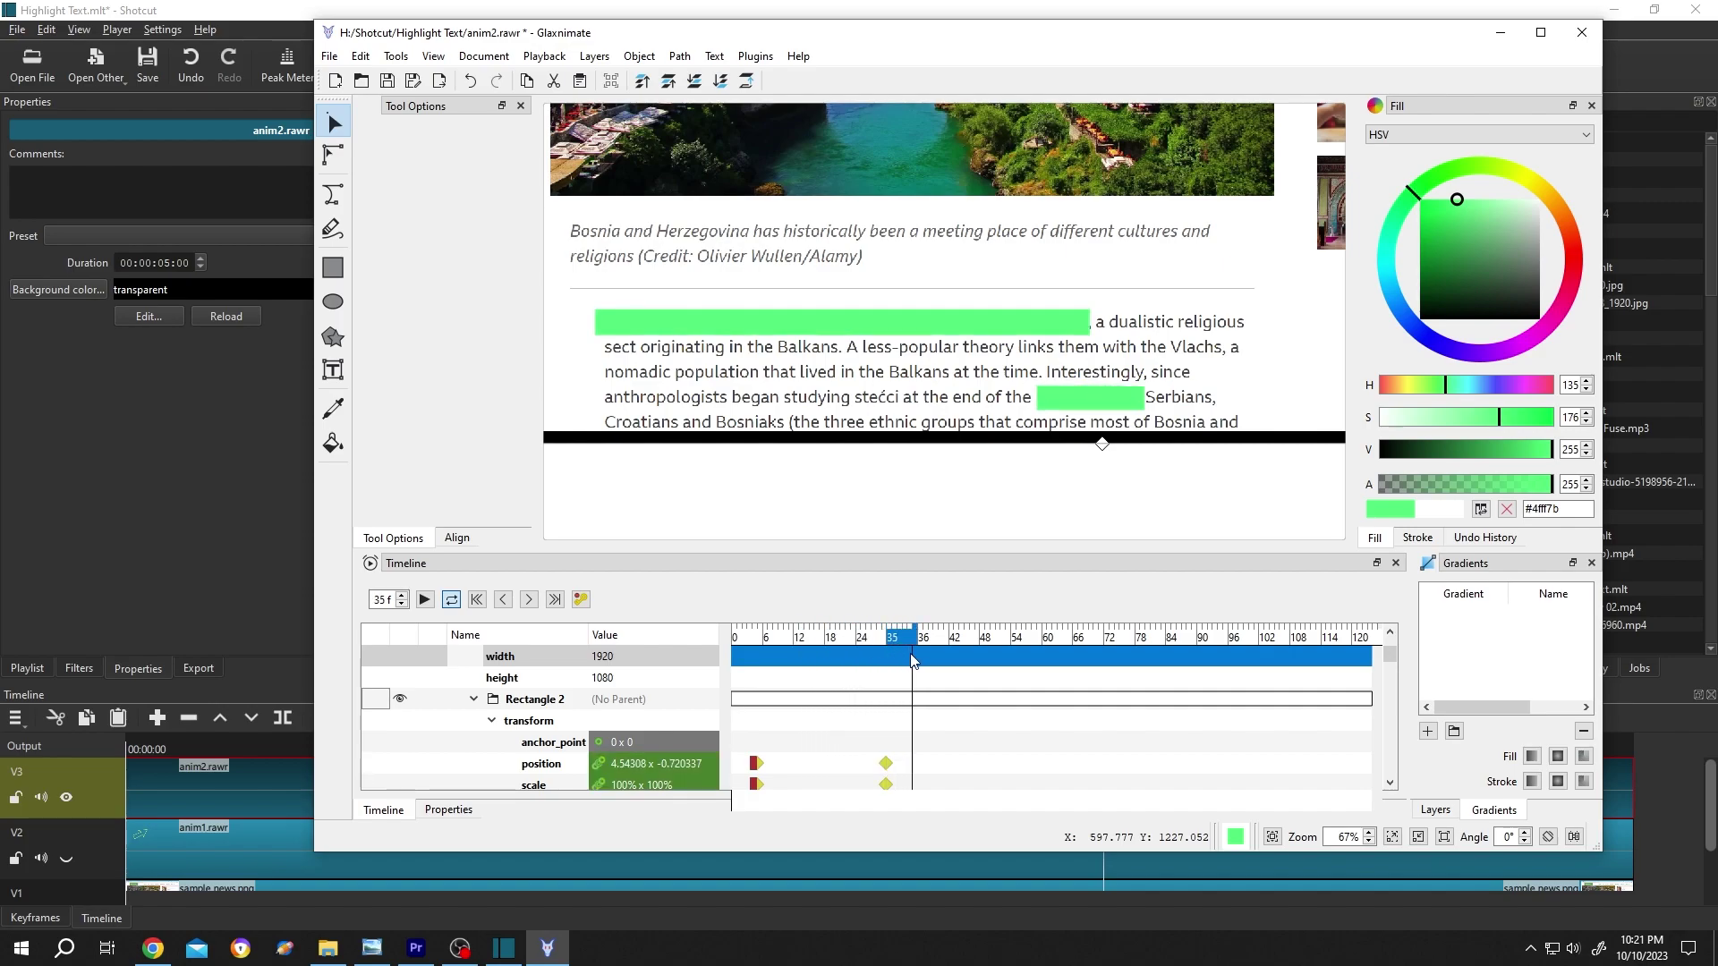
# Save the highlight animation and quit Glaxnimate.
pyautogui.click(329, 55)
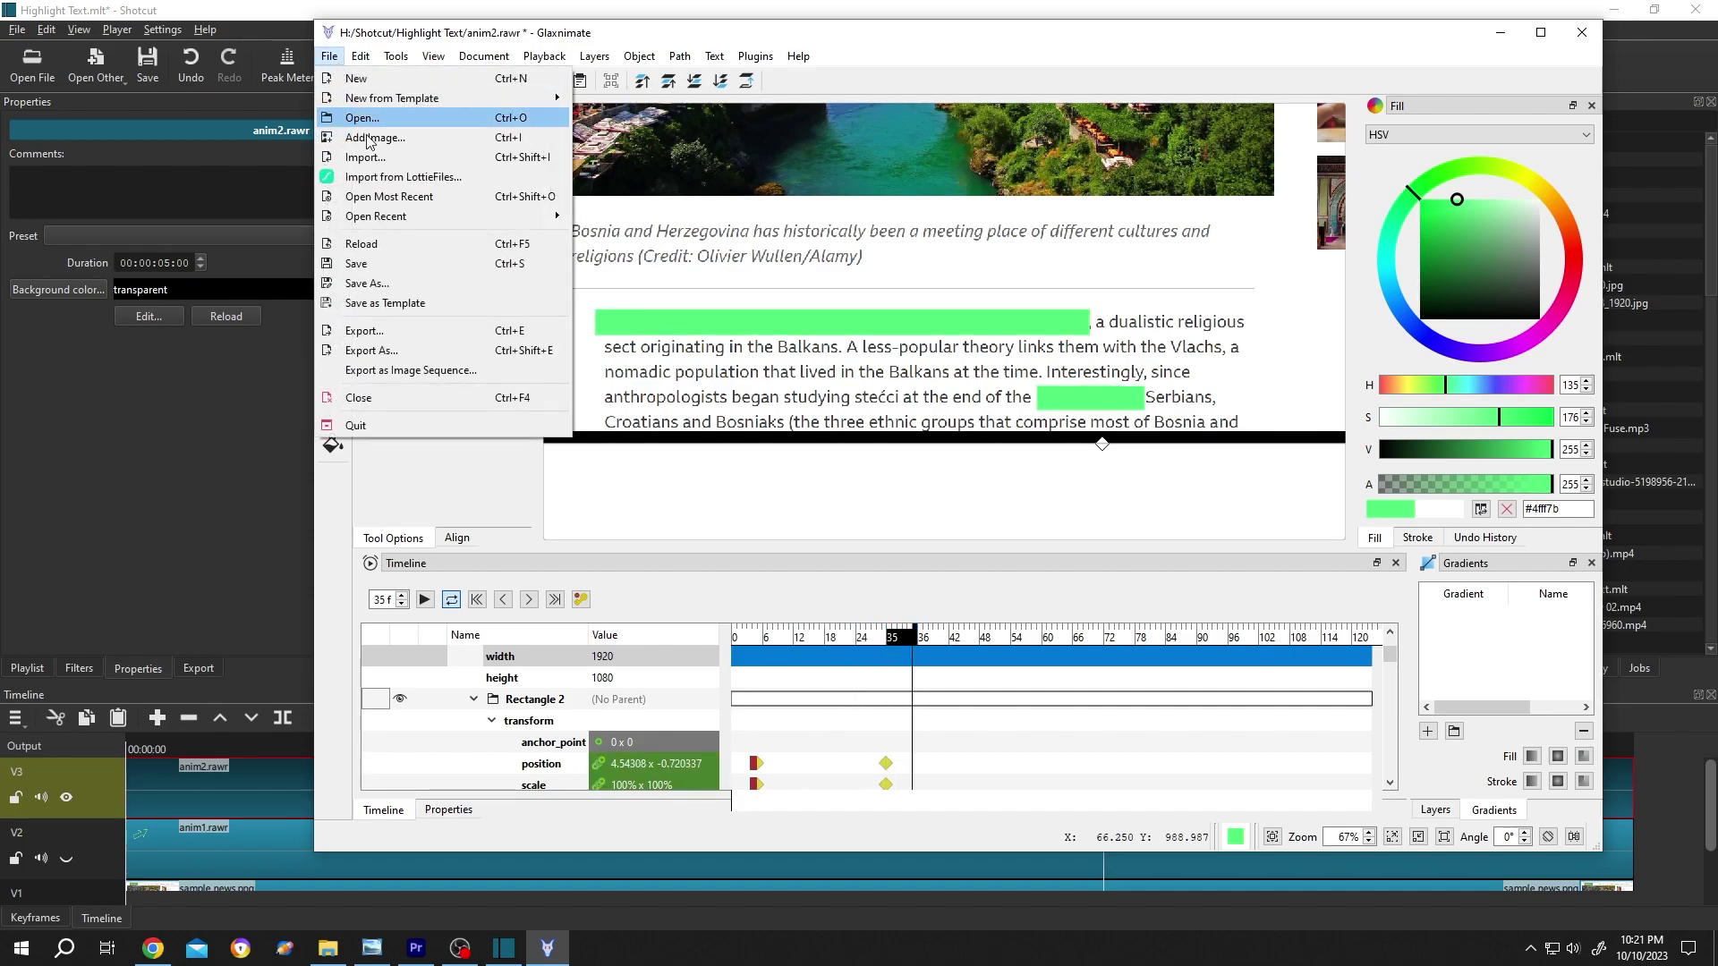
pyautogui.click(374, 264)
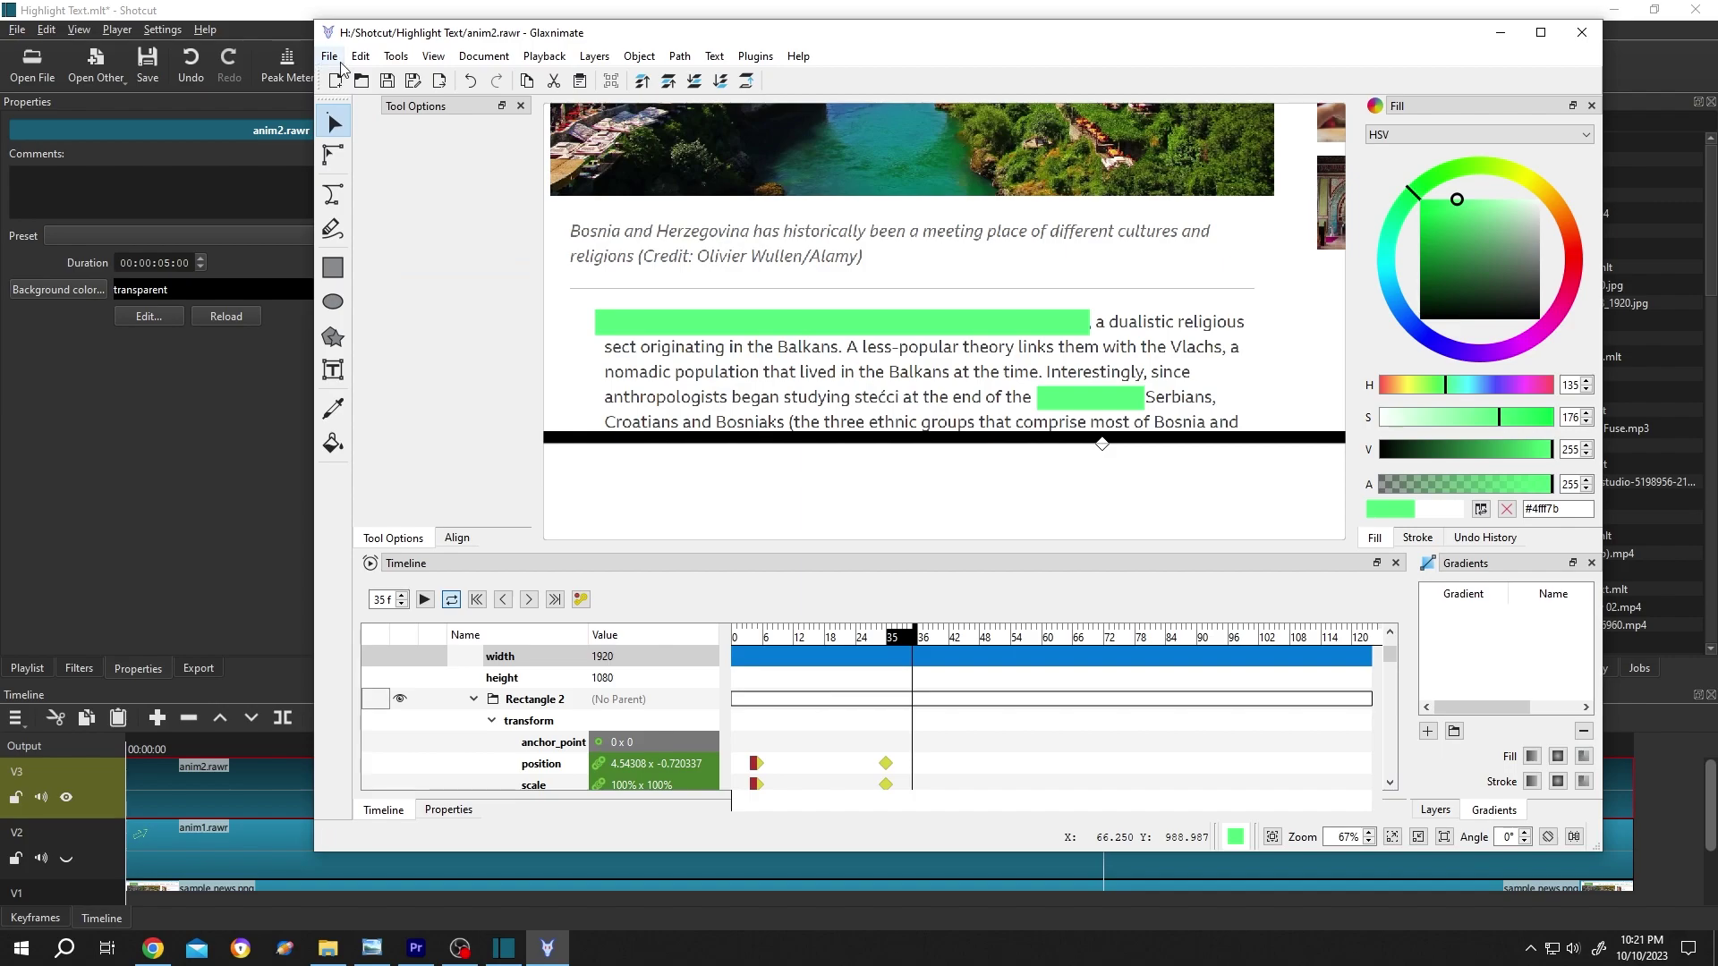
pyautogui.click(329, 56)
pyautogui.click(373, 424)
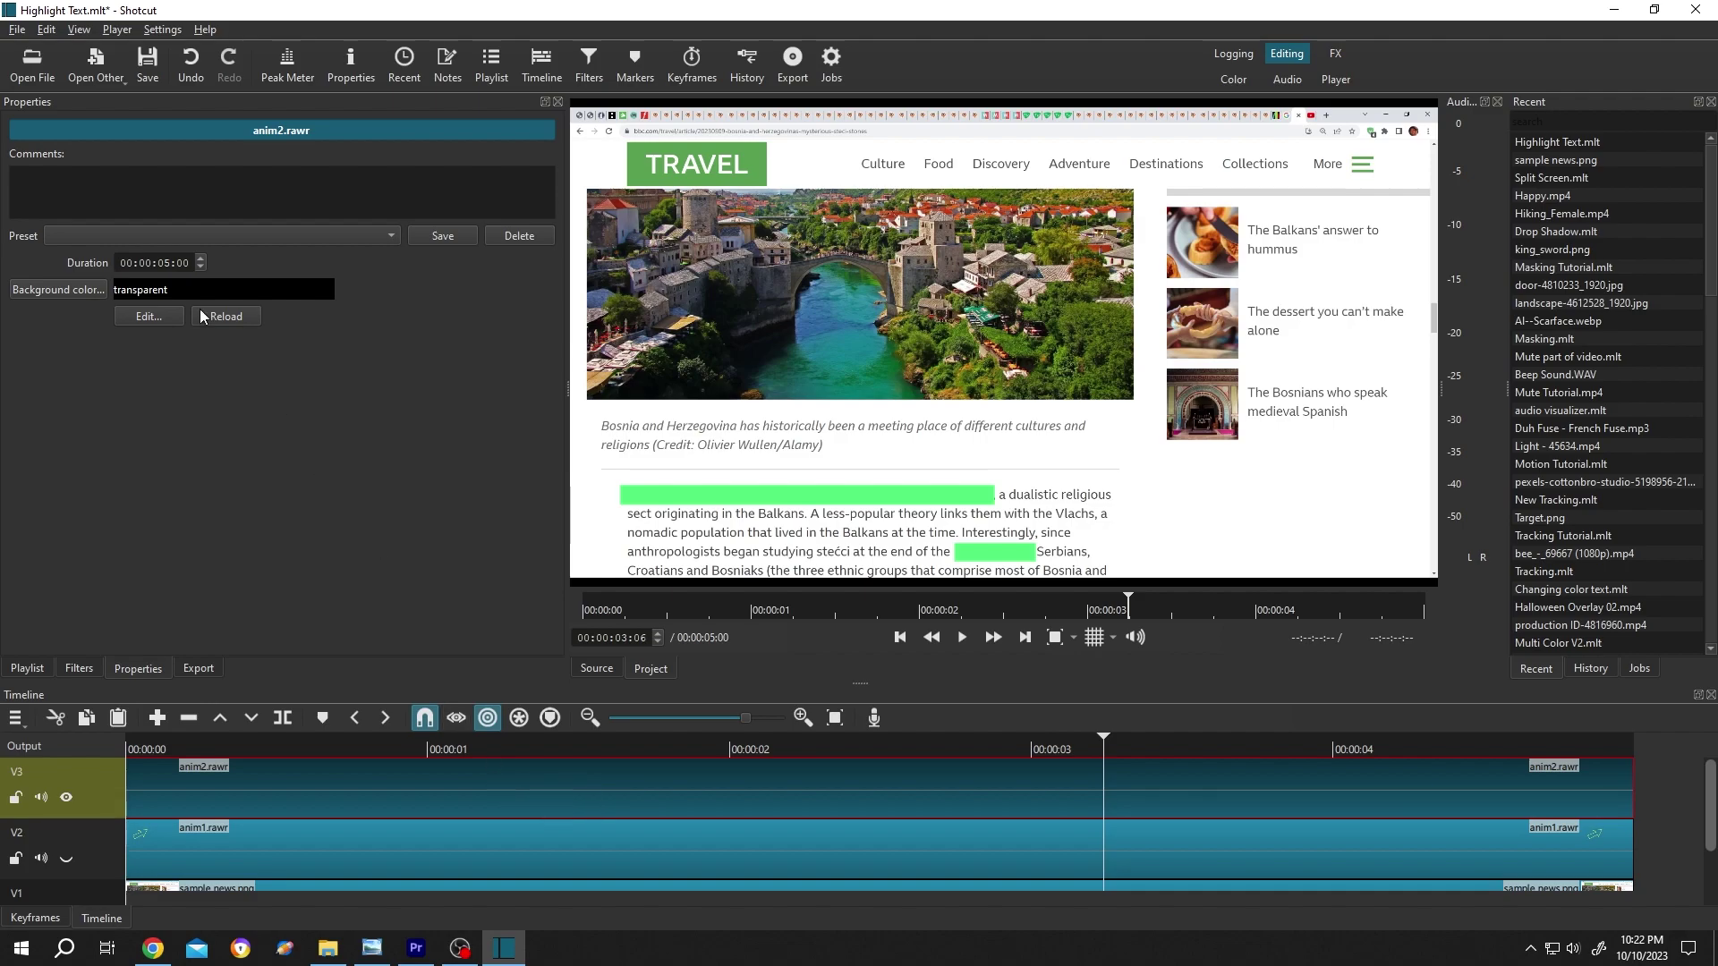
# Set the anim2.rawr duration to 00:00:20:00 and stretch the clip across track V3.
pyautogui.click(170, 261)
pyautogui.press('BackSpace')
pyautogui.moveTo(1630, 787); pyautogui.dragTo(1702, 787)
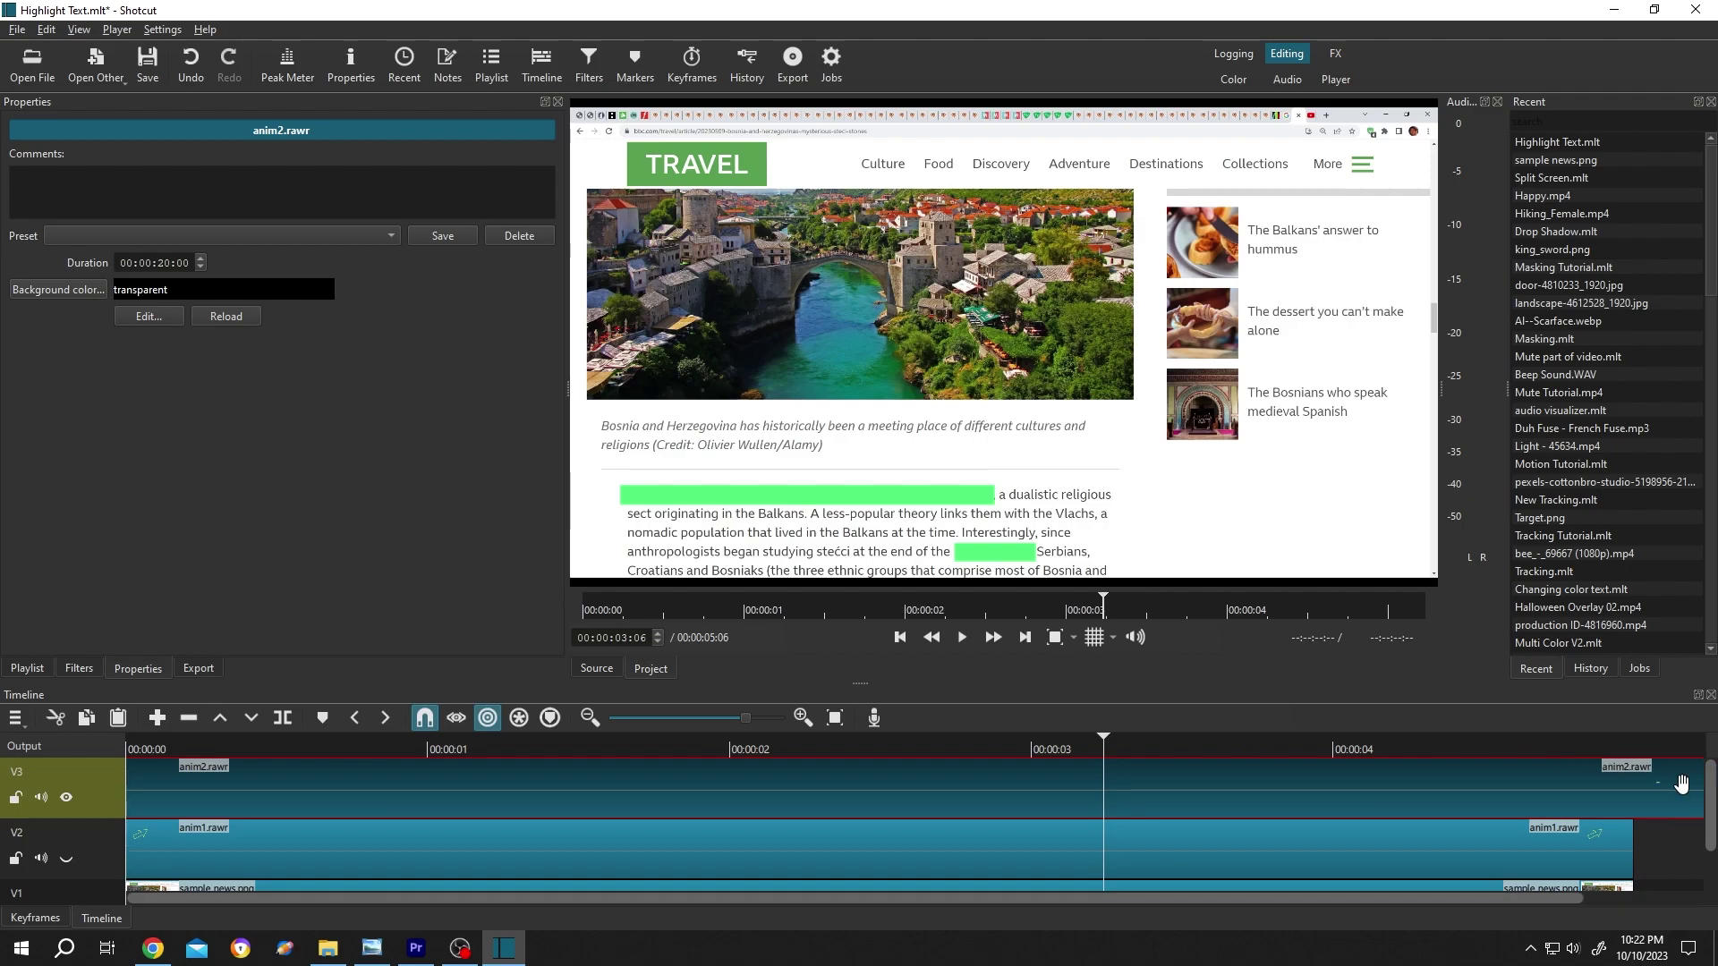
pyautogui.click(101, 798)
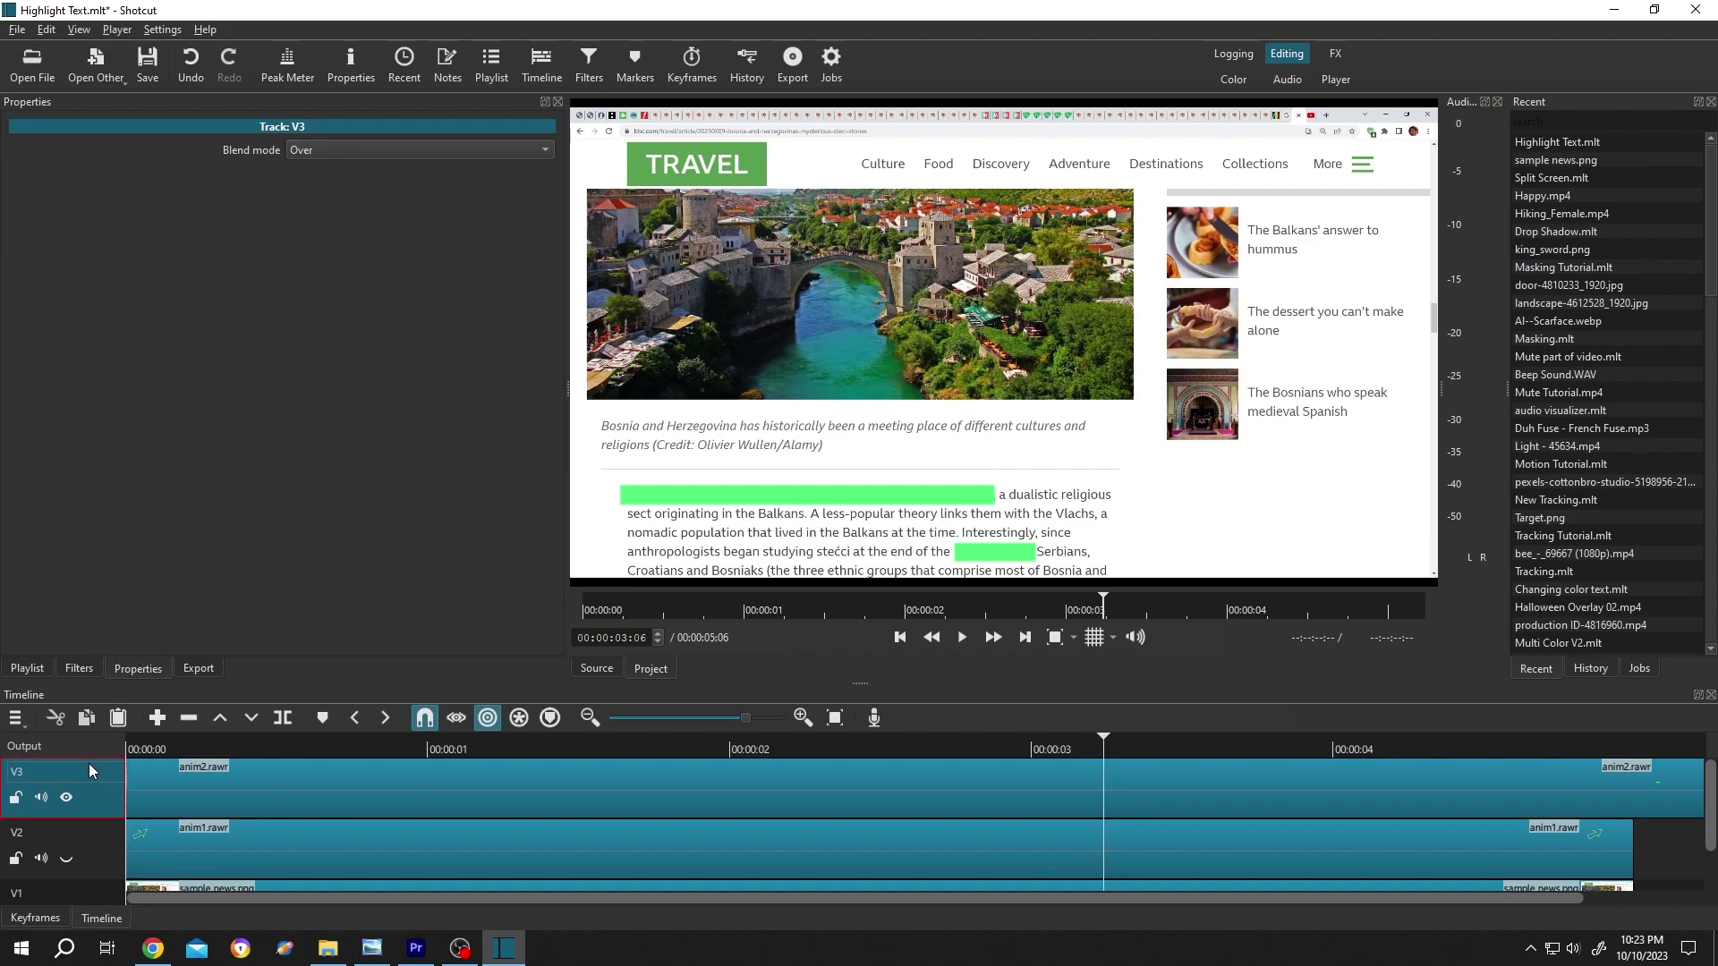
# Set track V3's blend mode to Darken after briefly trying Multiply.
pyautogui.click(331, 148)
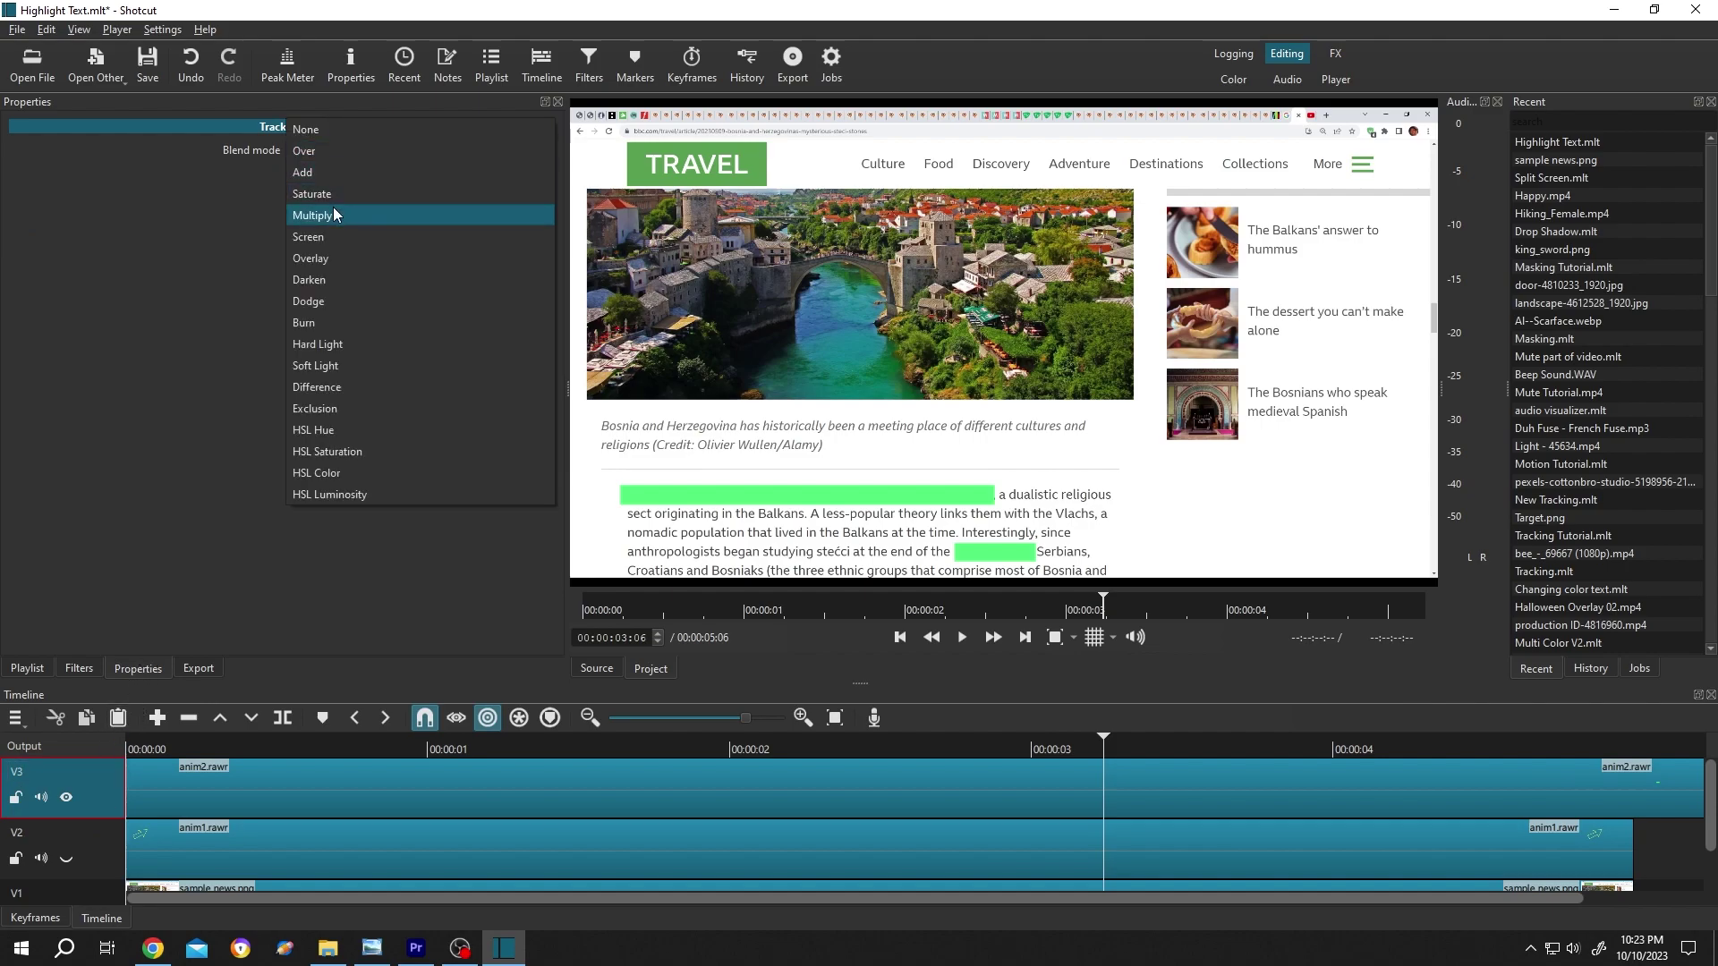
pyautogui.click(334, 215)
pyautogui.click(363, 146)
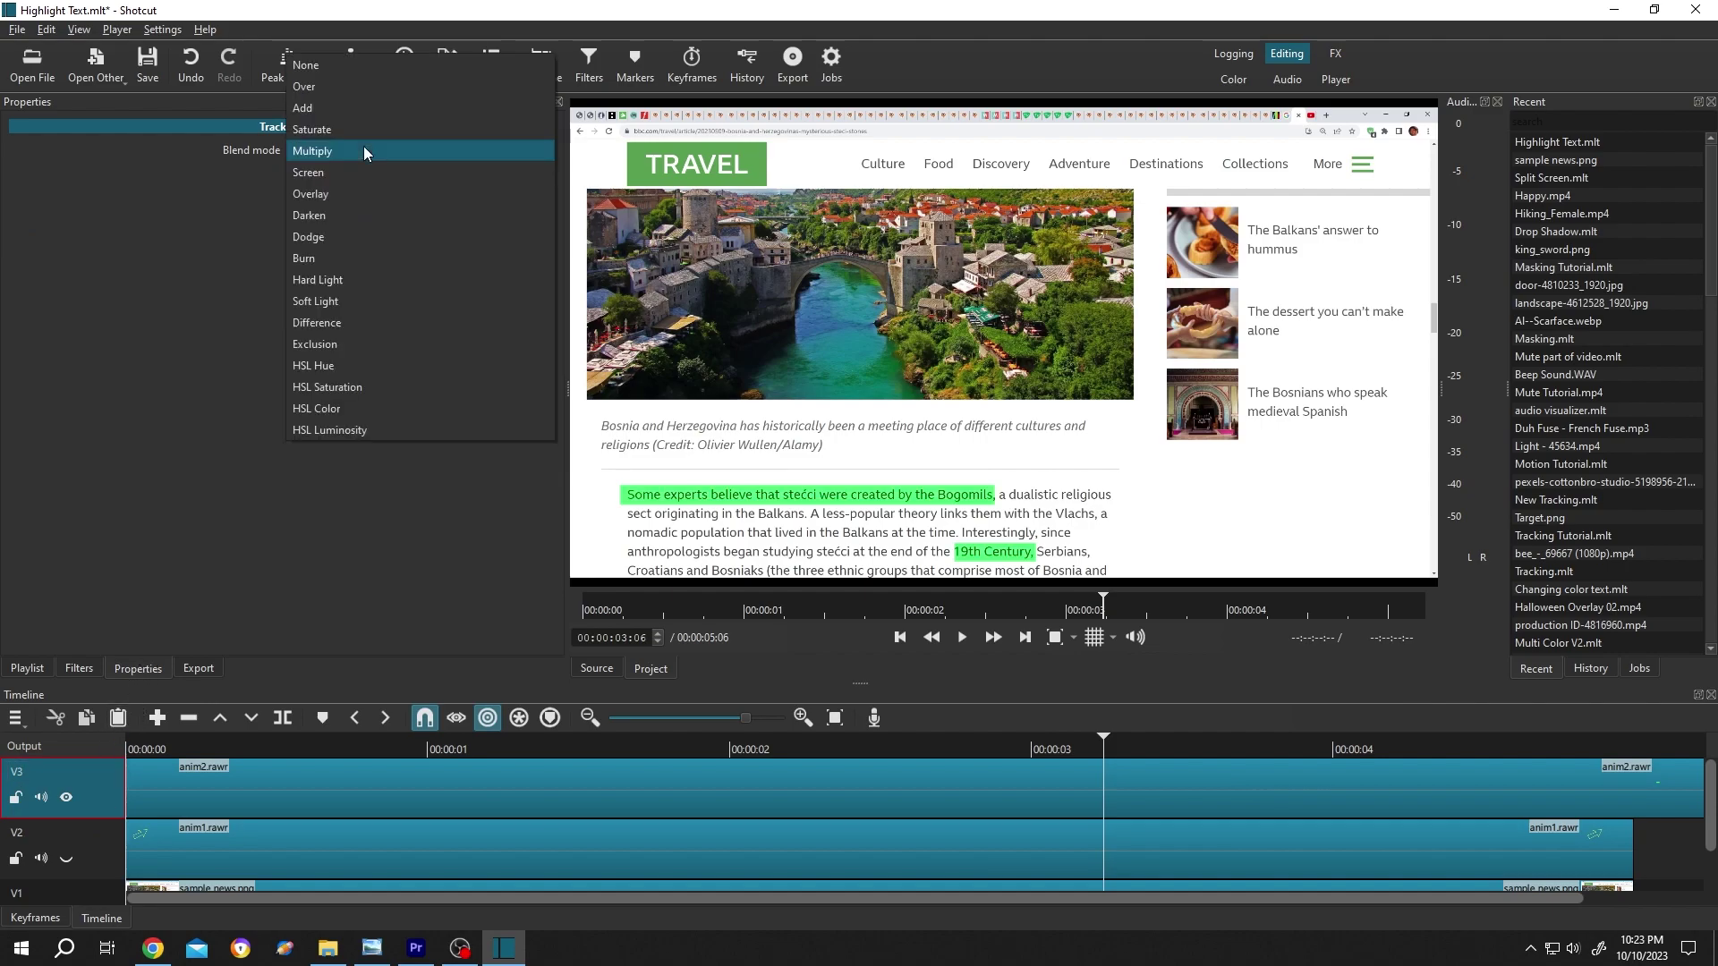
pyautogui.click(362, 215)
pyautogui.click(411, 151)
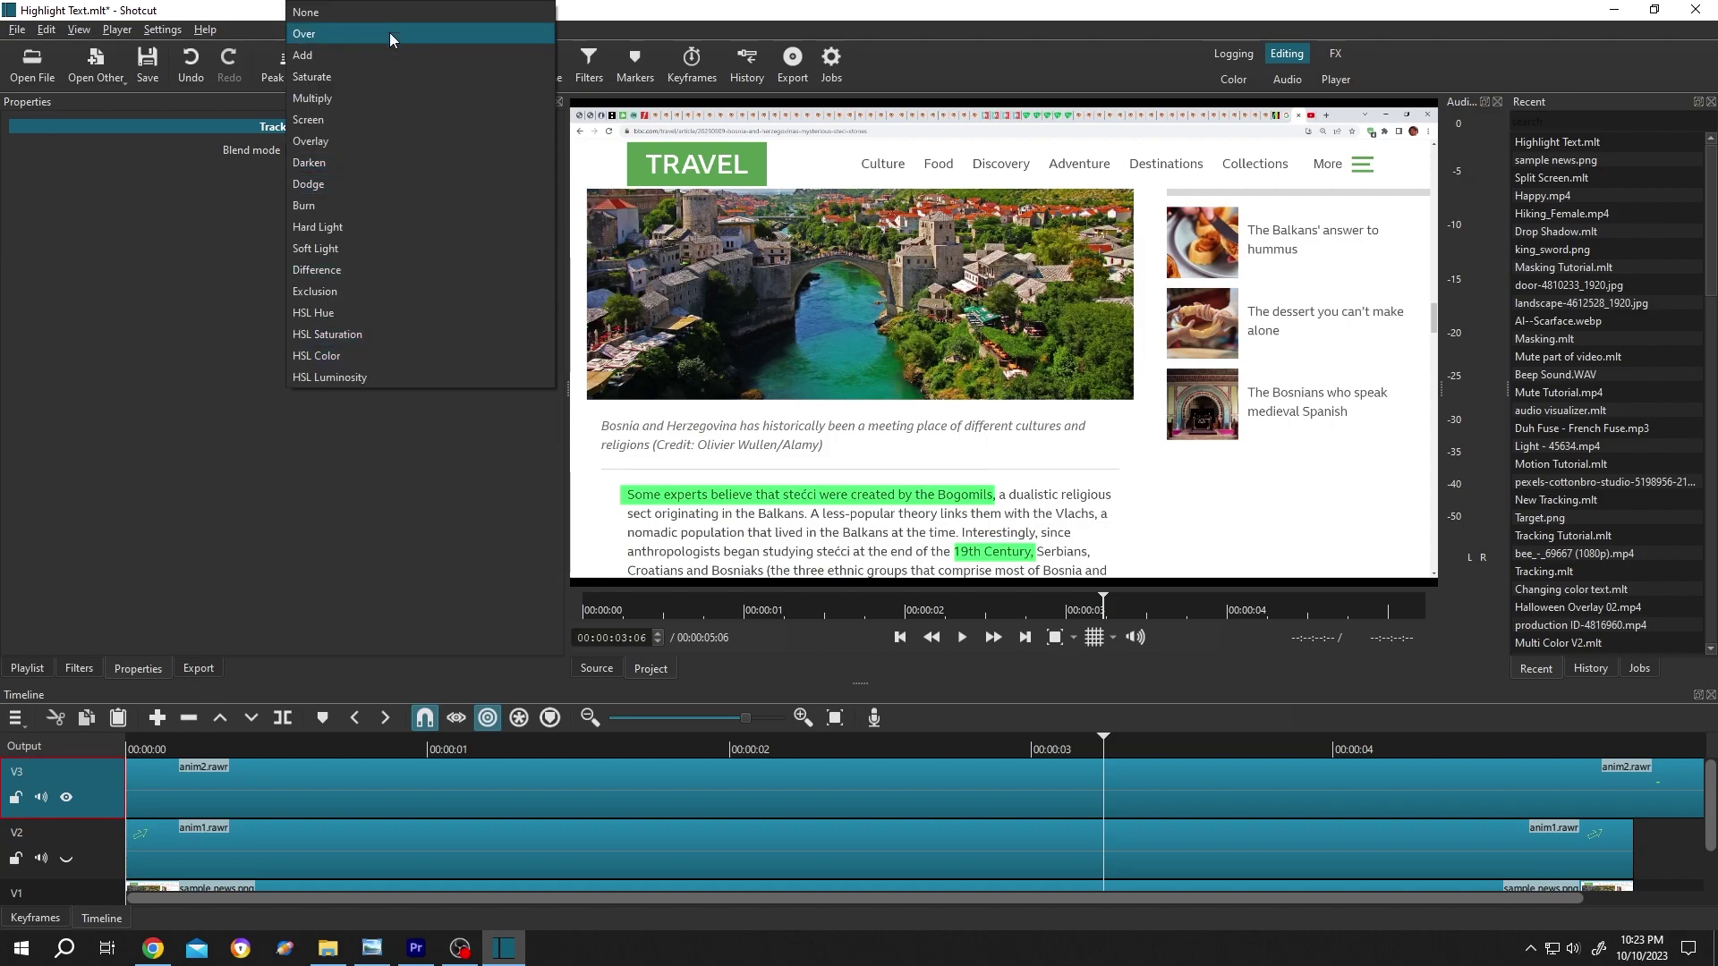
pyautogui.click(165, 303)
# Play the timeline from the start to check the highlights, then select the anim2.rawr clip.
pyautogui.click(657, 748)
pyautogui.press('Home')
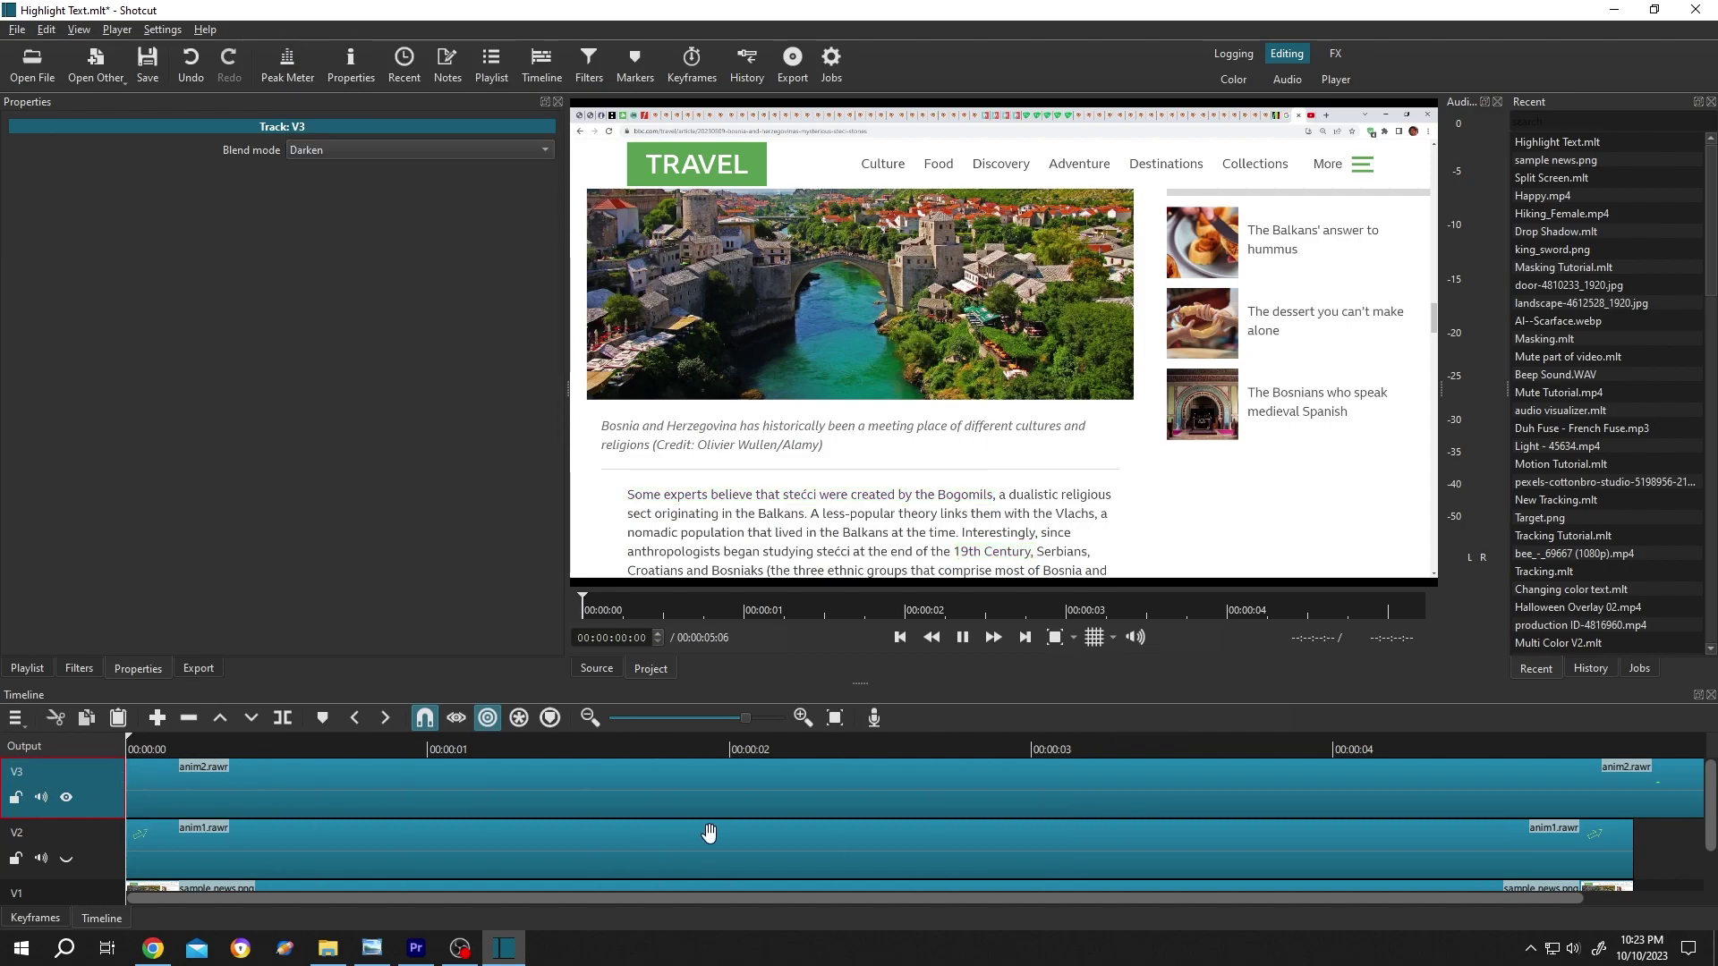
pyautogui.press('space')
pyautogui.press('space')
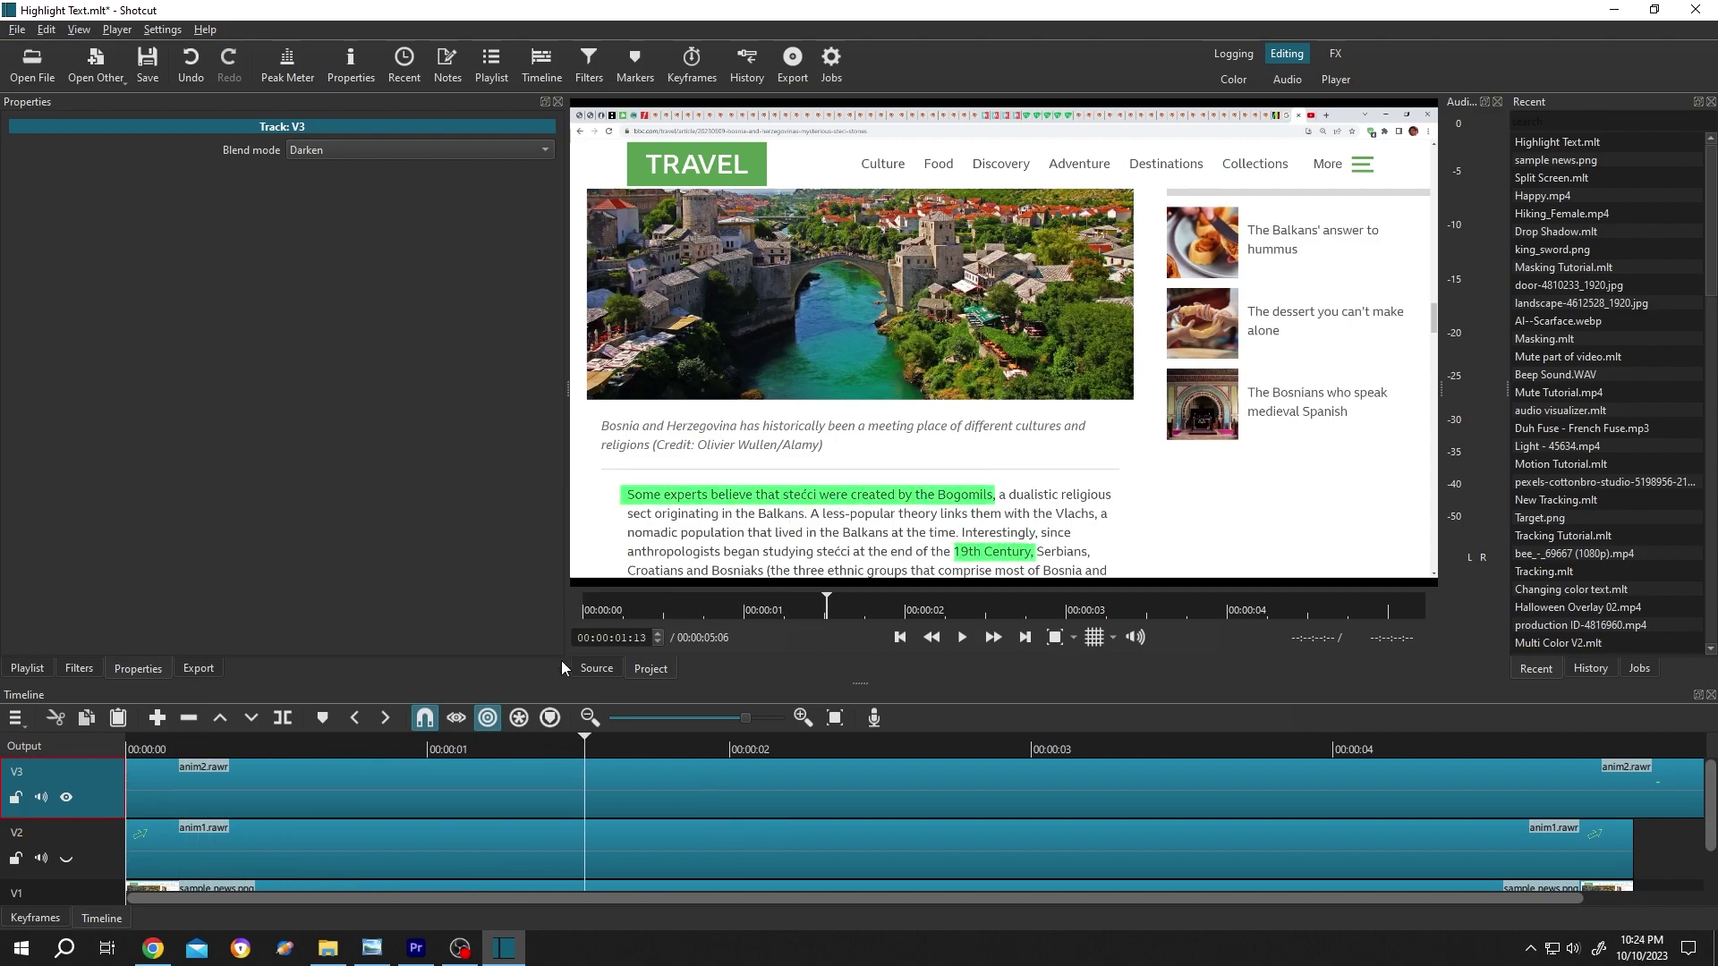
pyautogui.click(475, 786)
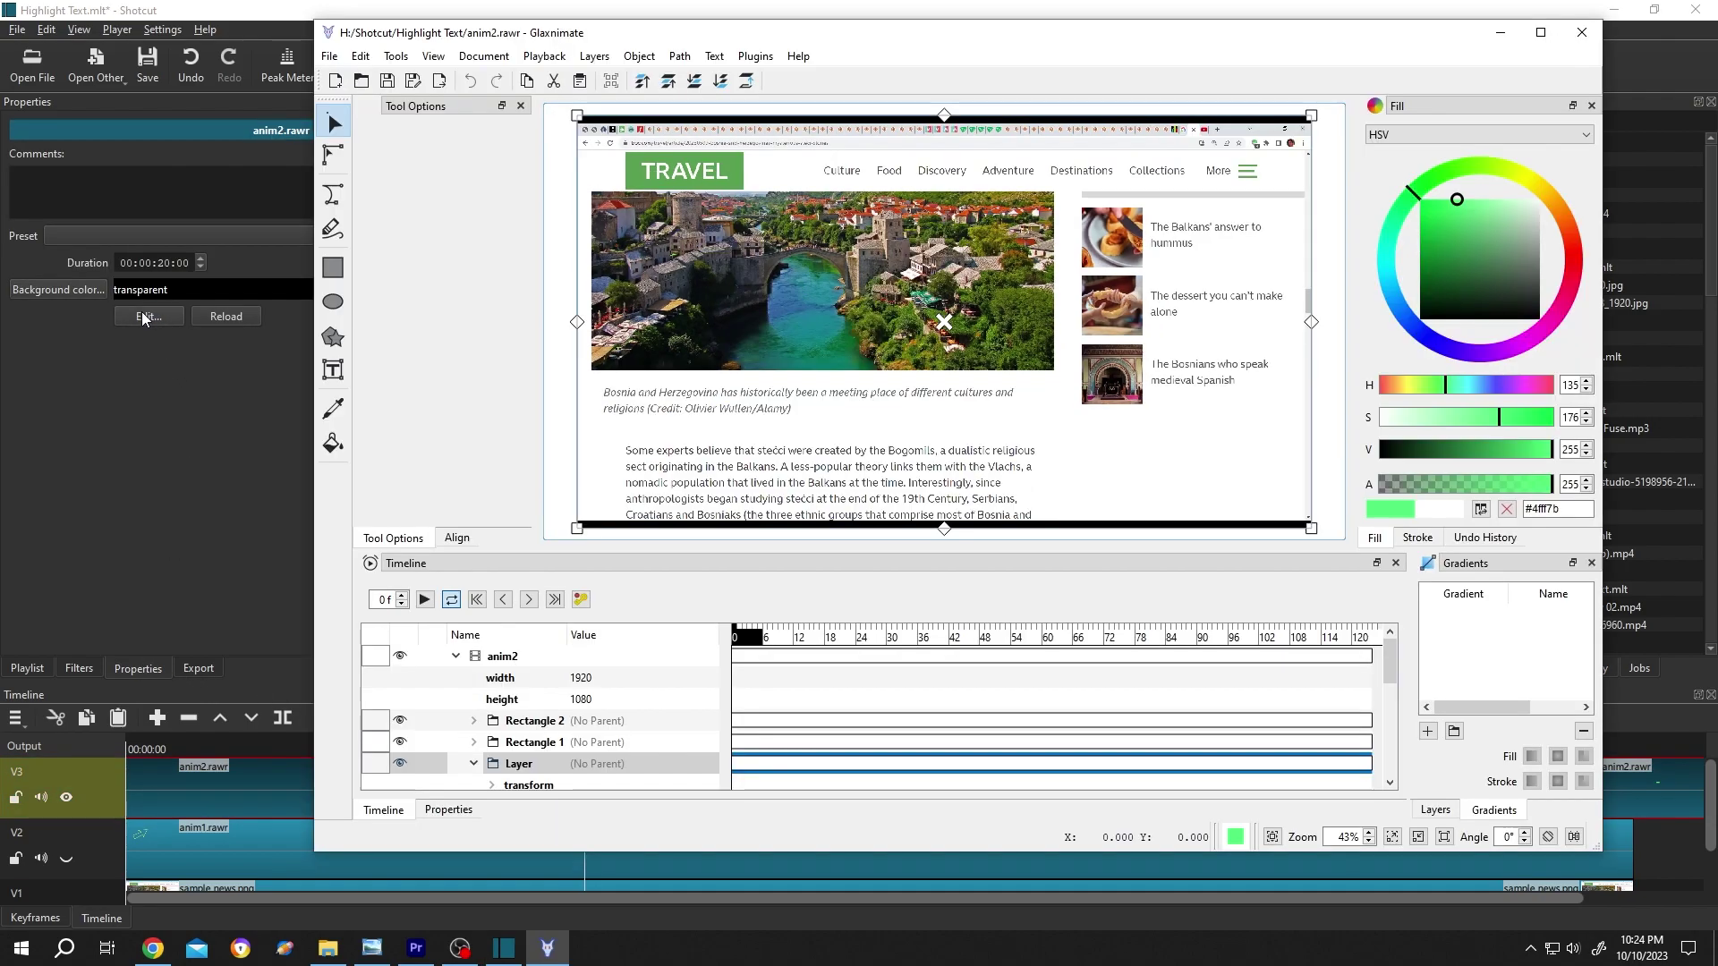
# At frame 17, expand Rectangle 1 and its inner group down to the Fill properties.
pyautogui.click(474, 742)
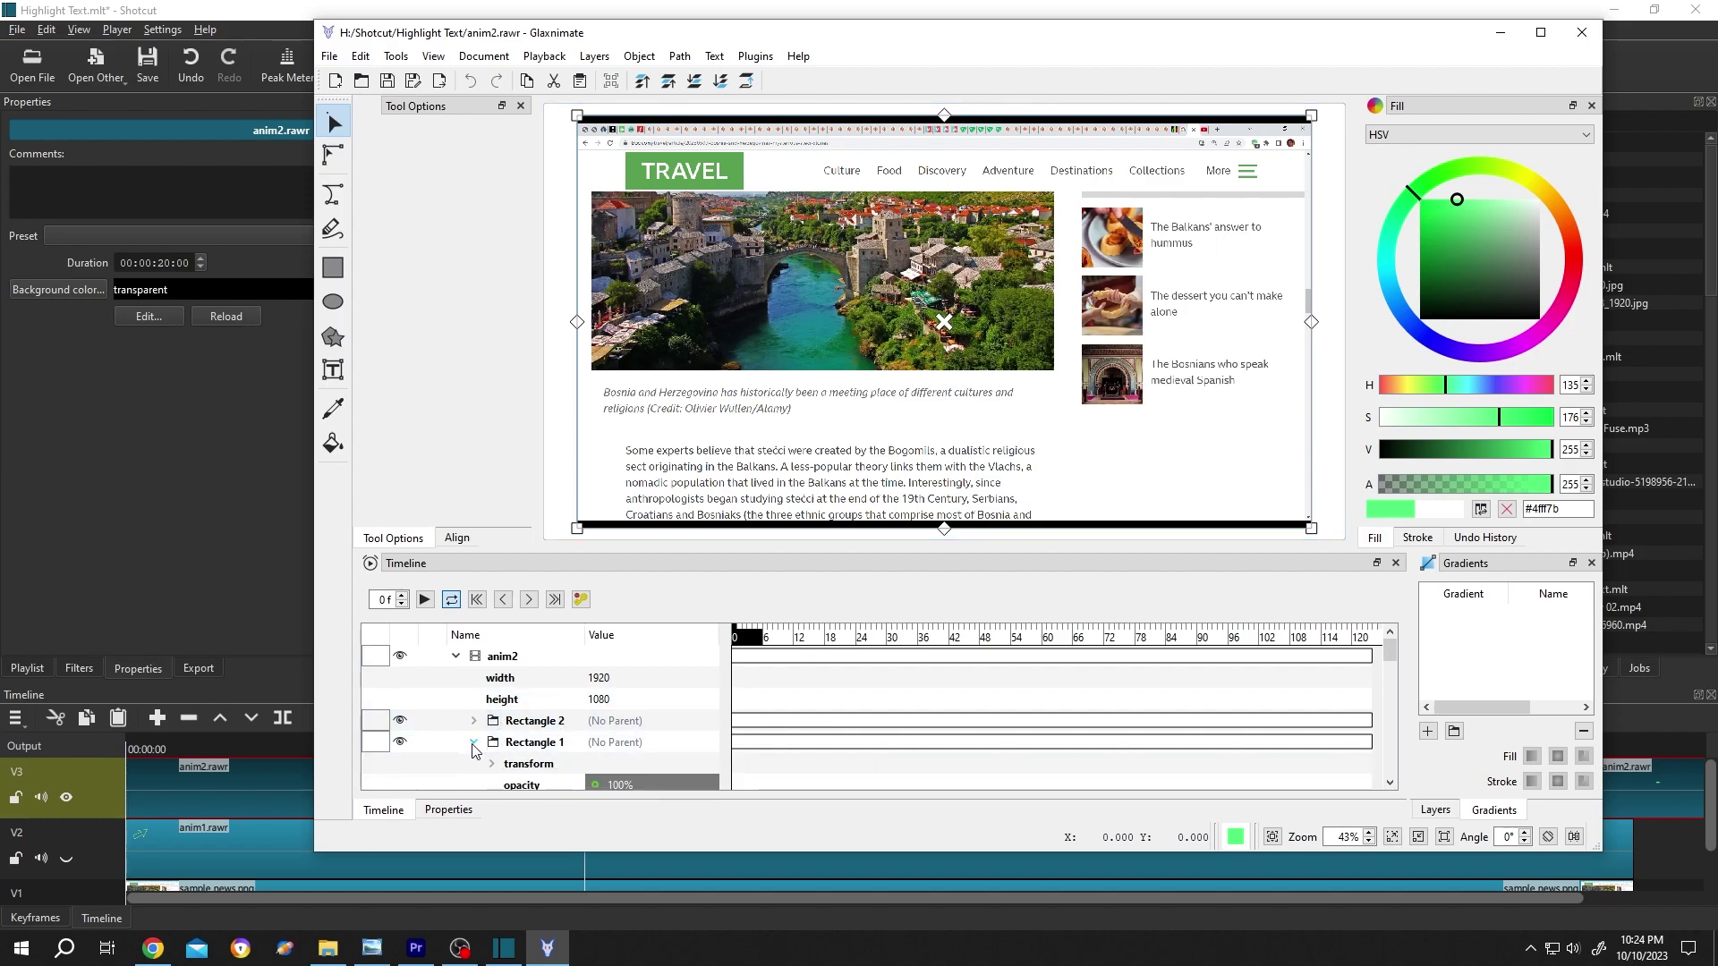
pyautogui.click(820, 631)
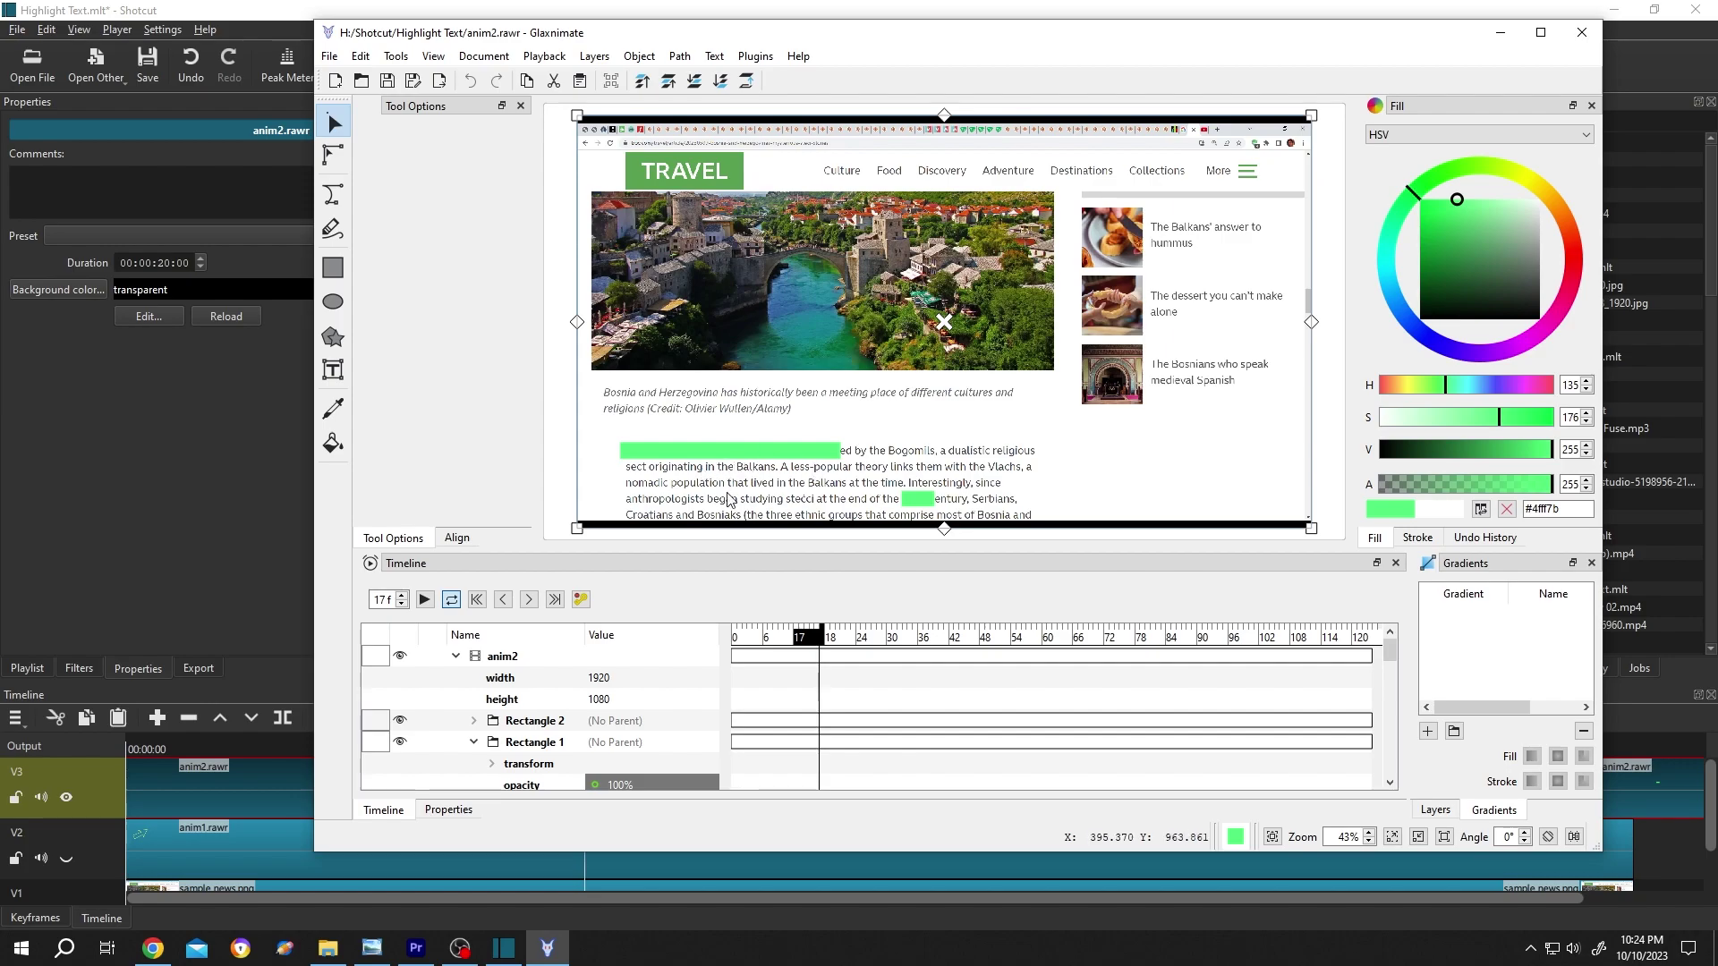
pyautogui.scroll(-2, 593, 716)
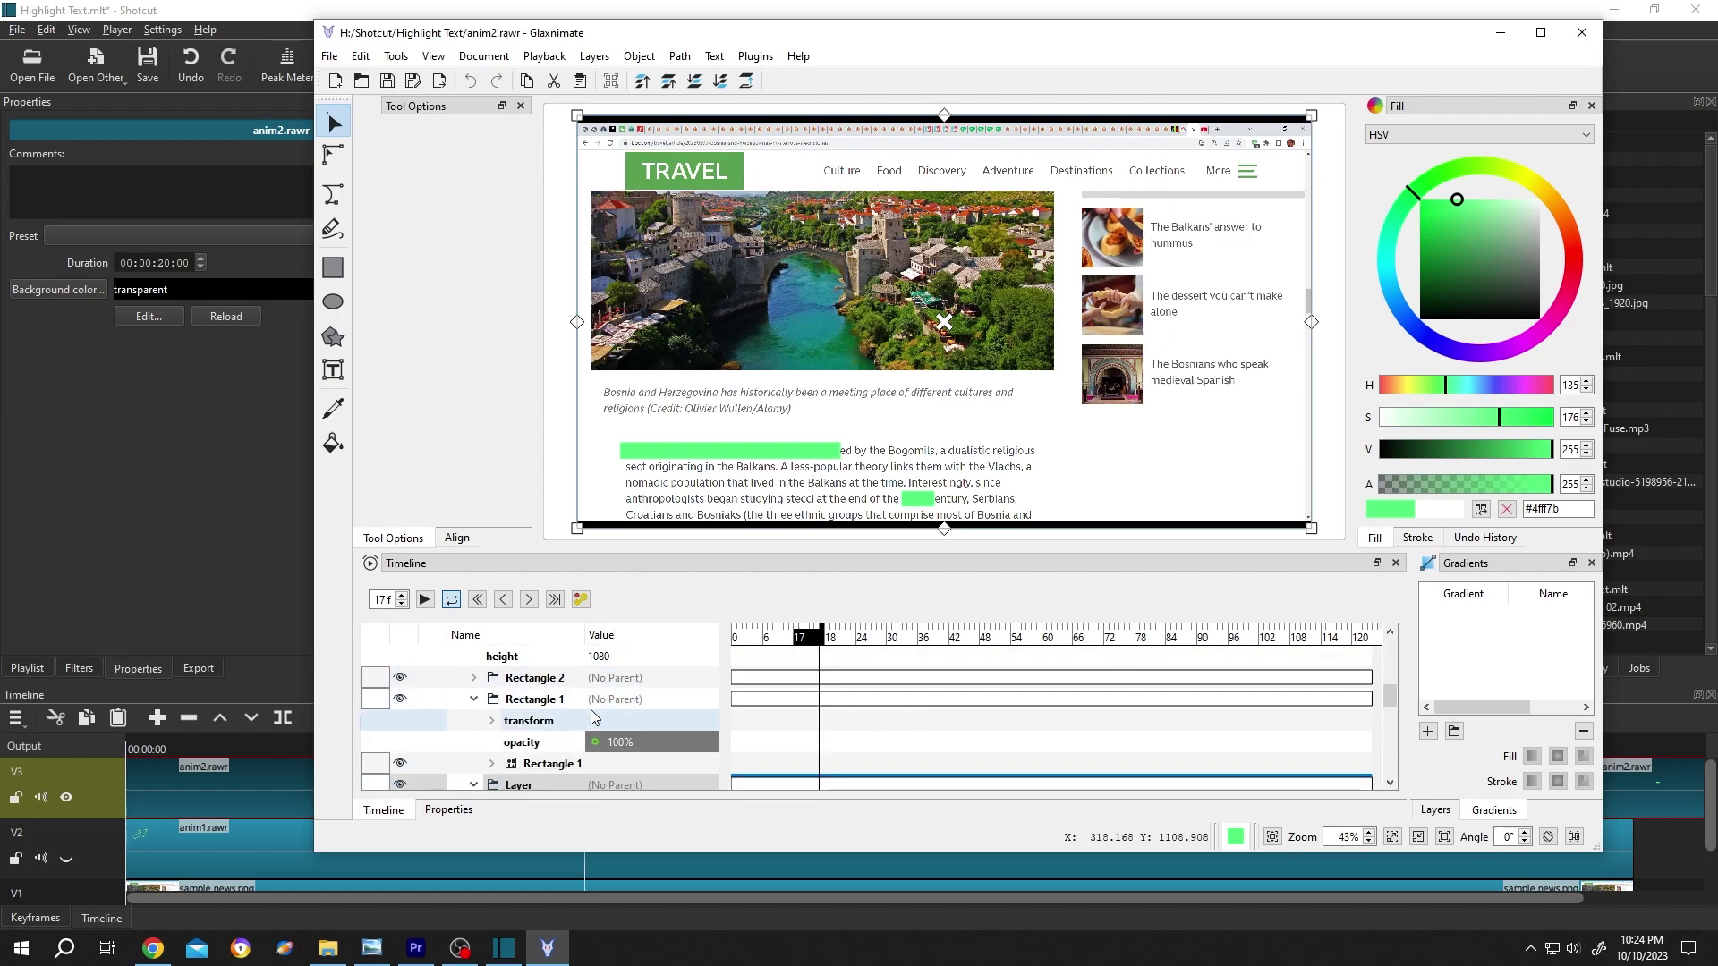
pyautogui.click(491, 741)
pyautogui.scroll(-2, 595, 720)
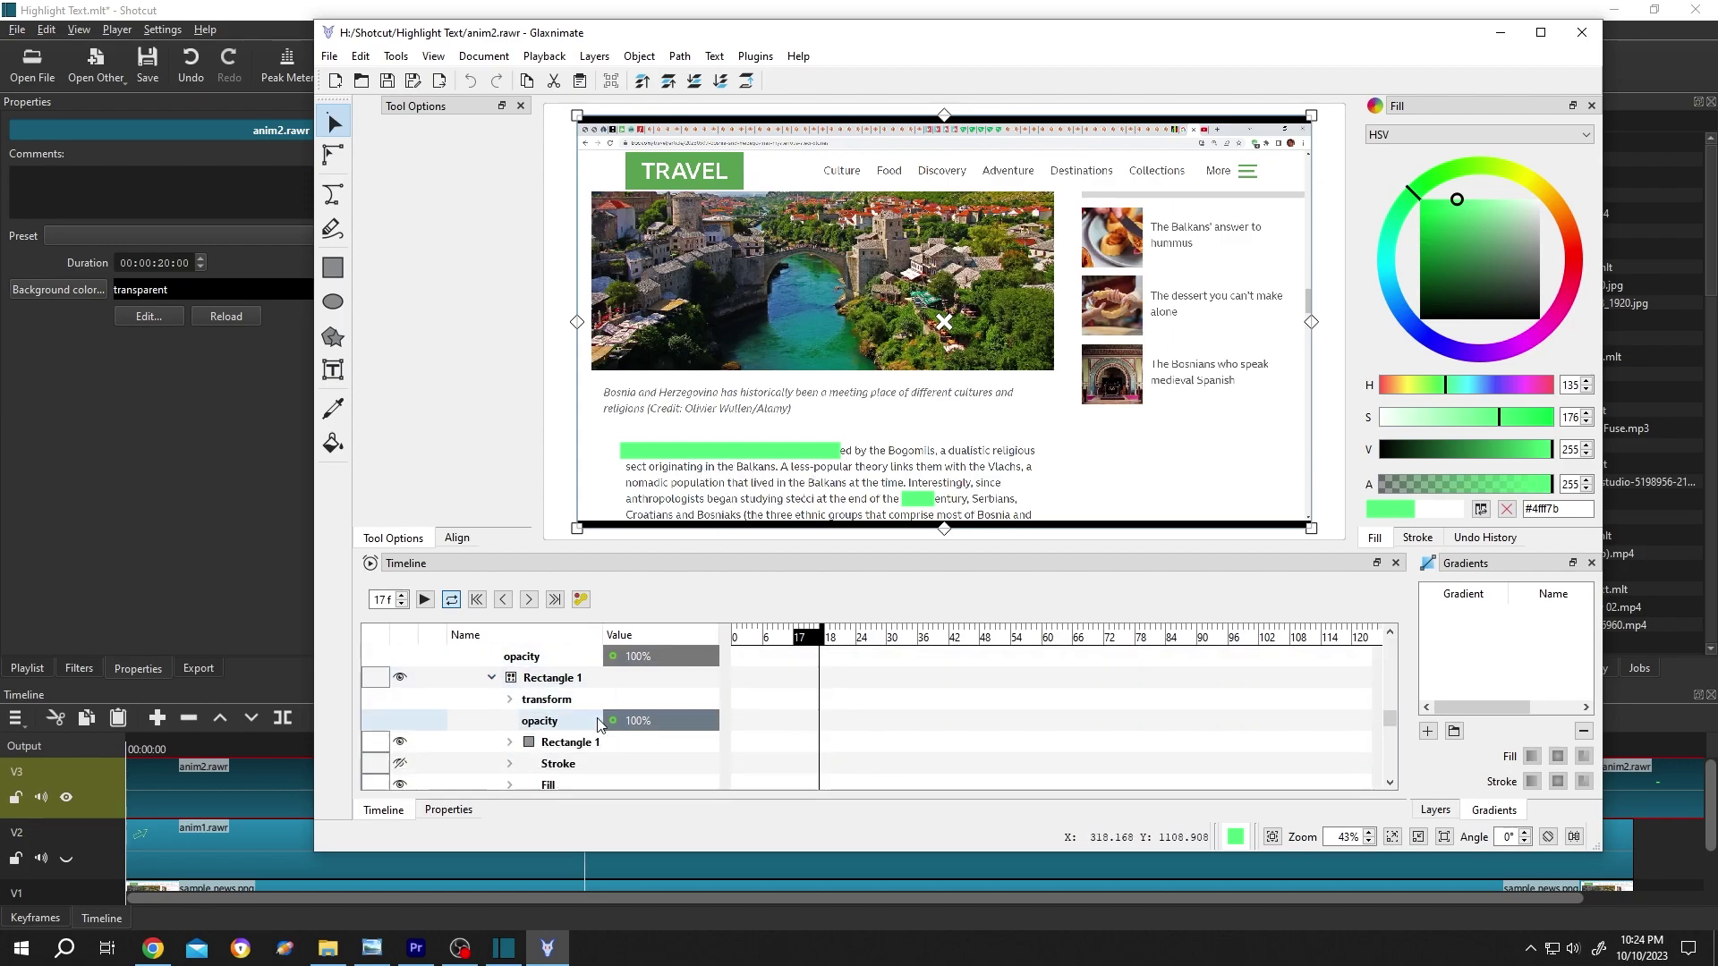
pyautogui.click(509, 763)
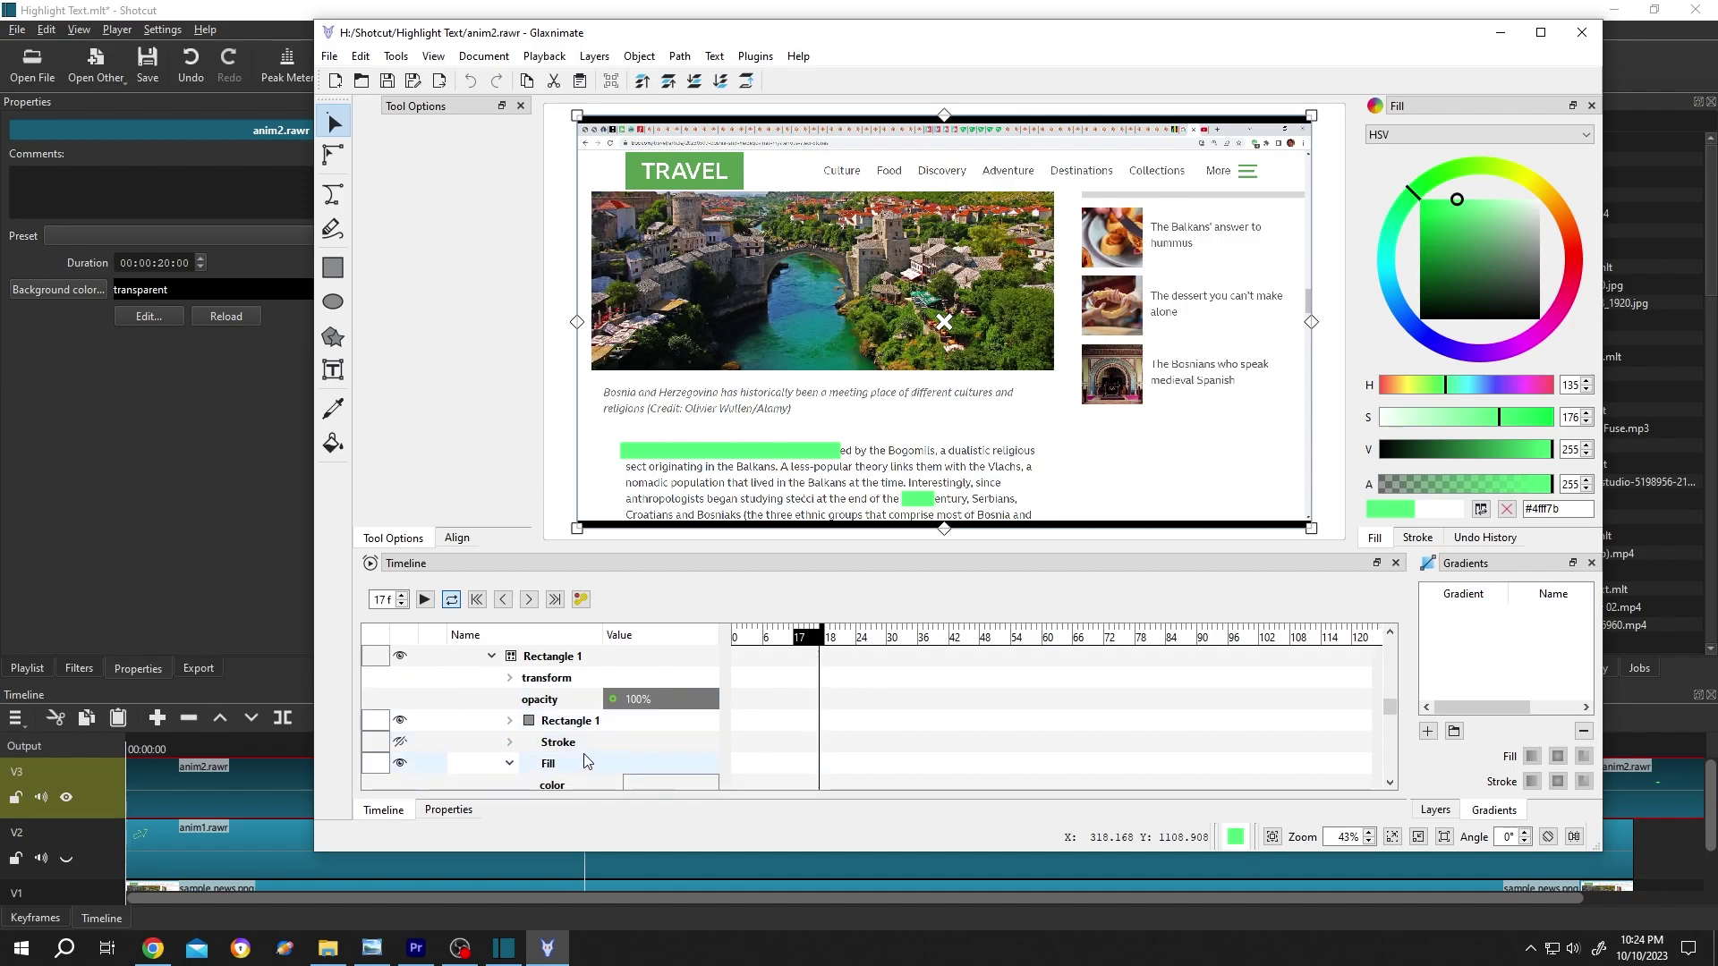
pyautogui.scroll(-1, 669, 722)
# Change the Rectangle 1 fill colour from green to yellow #ffe44f and confirm it.
pyautogui.doubleClick(669, 721)
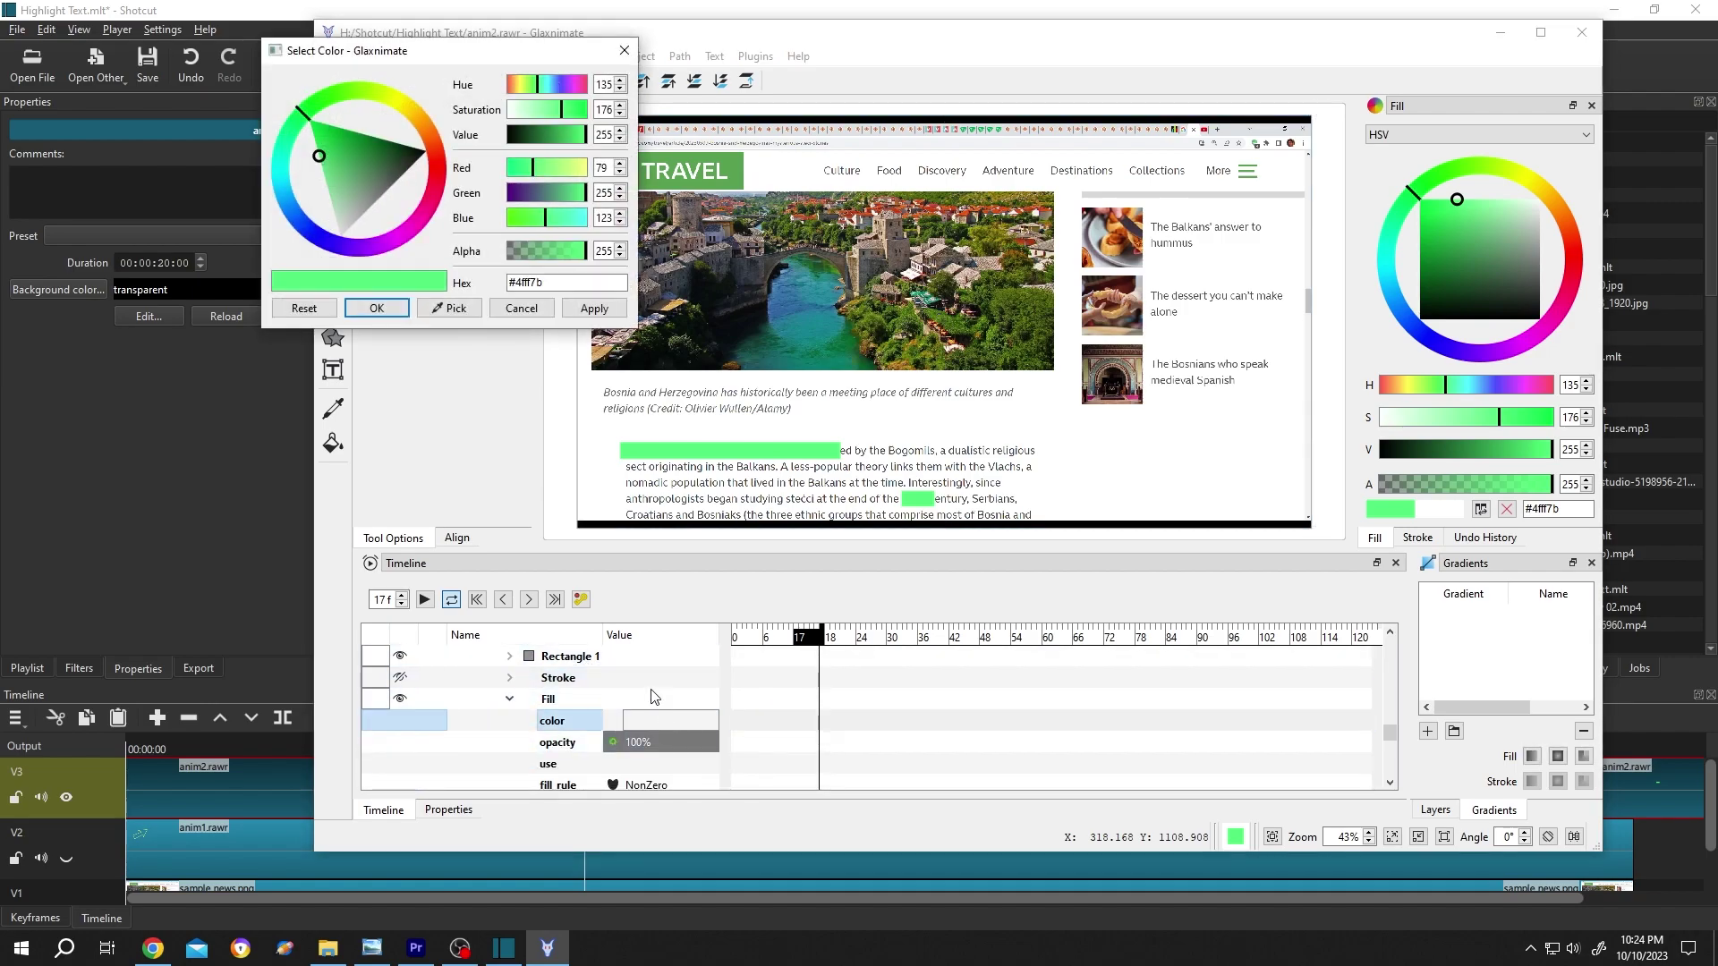
pyautogui.moveTo(356, 93); pyautogui.dragTo(412, 104)
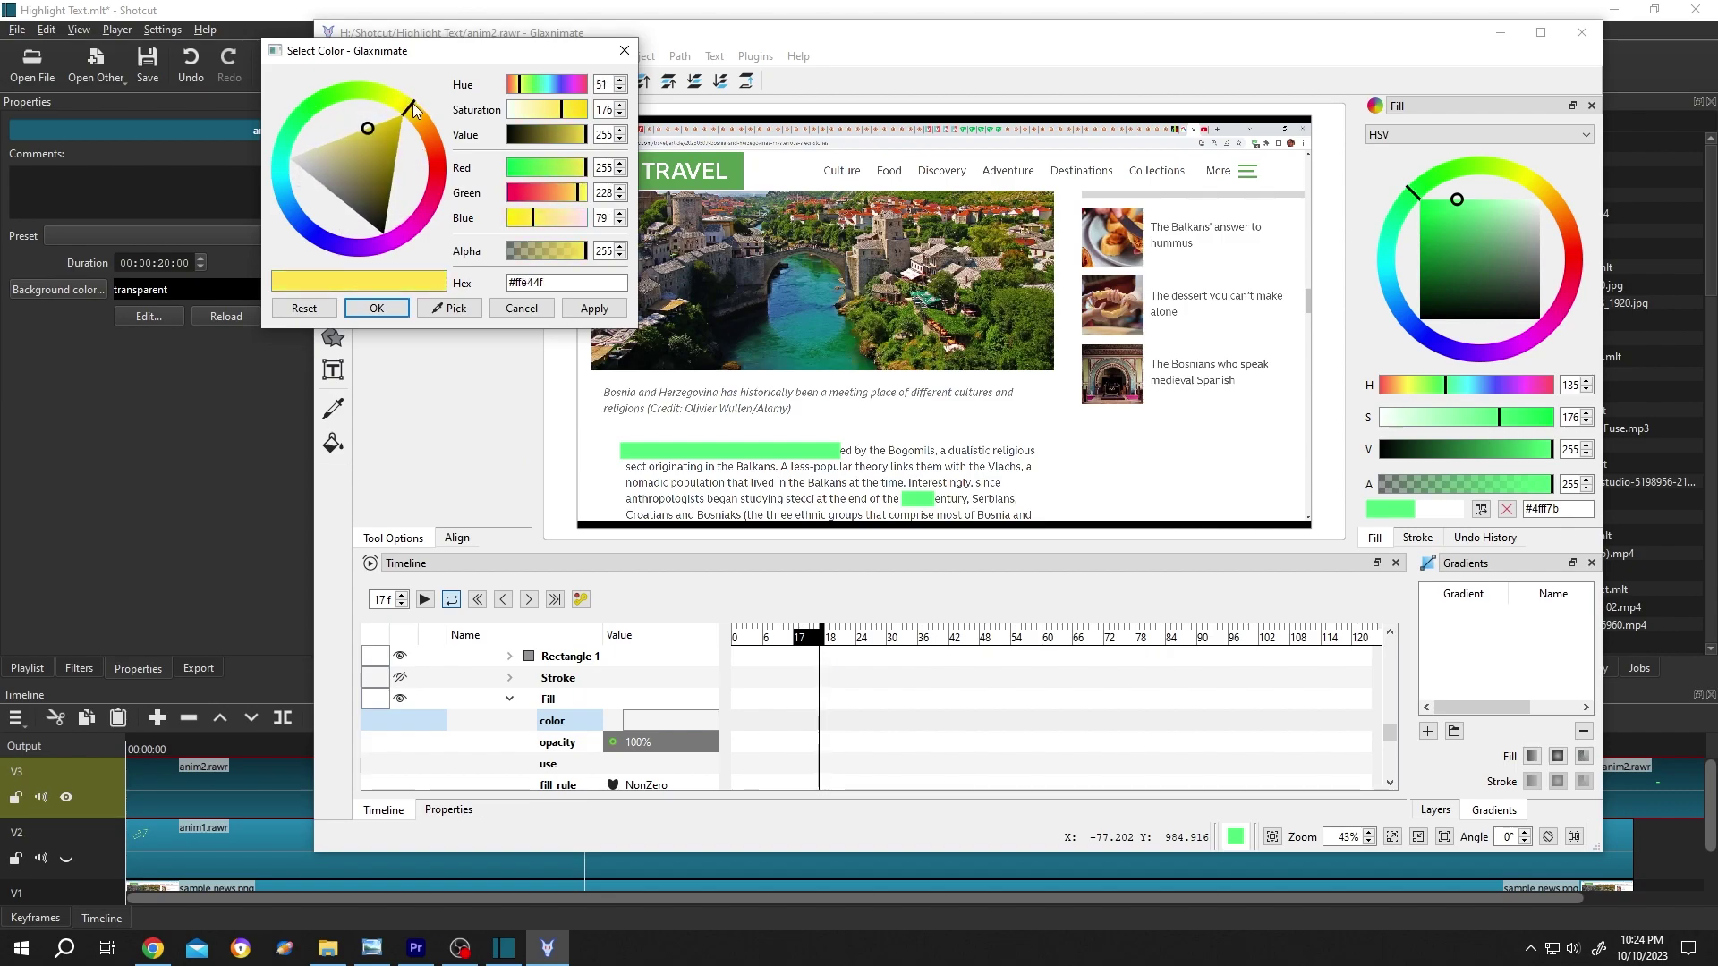
pyautogui.click(588, 310)
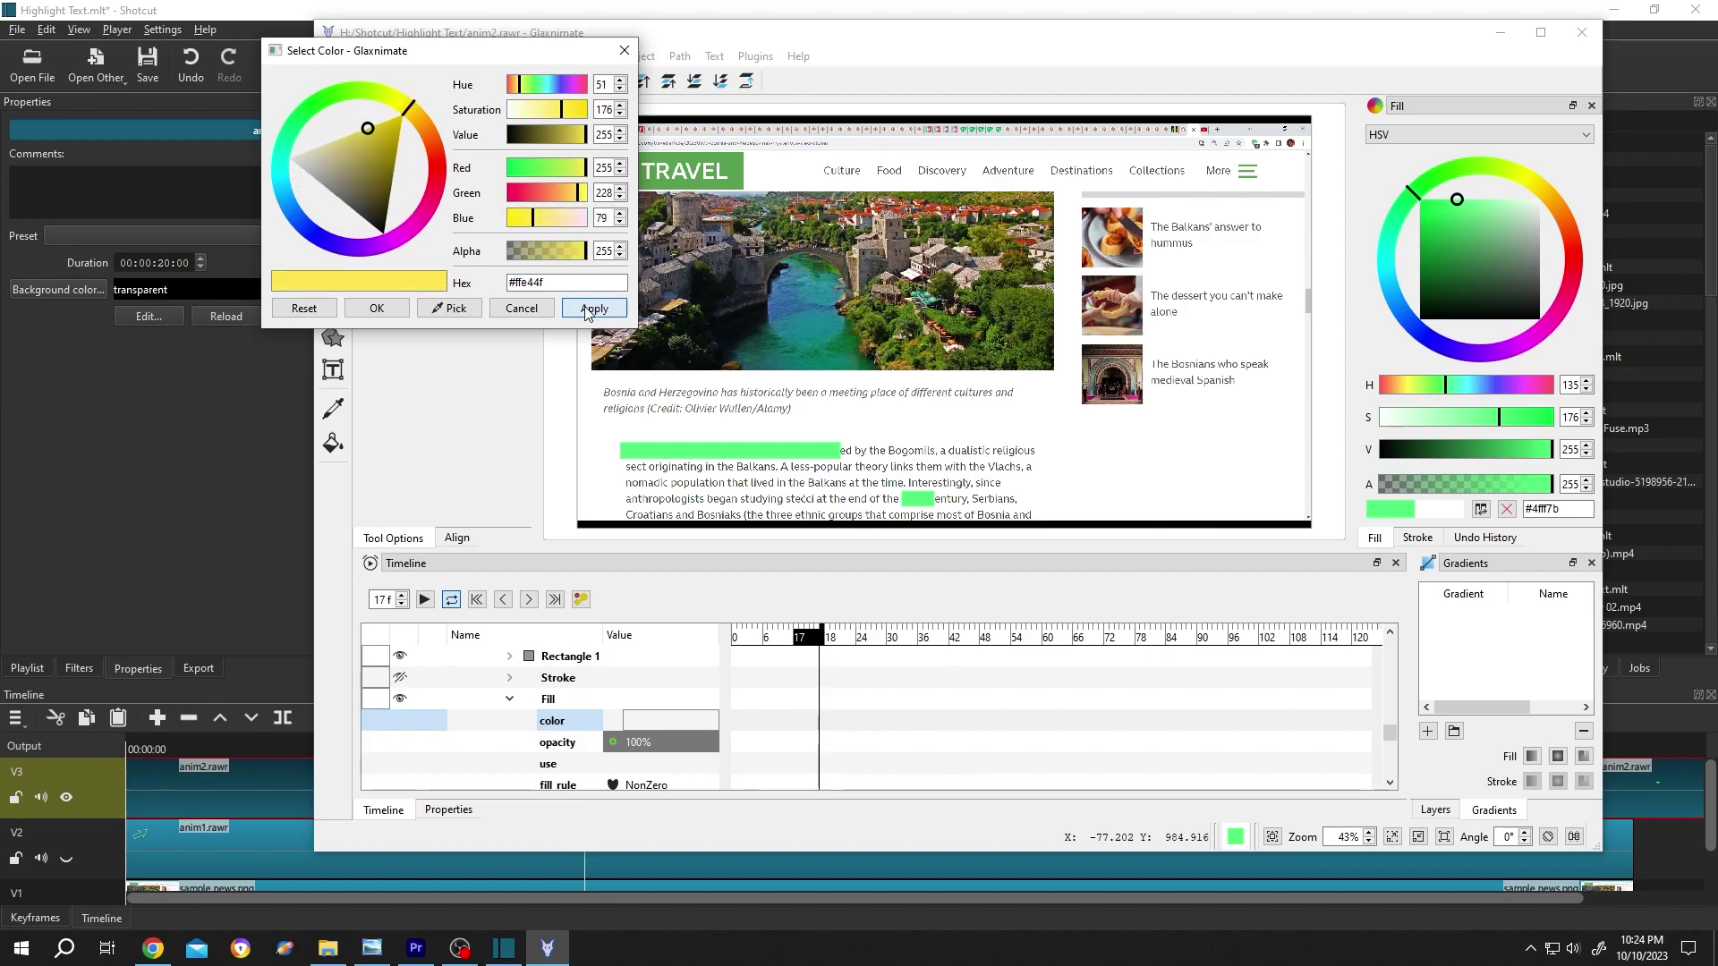
pyautogui.click(381, 308)
# Save the animation, quit Glaxnimate, and preview the yellow first and green second highlights in Shotcut.
pyautogui.click(329, 55)
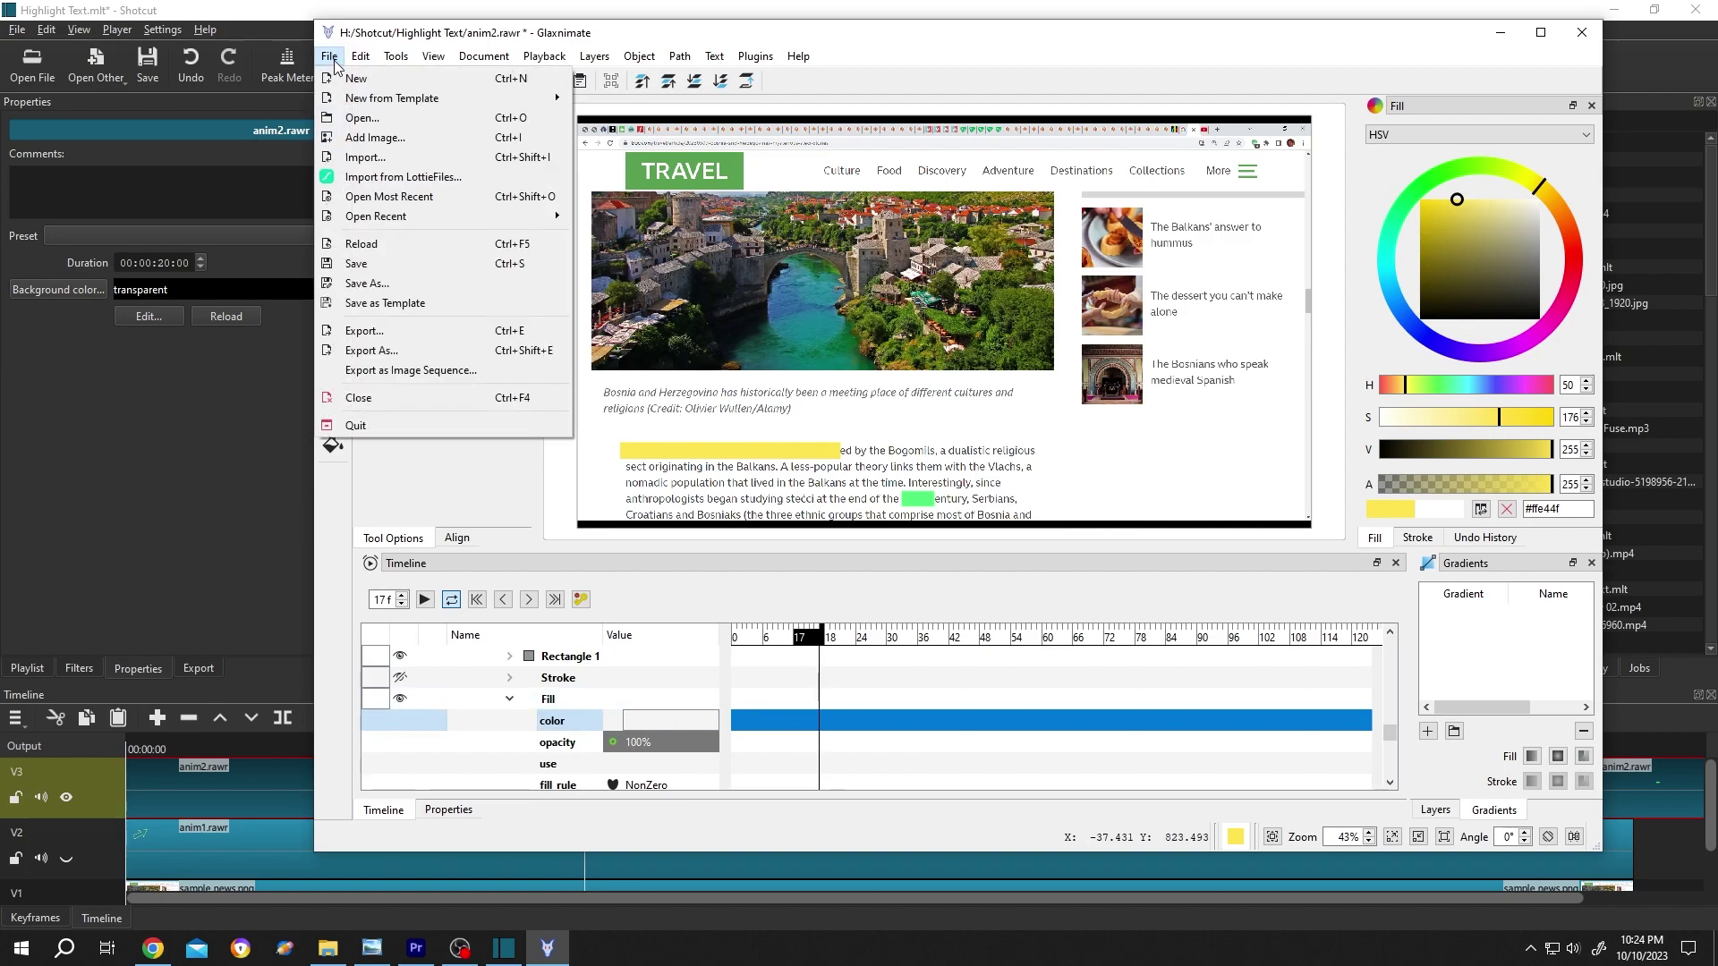
pyautogui.click(358, 263)
pyautogui.click(329, 56)
pyautogui.click(368, 426)
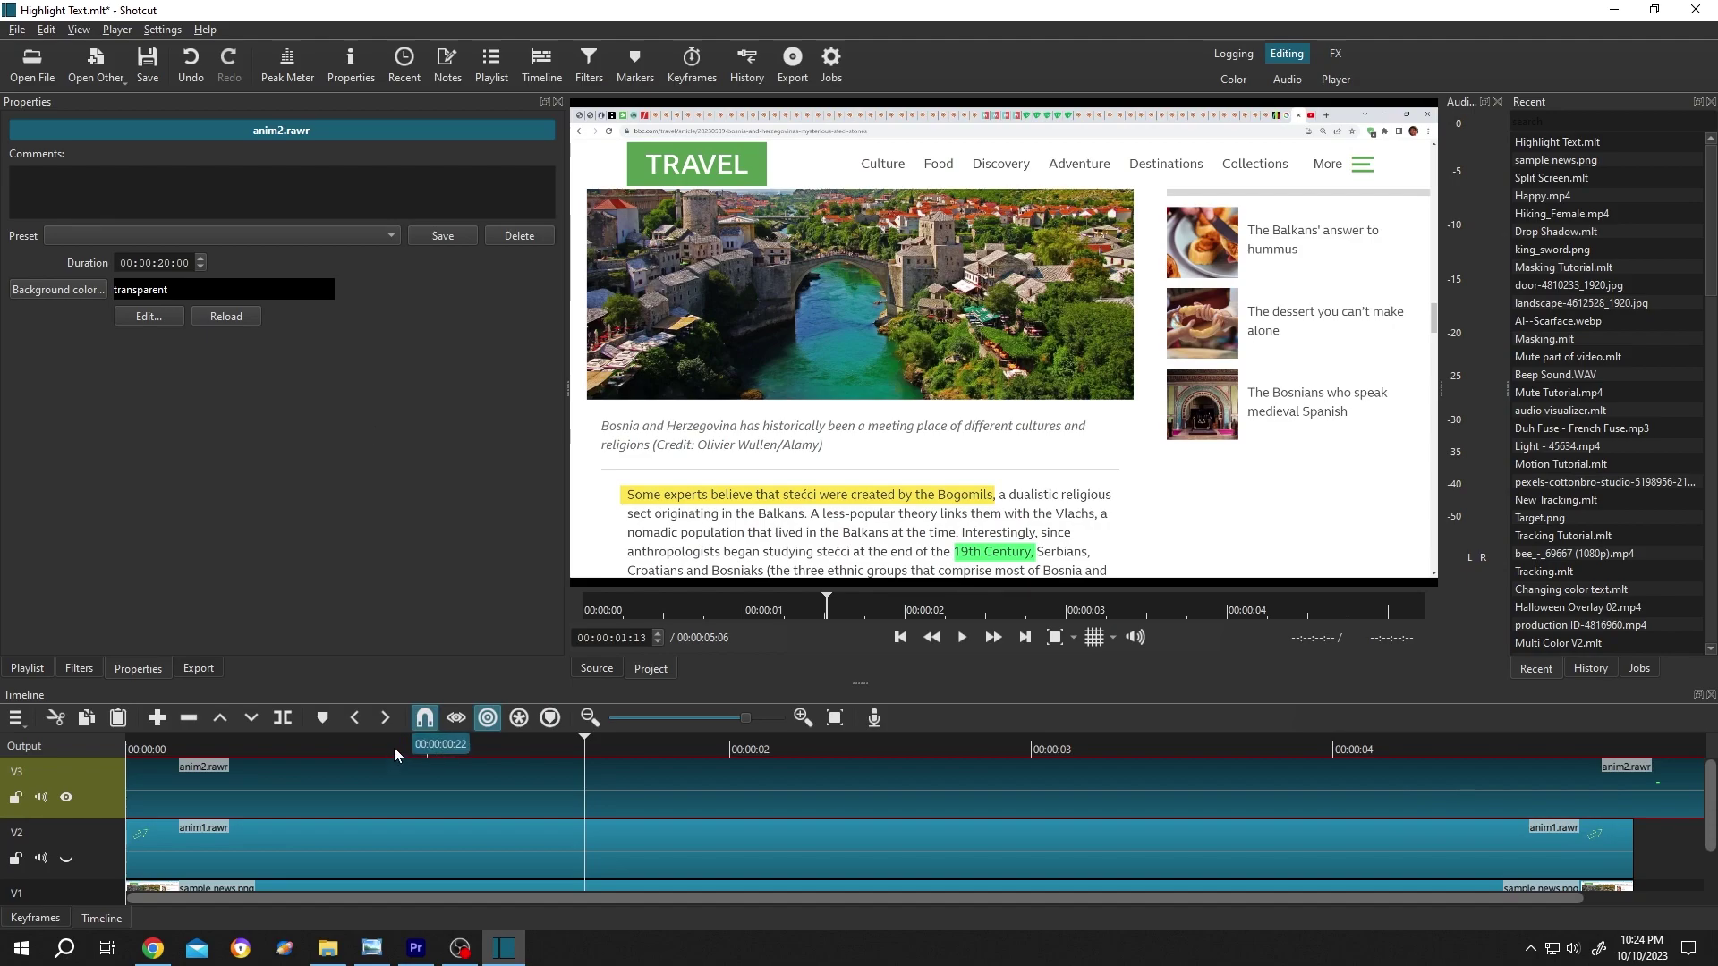
pyautogui.press('space')
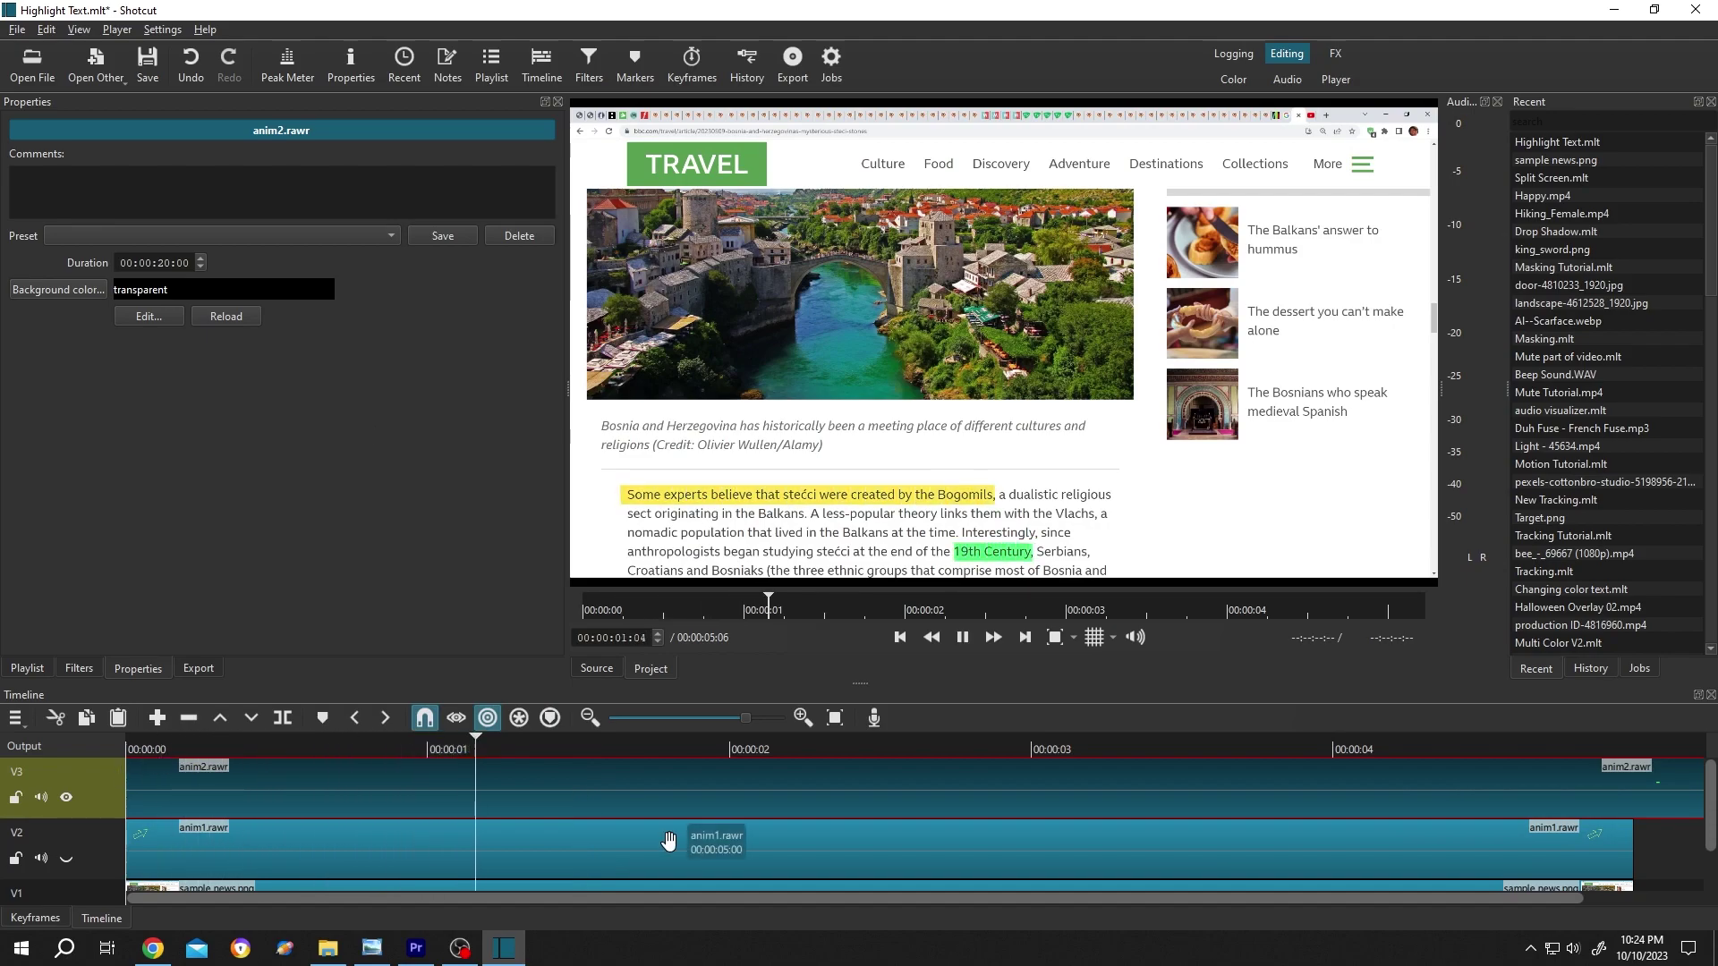
pyautogui.press('space')
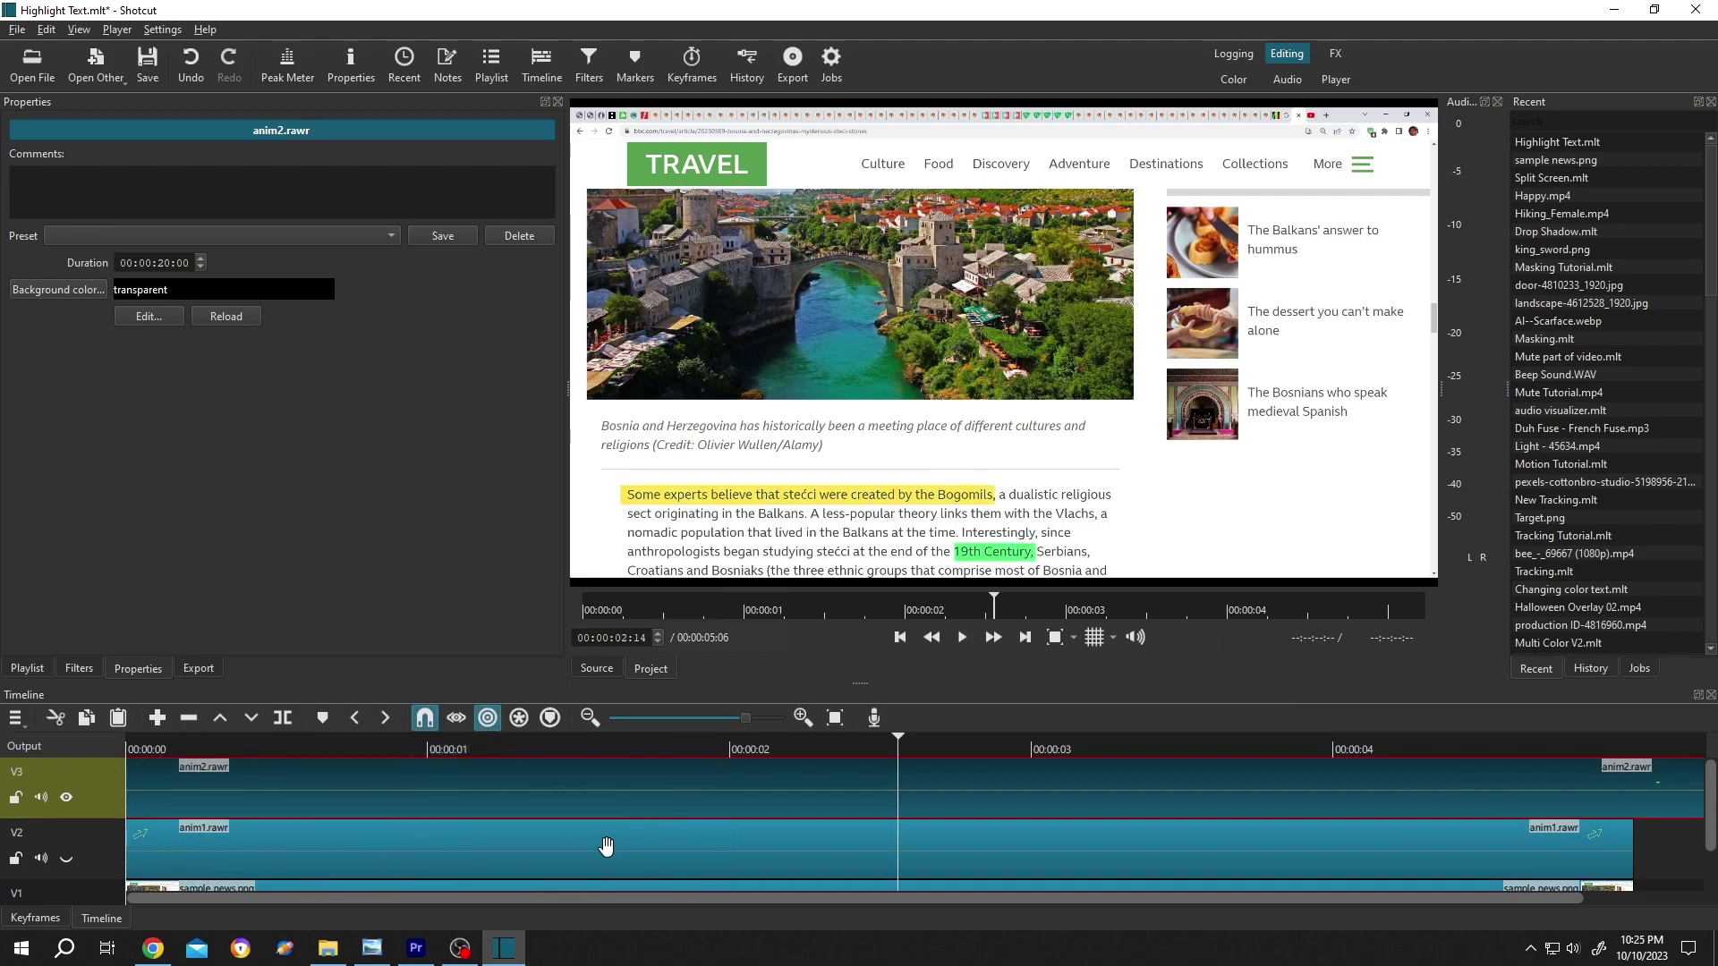